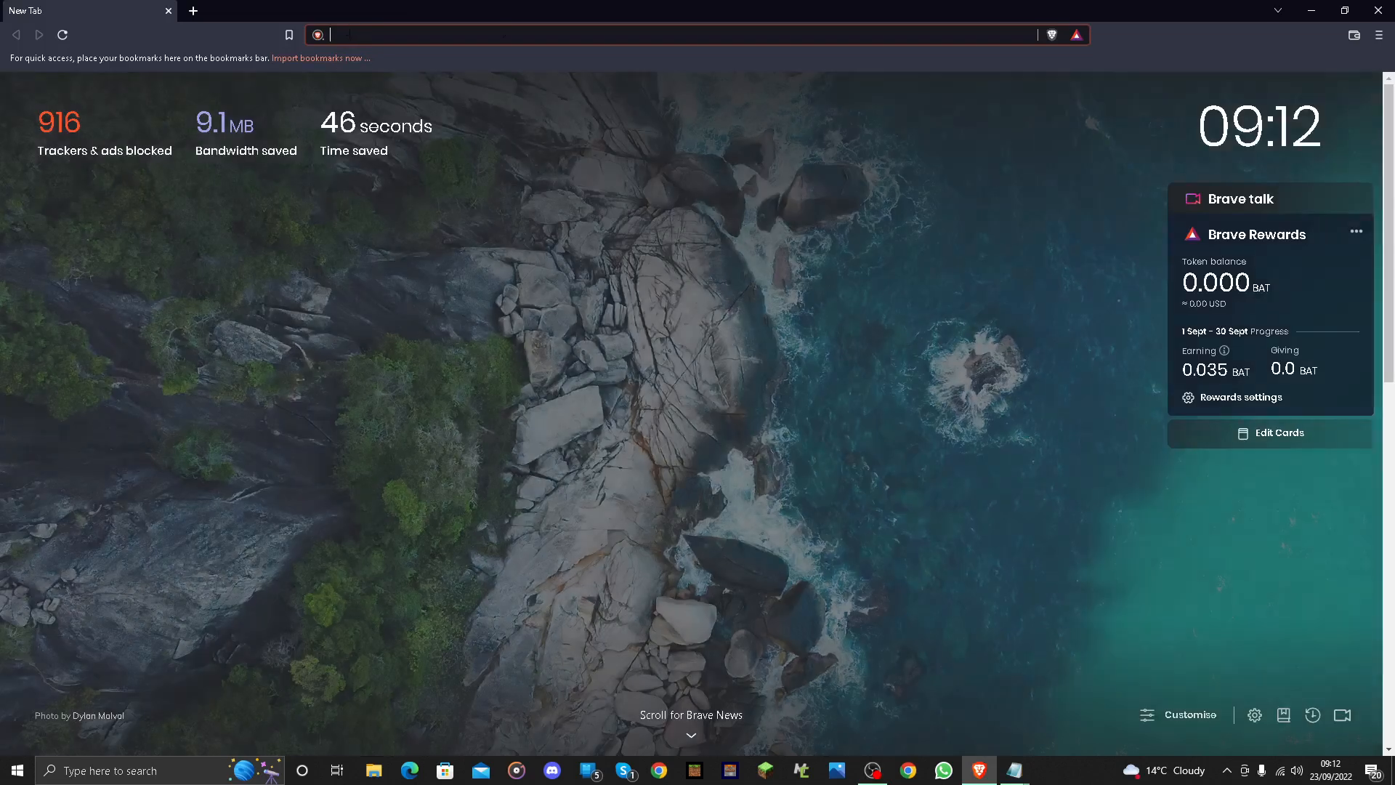
- Search the web for "minecraft server download" and open the official Minecraft server download page
type("minecraft ser")
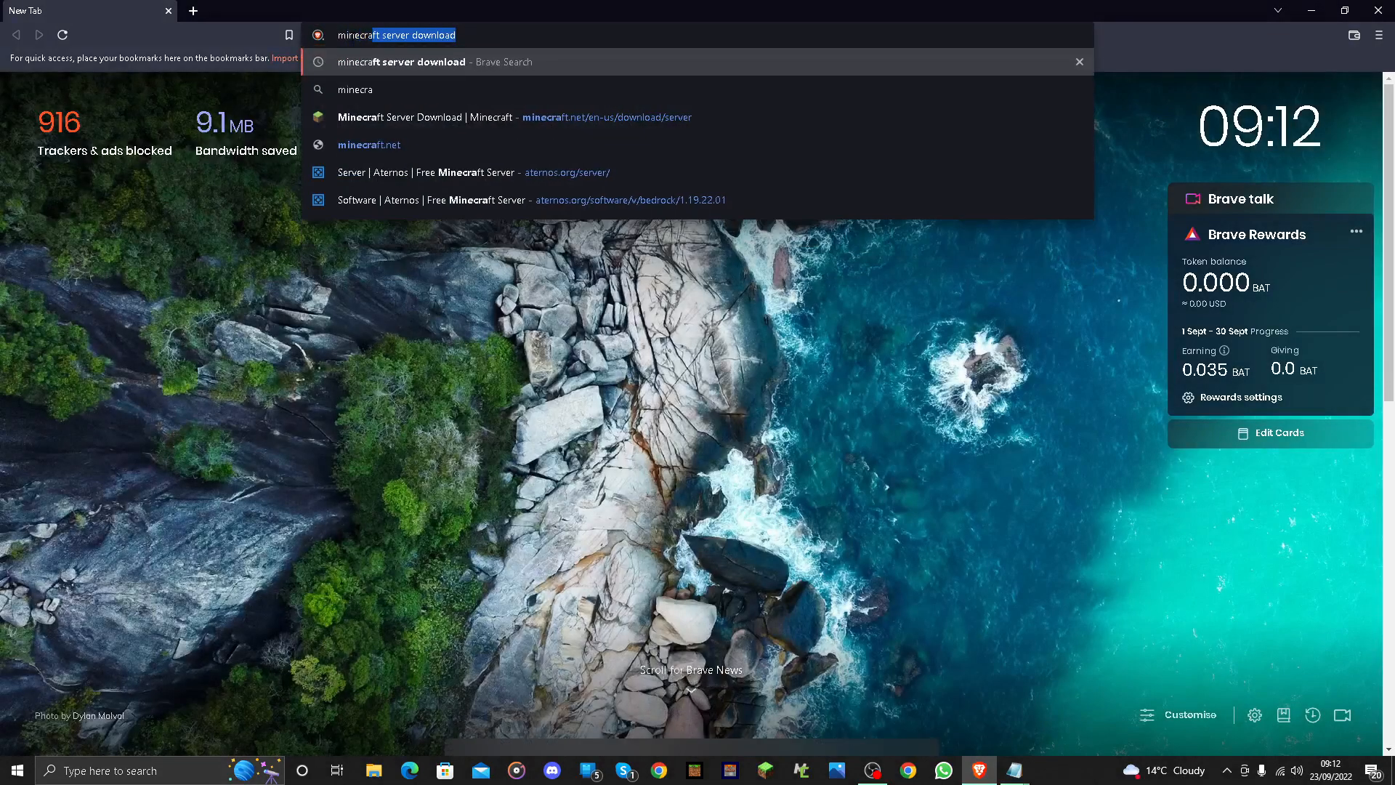
type("ver ")
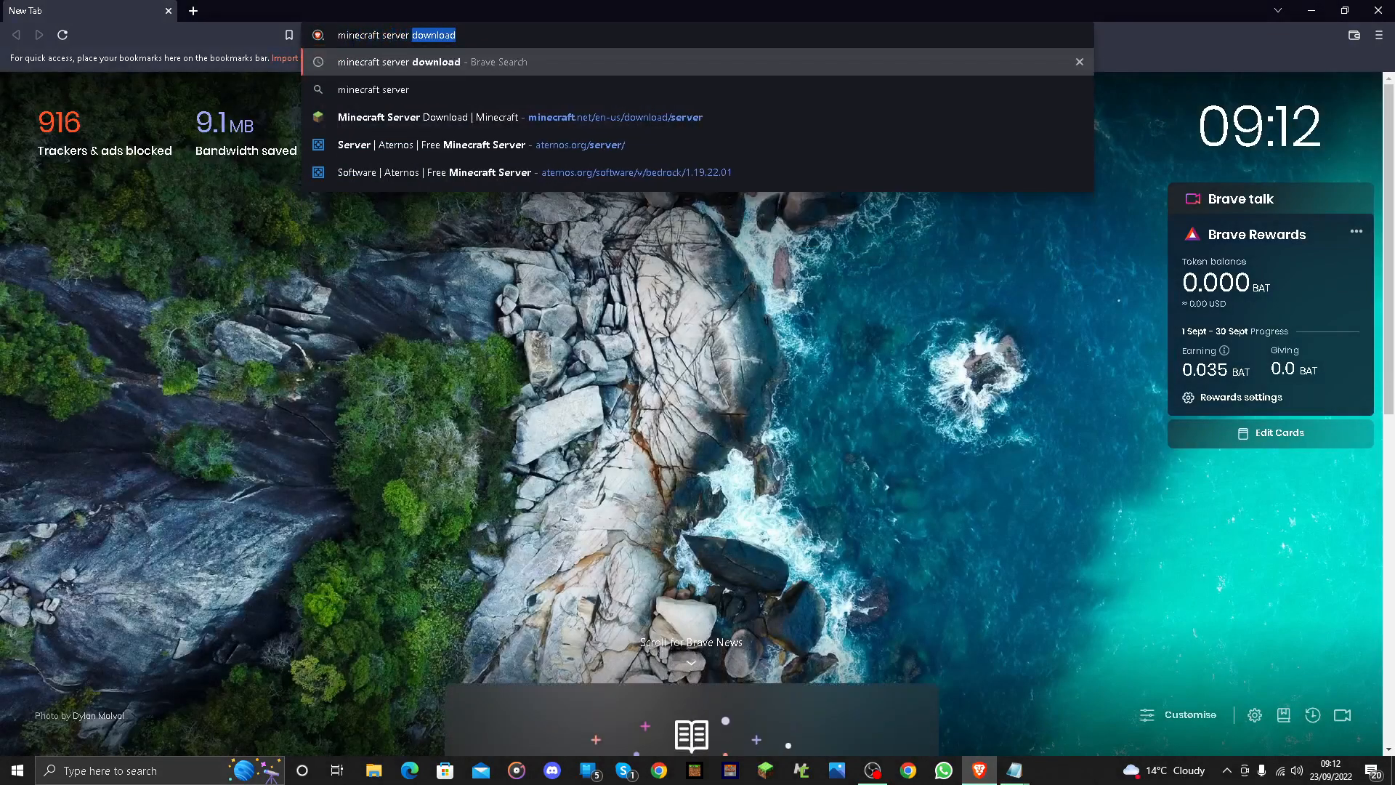
type("downloa")
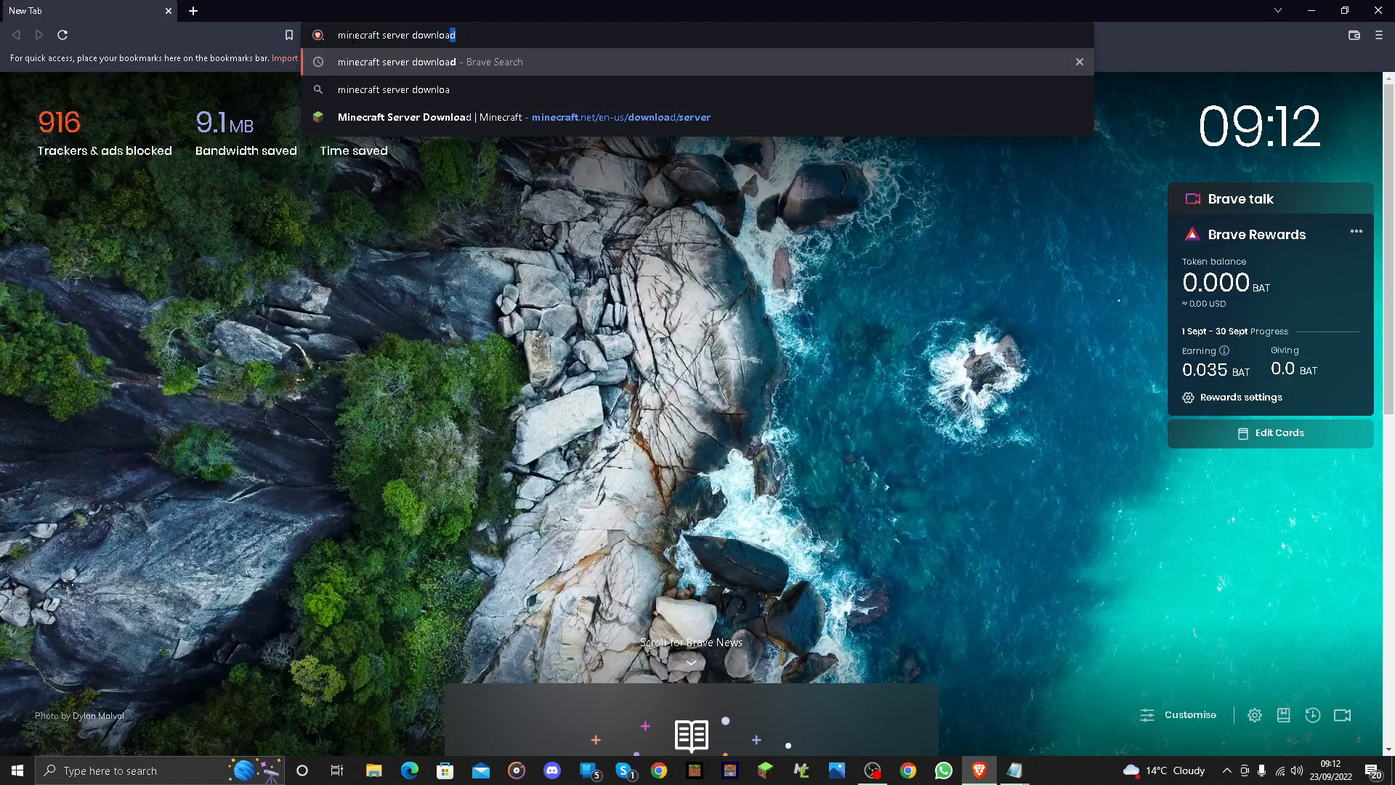
key("Return")
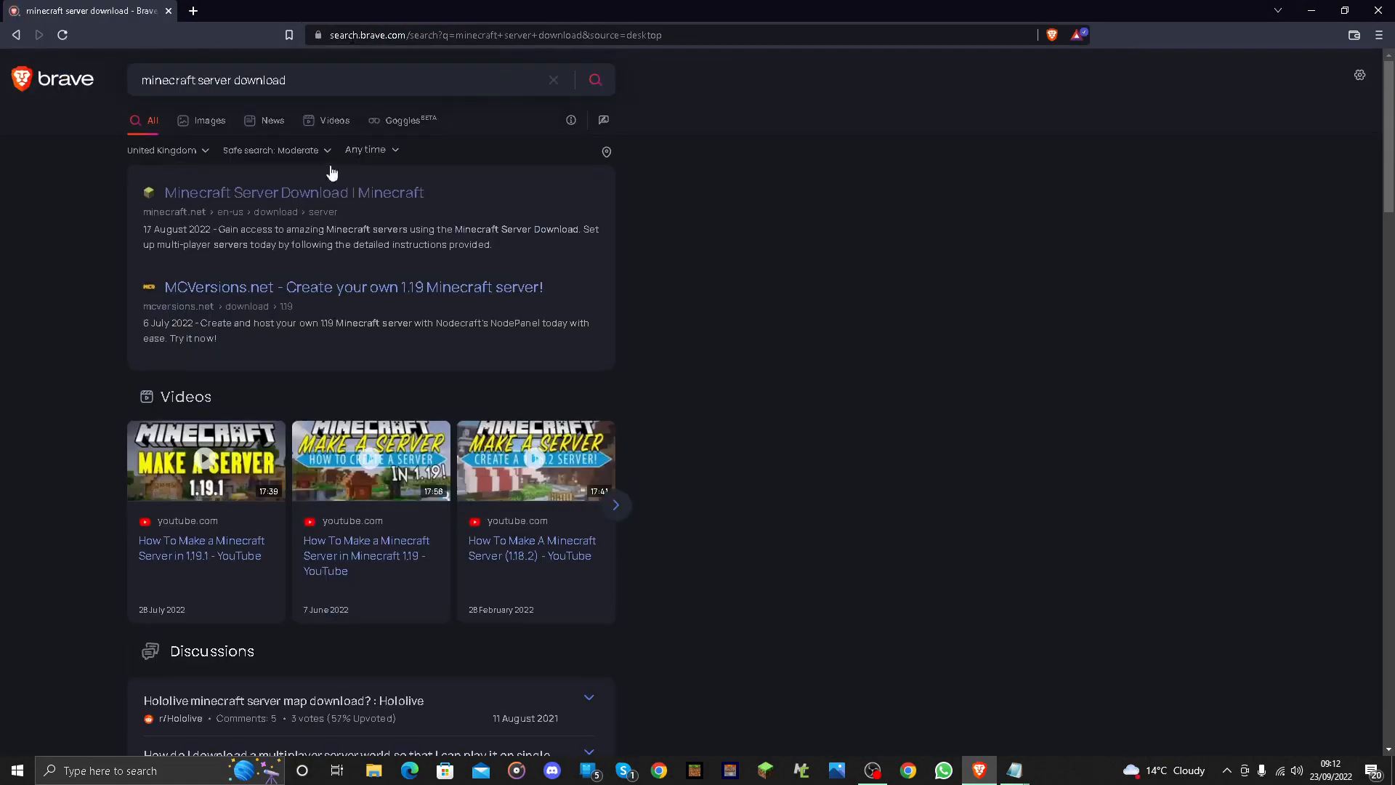
left_click(181, 193)
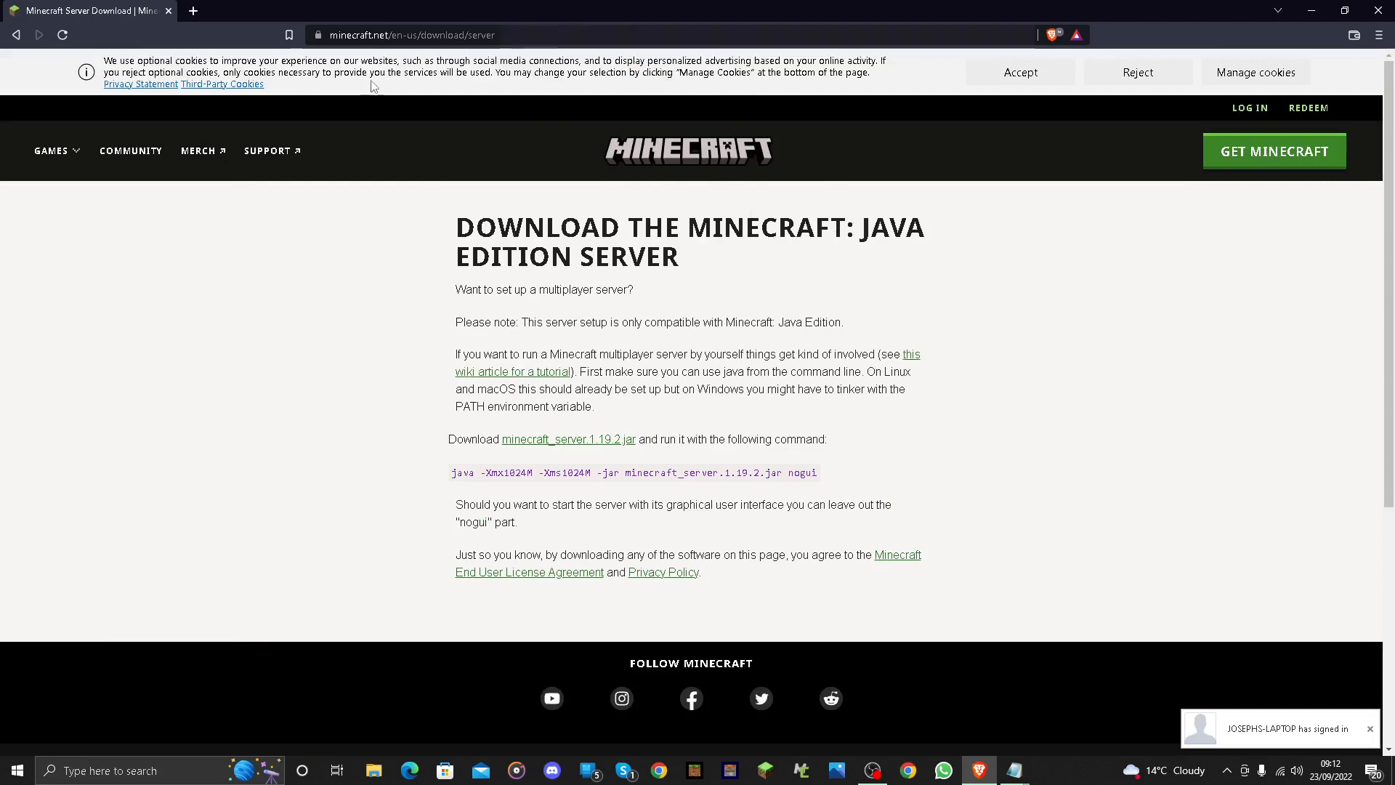
- Download minecraft_server.1.19.2.jar to the desktop as server.jar and minimize the browser
left_click(534, 446)
left_click(574, 372)
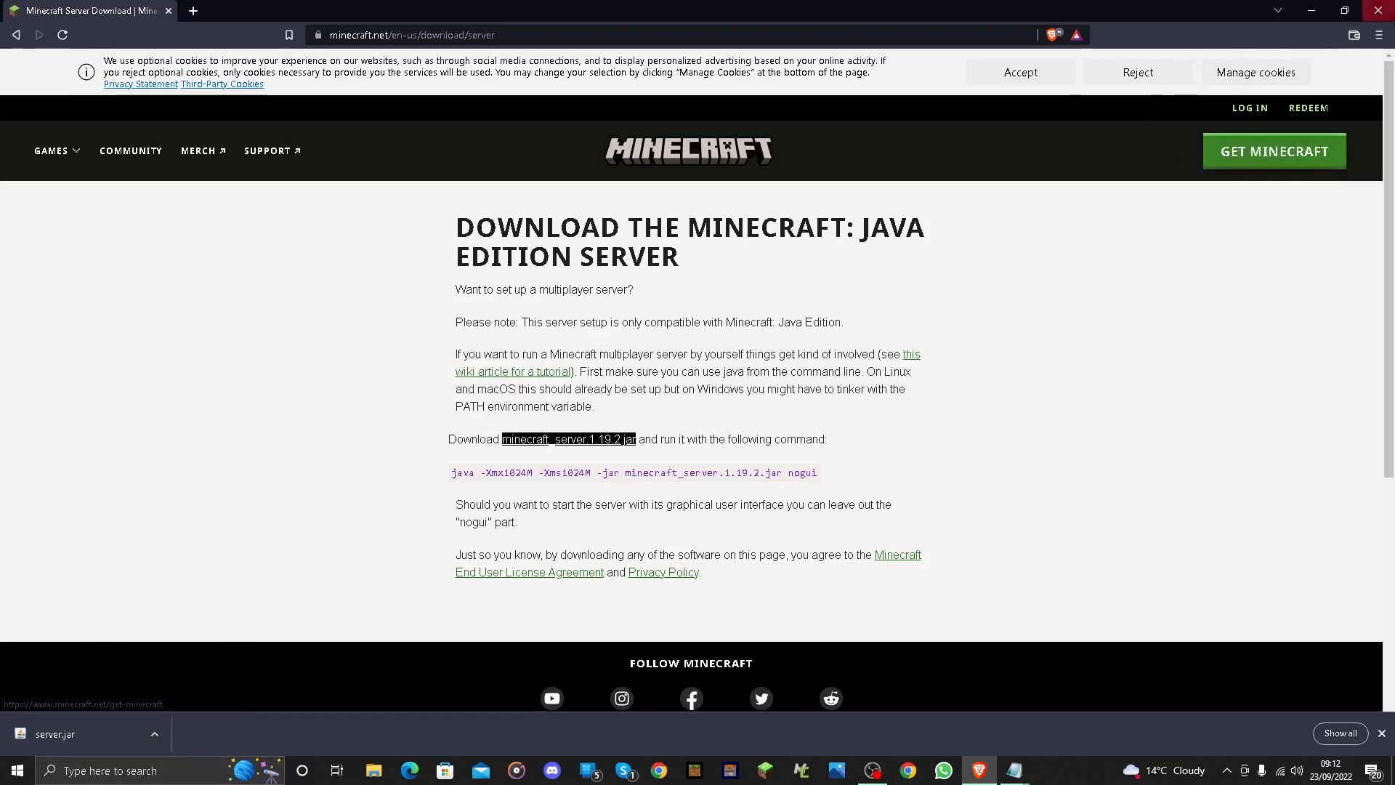
left_click(1317, 11)
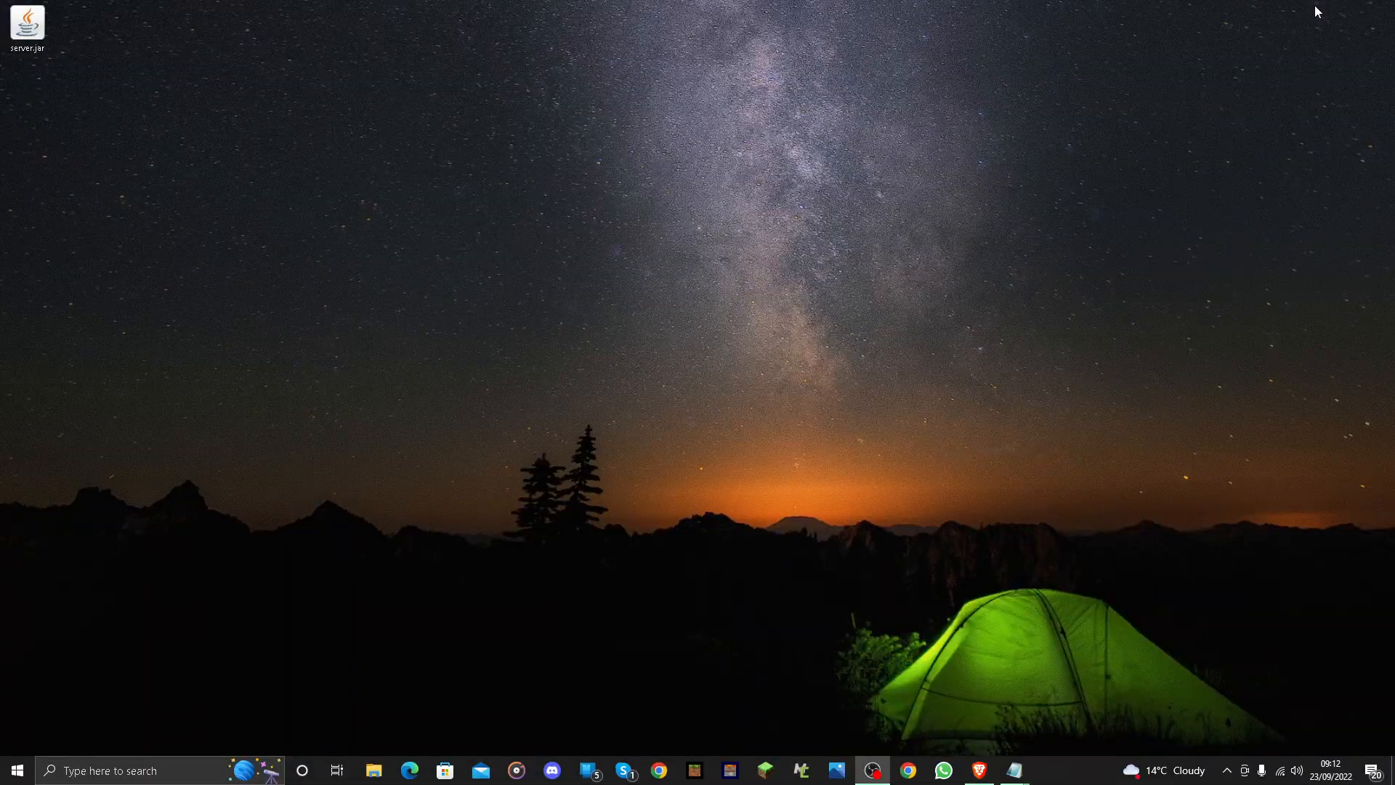
- Create a folder named "server" on the desktop and move server.jar into it
right_click(98, 28)
mouse_move(136, 131)
left_click(287, 132)
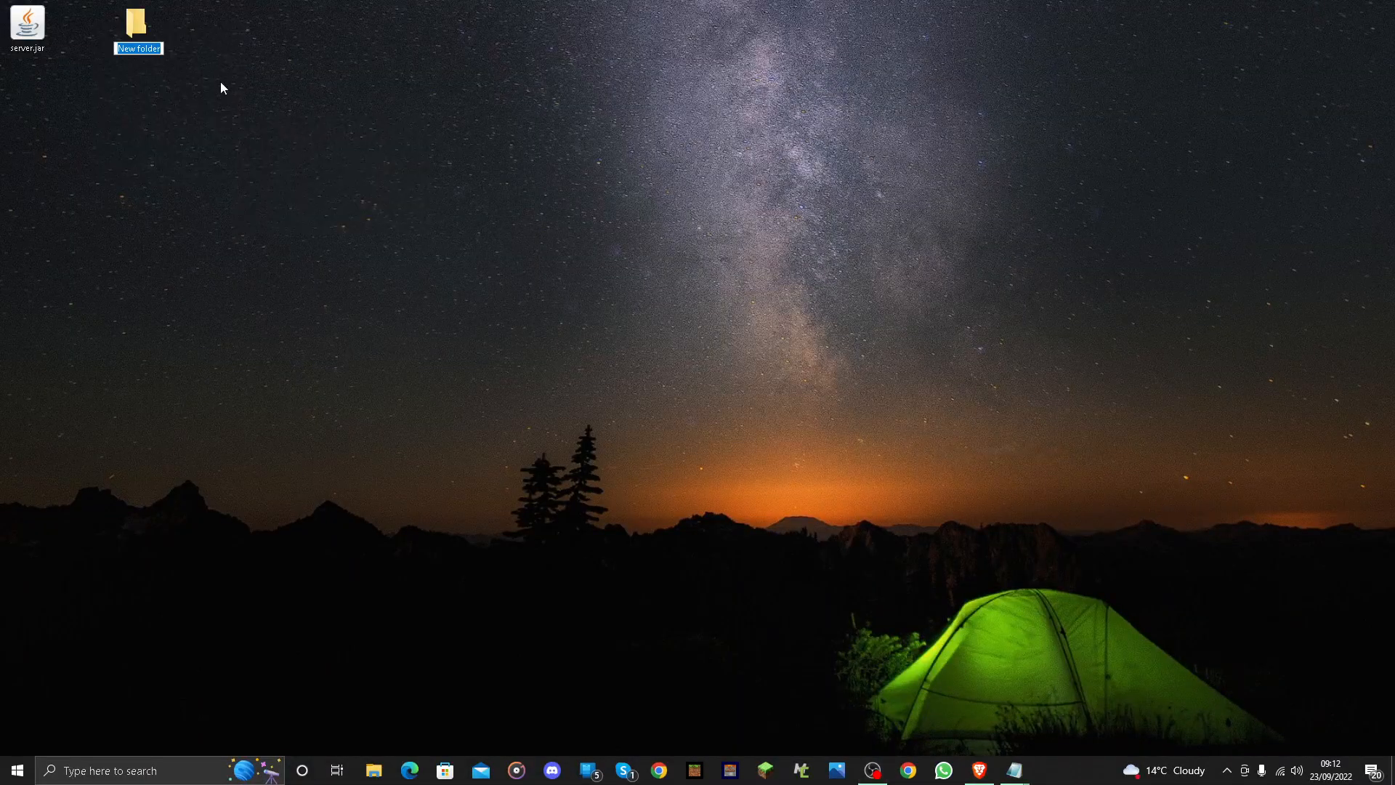
type("server")
key("Return")
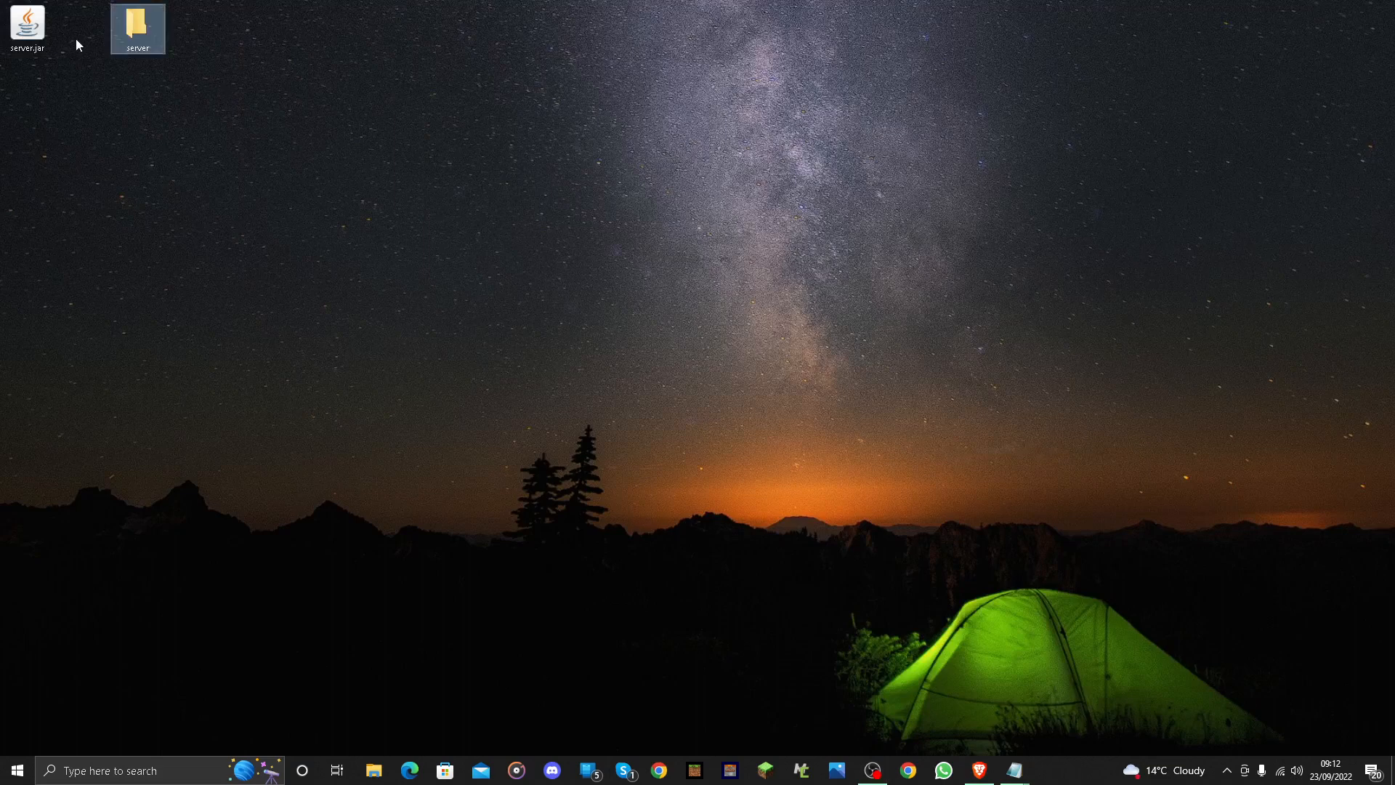
left_click_drag(28, 26, 56, 27)
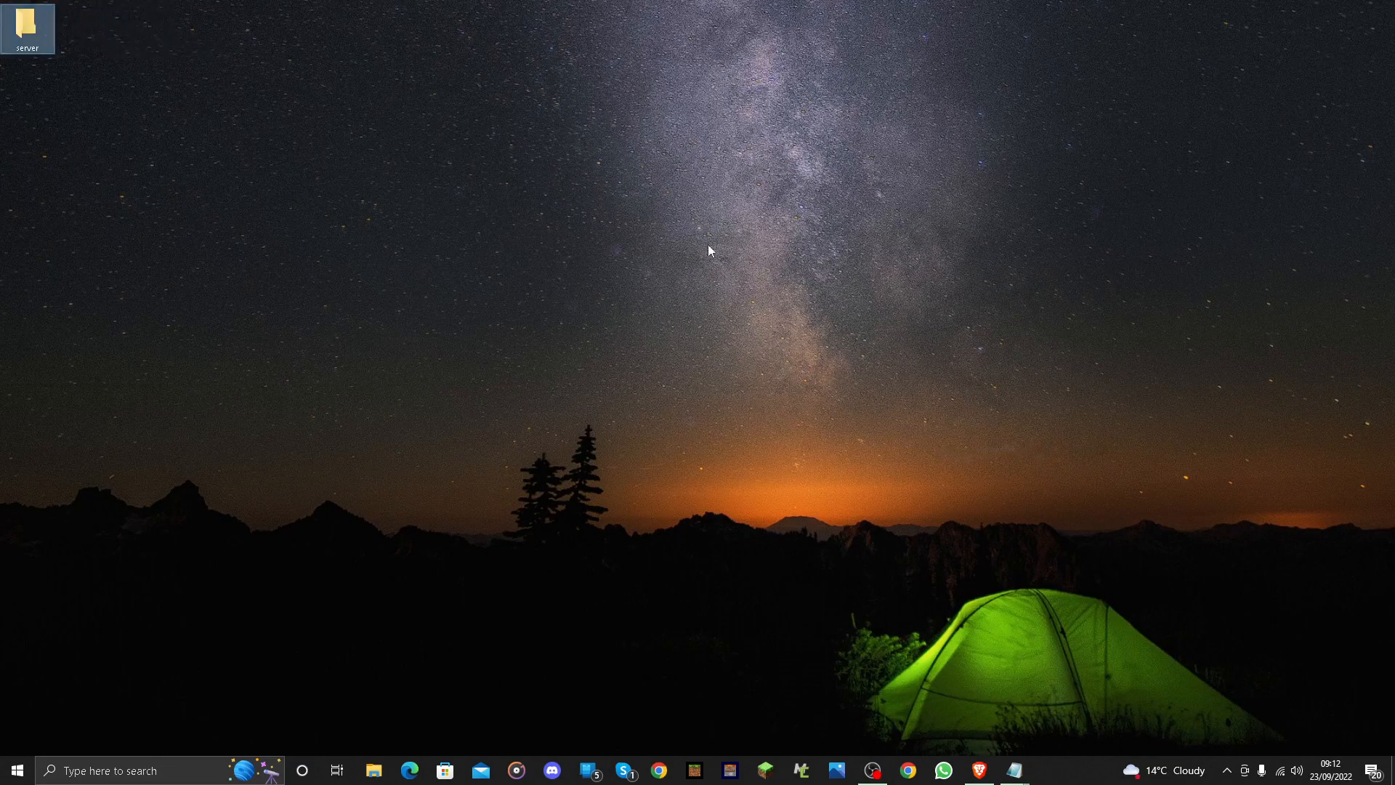
- Run server.jar from the server folder, delete everything it generates there, and close the folder
double_click(26, 29)
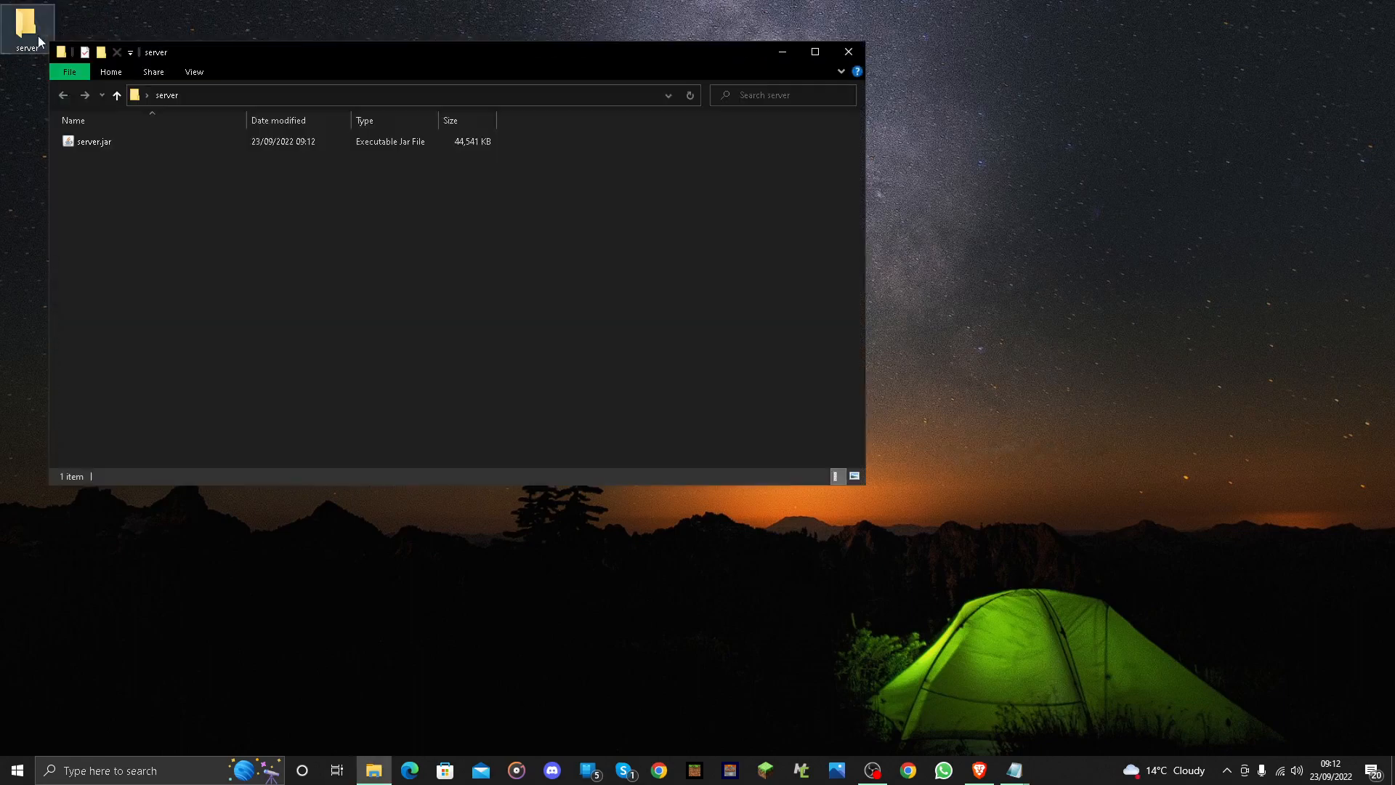
double_click(139, 138)
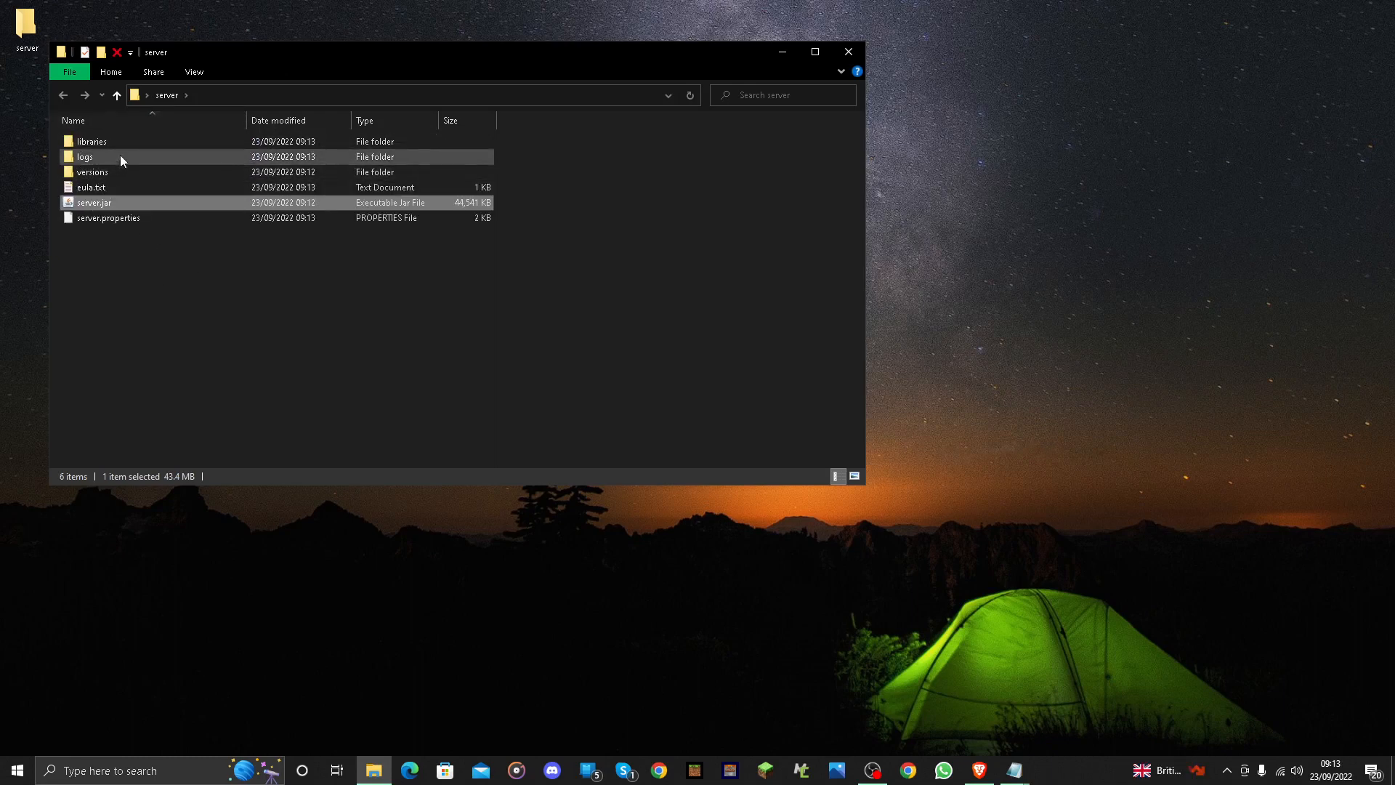
left_click_drag(473, 186, 129, 54)
key("Delete")
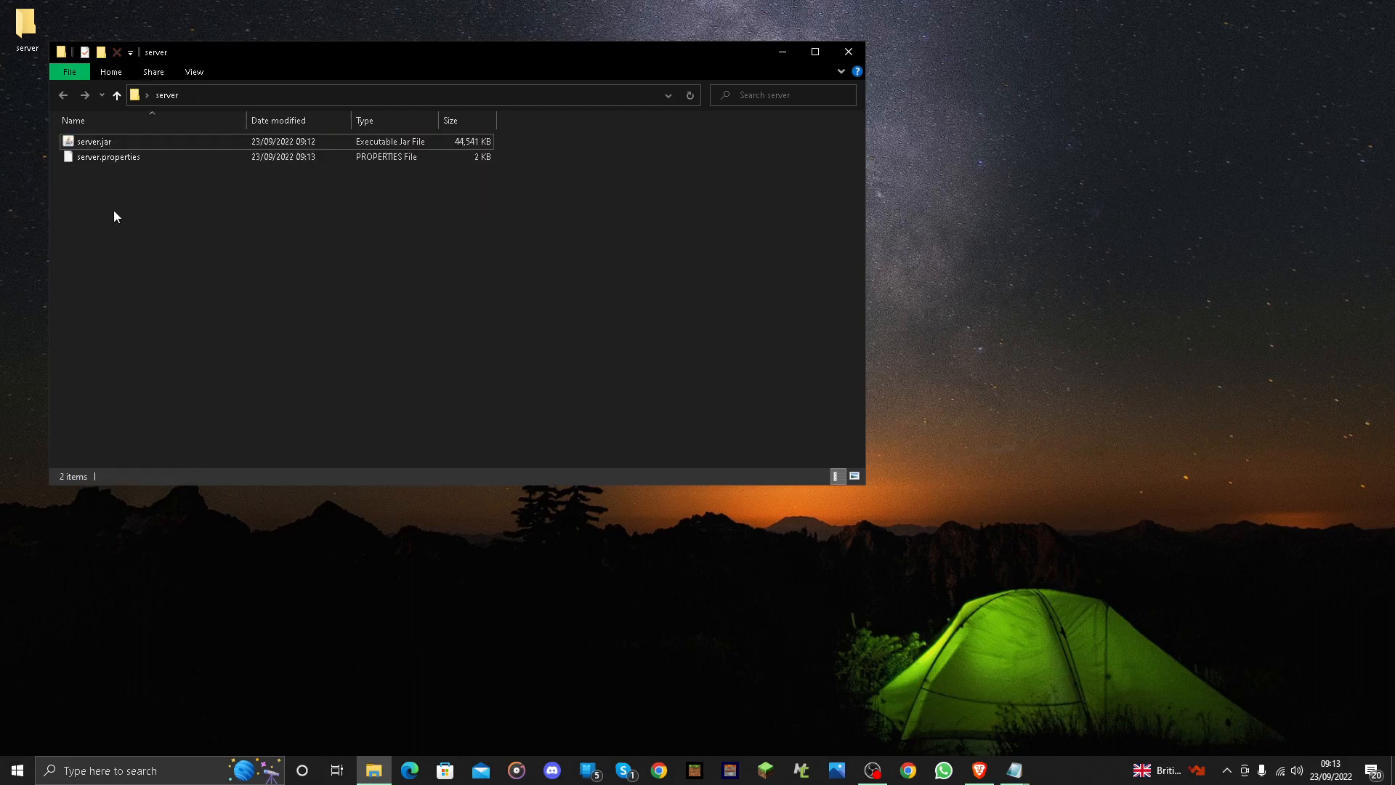
left_click(112, 157)
left_click(117, 52)
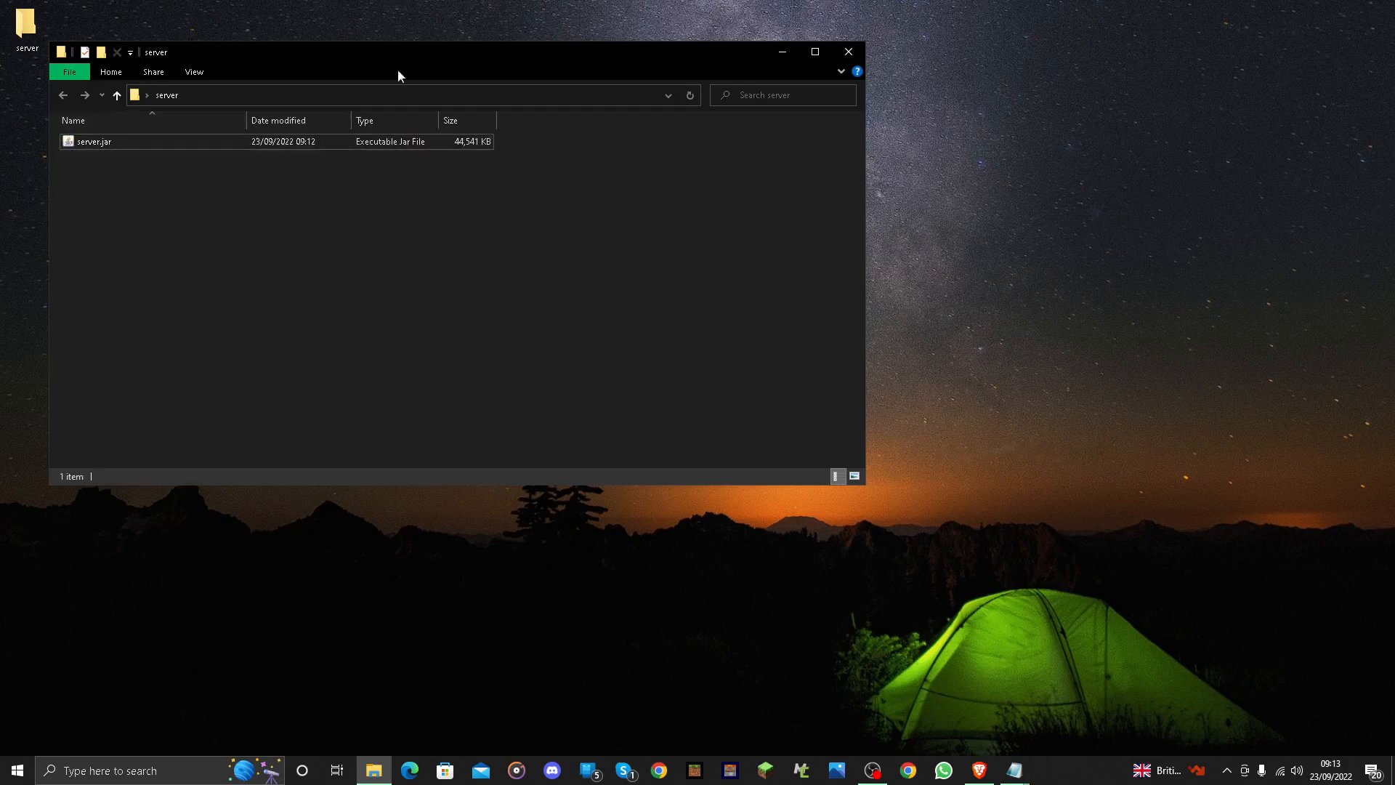
left_click(845, 51)
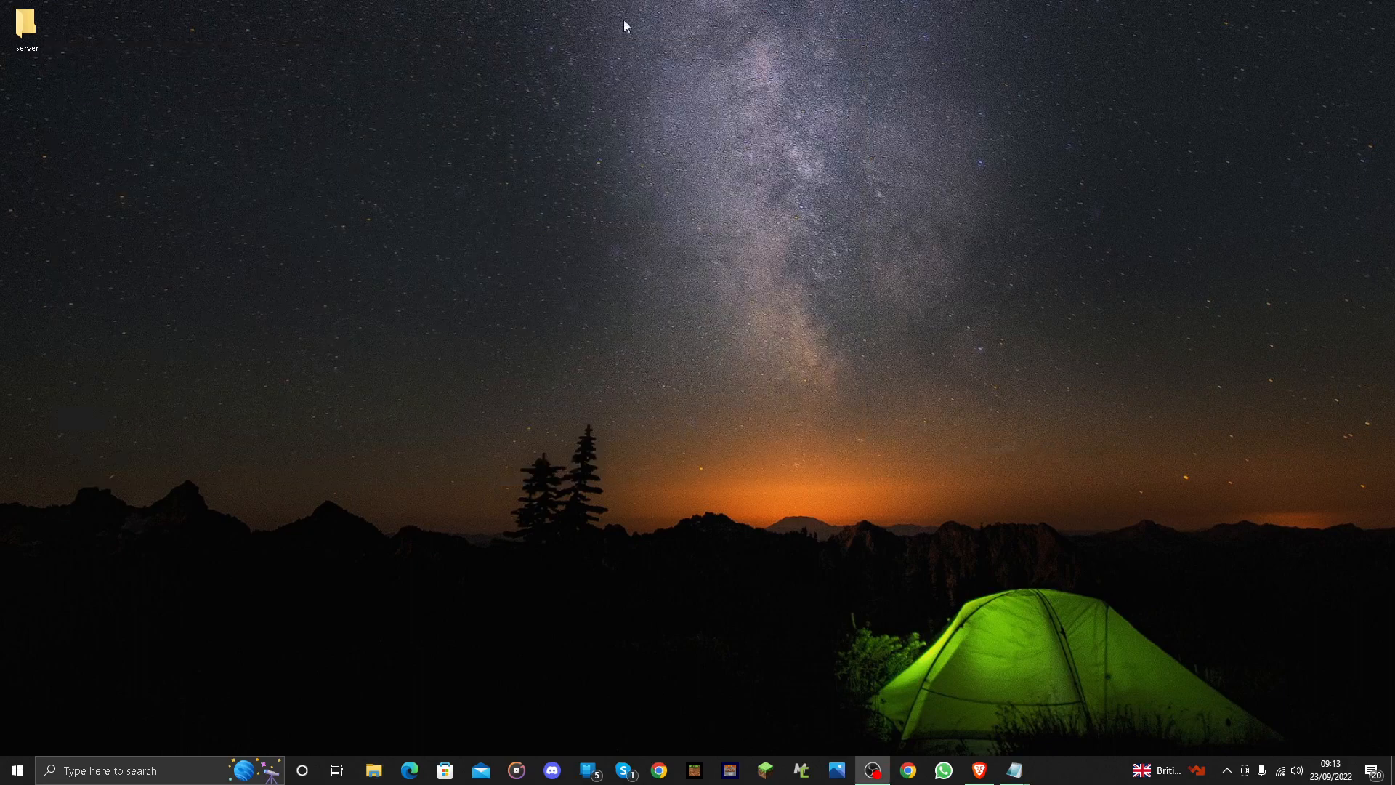
- Return to the browser, search for "java 19 download" in a new tab, and open Oracle's Java downloads page
left_click(979, 768)
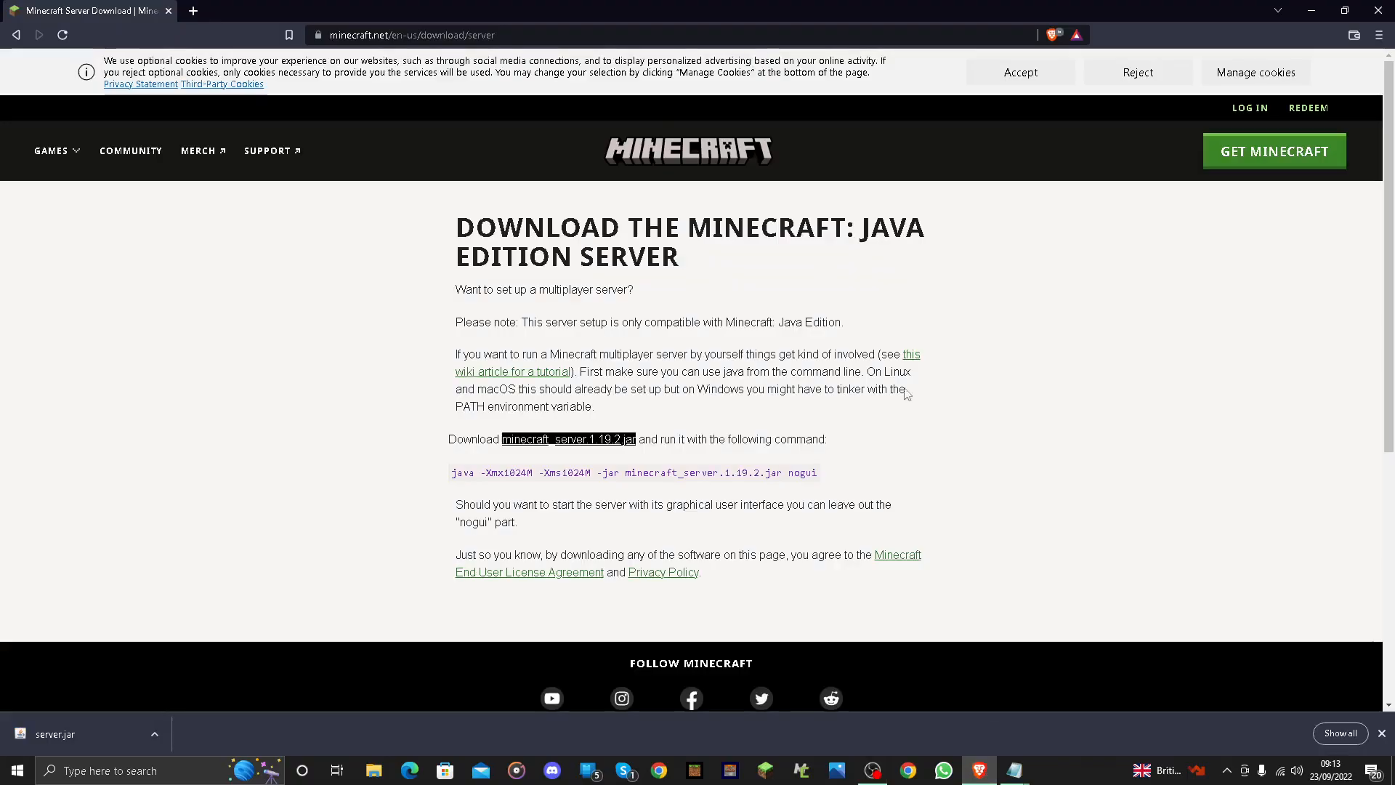
left_click(202, 9)
type("ja")
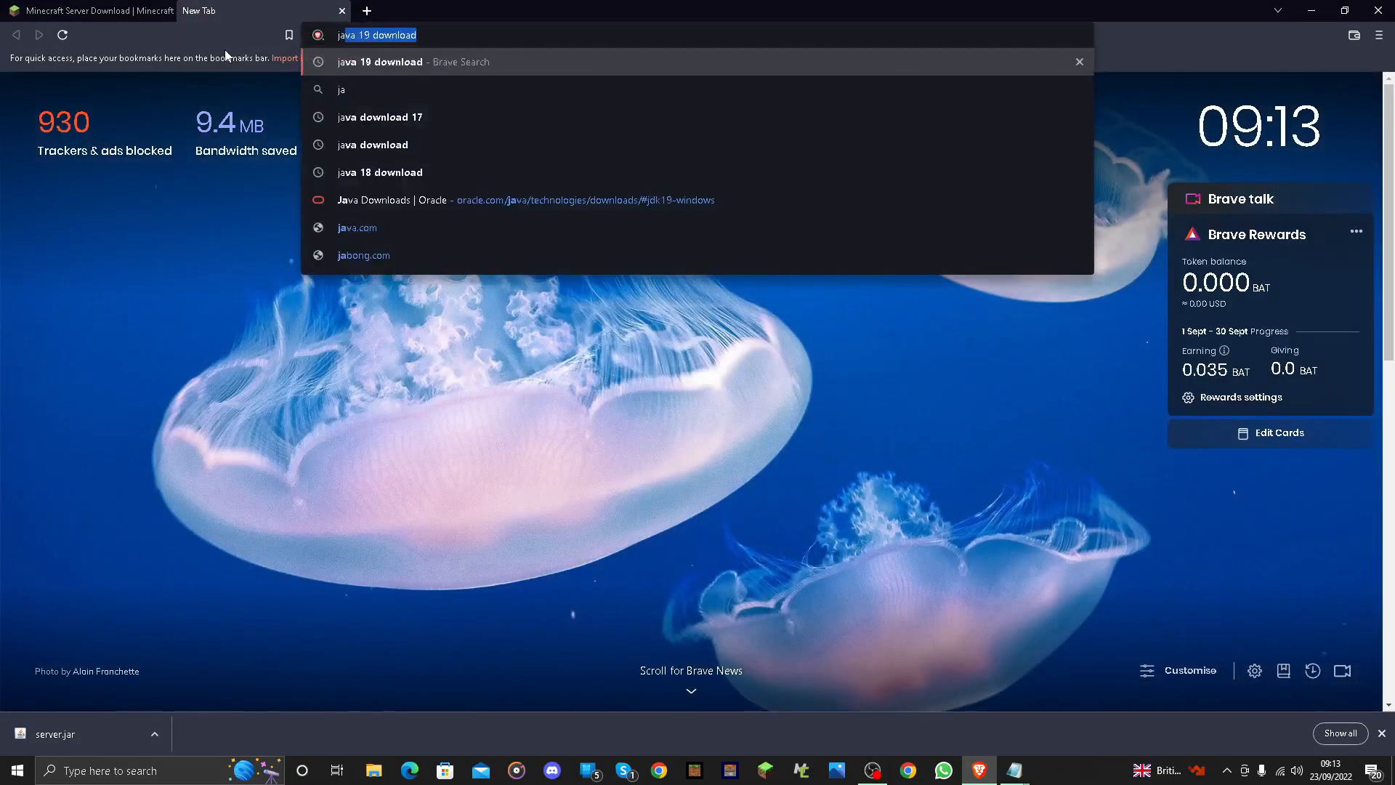
type("va 19 d")
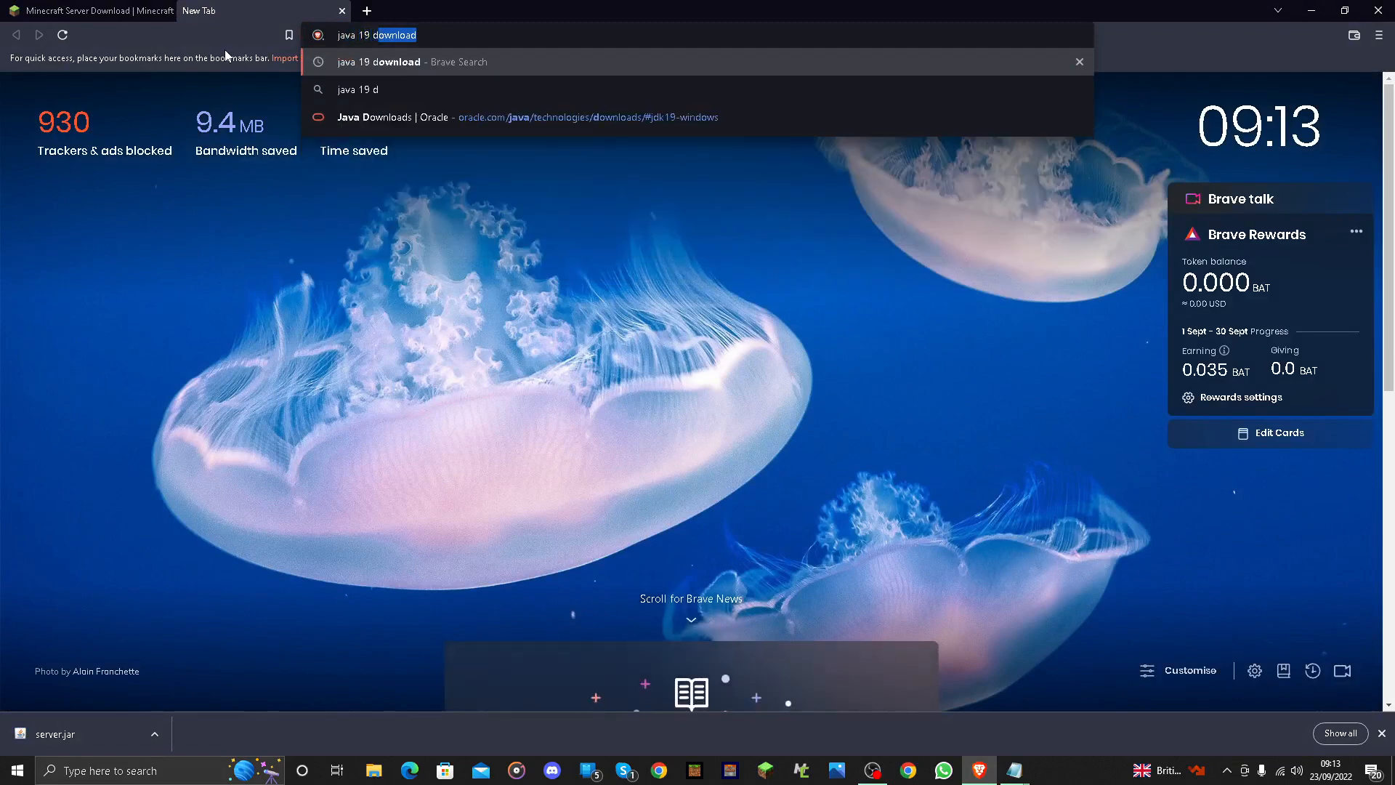
type("ownload")
key("Return")
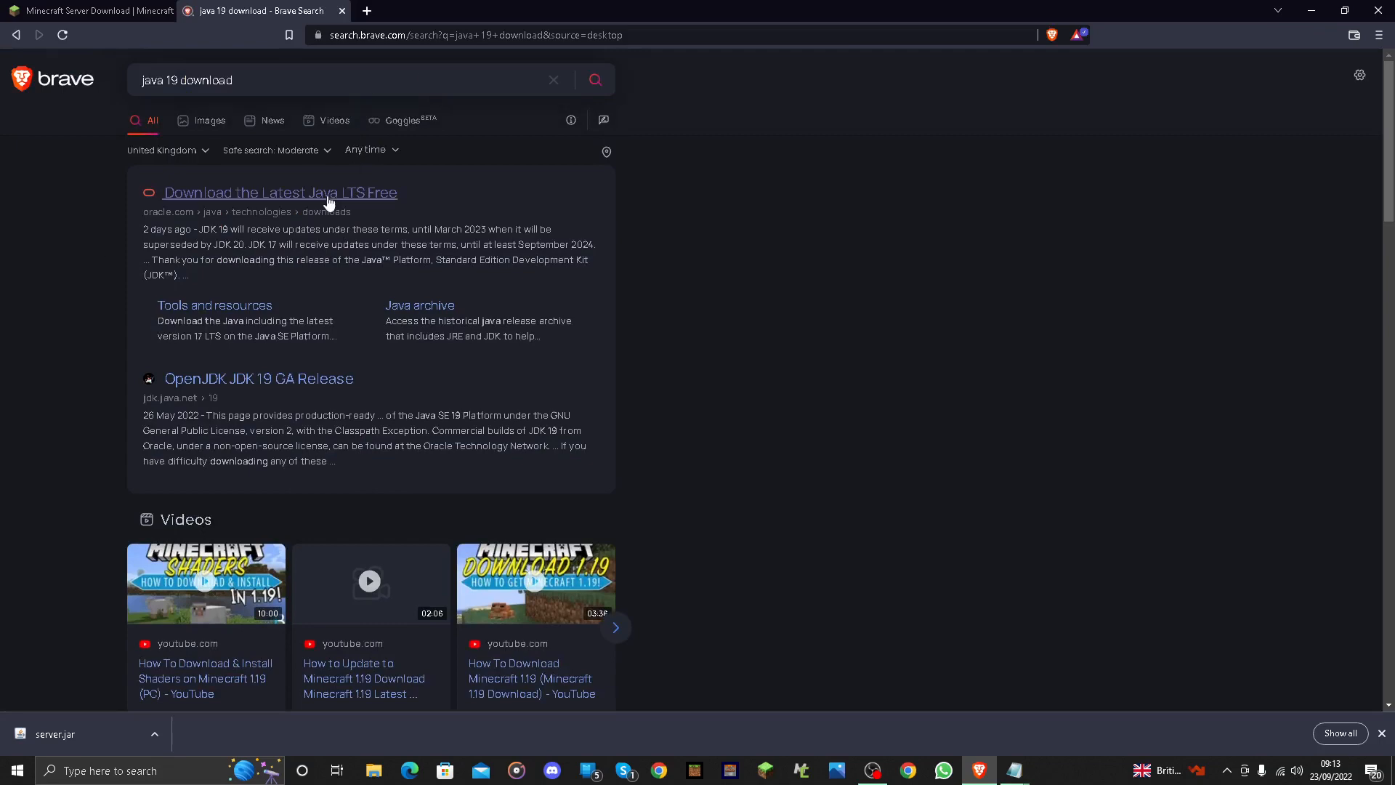
left_click(231, 193)
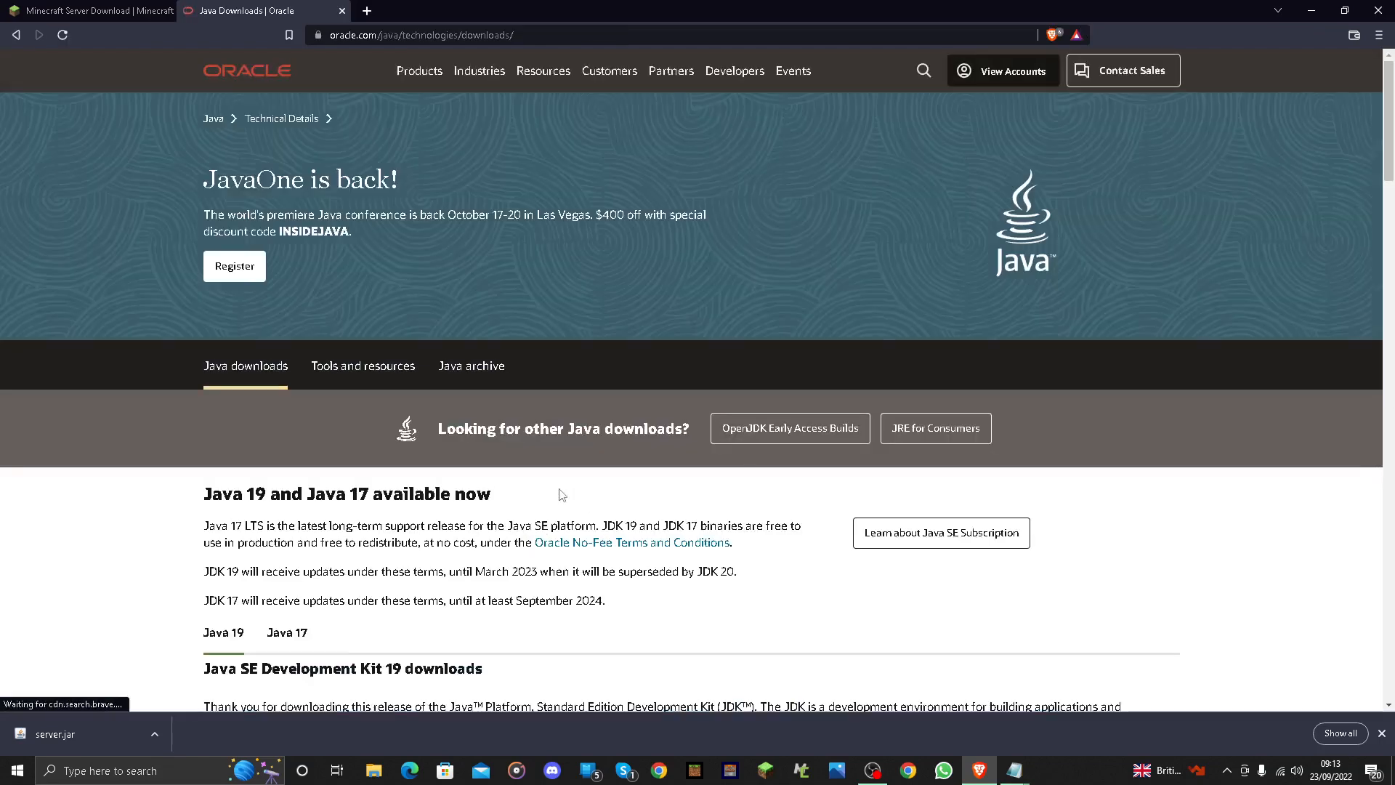
- Download the Java 19 x64 Installer for Windows, saving jdk-19_windows-x64_bin.exe to the desktop
scroll(560, 492, "down", 4)
scroll(421, 386, "down", 2)
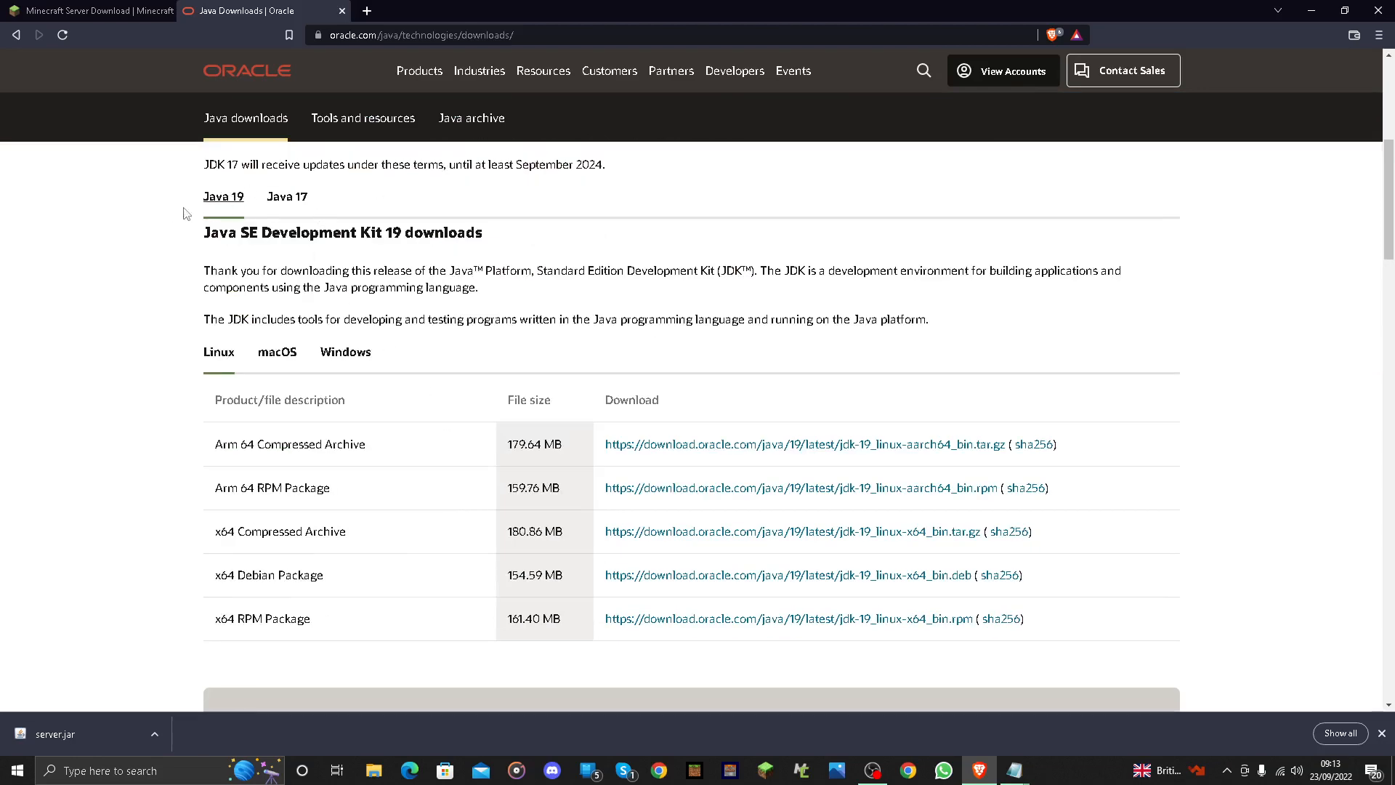
left_click(351, 359)
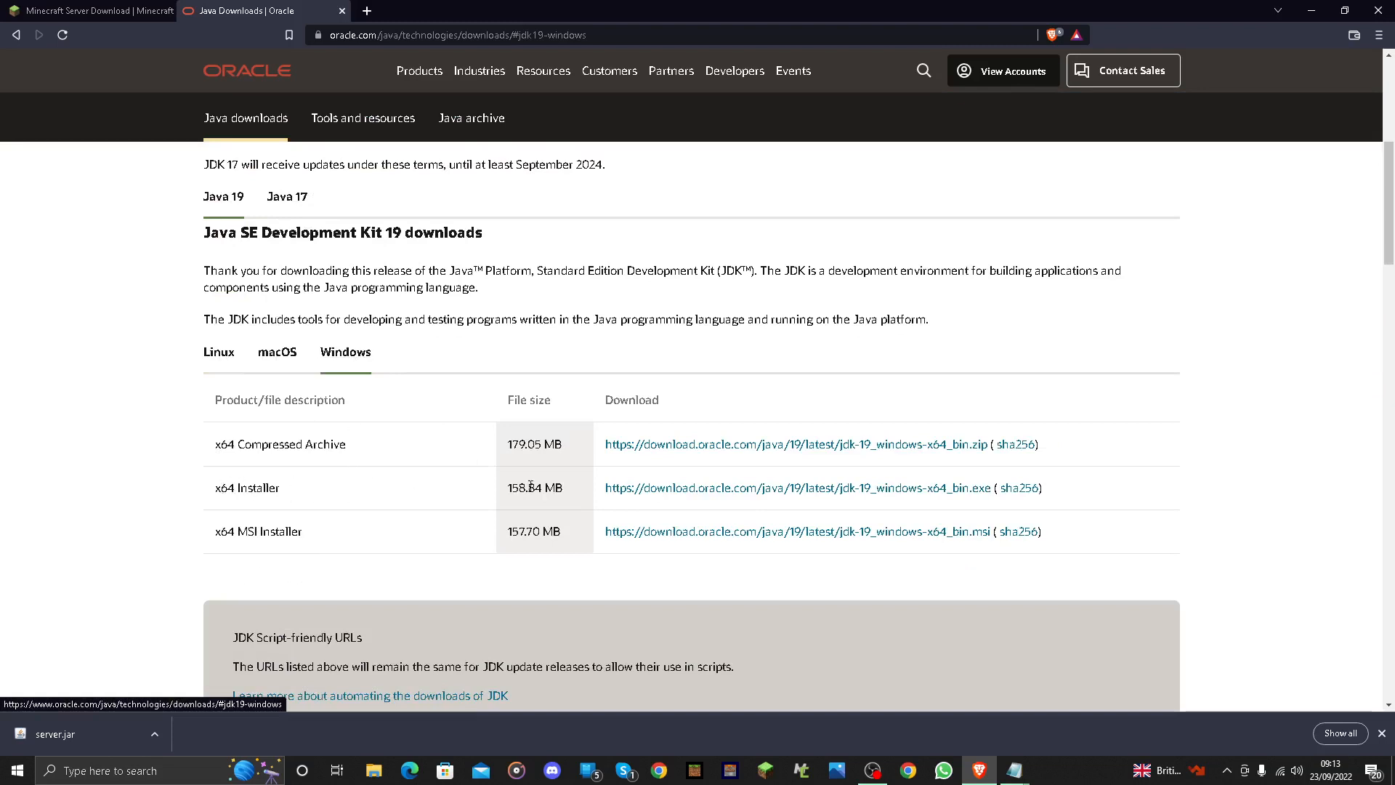
left_click(636, 488)
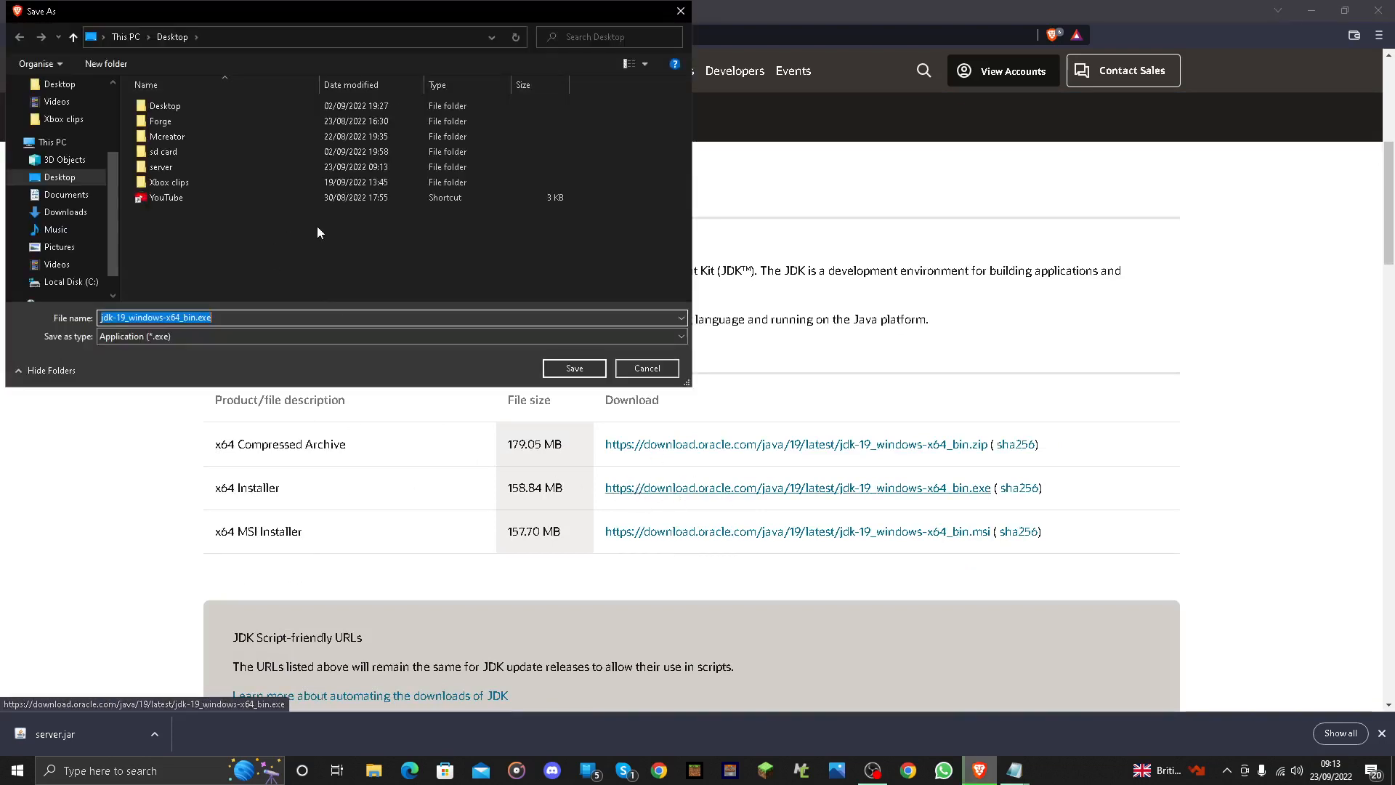
key("Return")
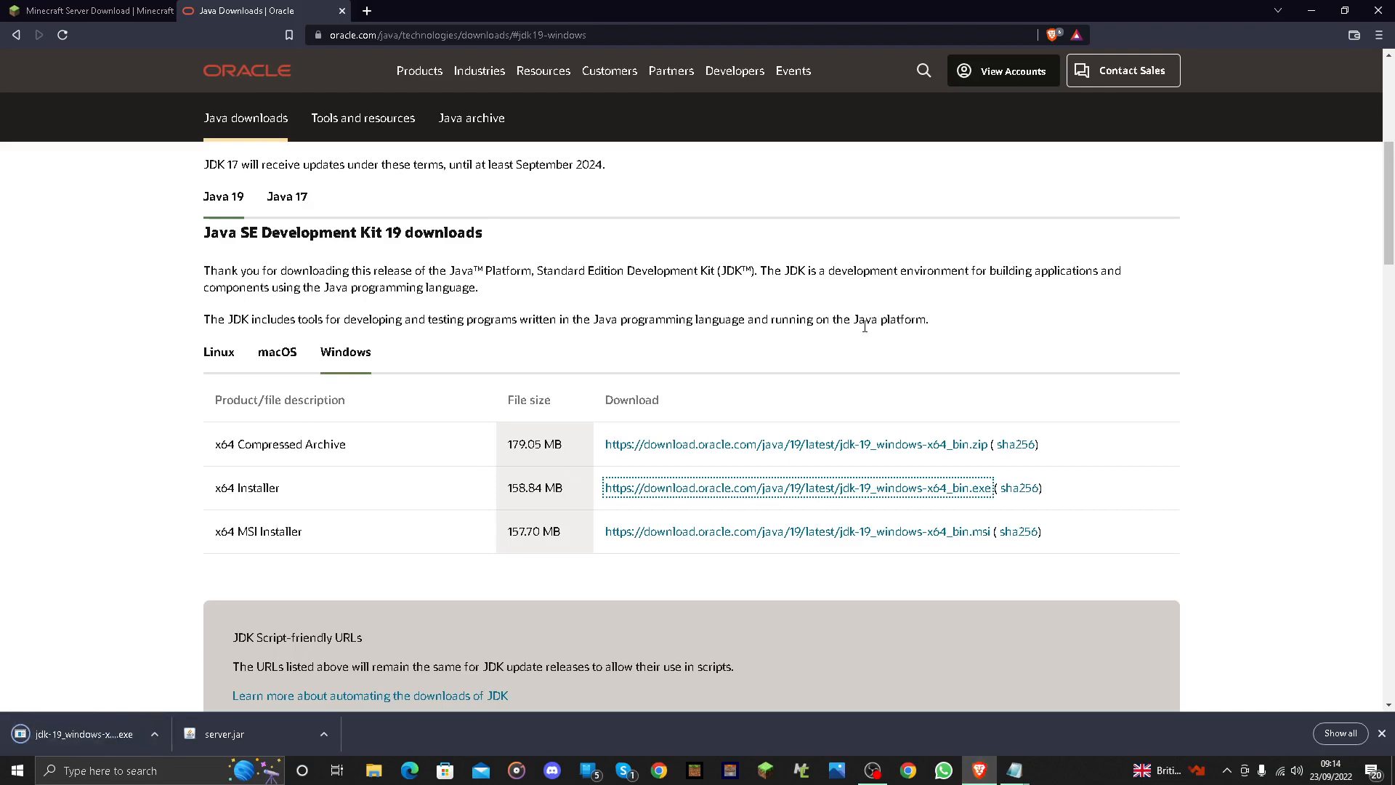
- Minimize the browser, refresh the desktop, and place the JDK 19 installer icon directly beneath the server folder
left_click(1312, 10)
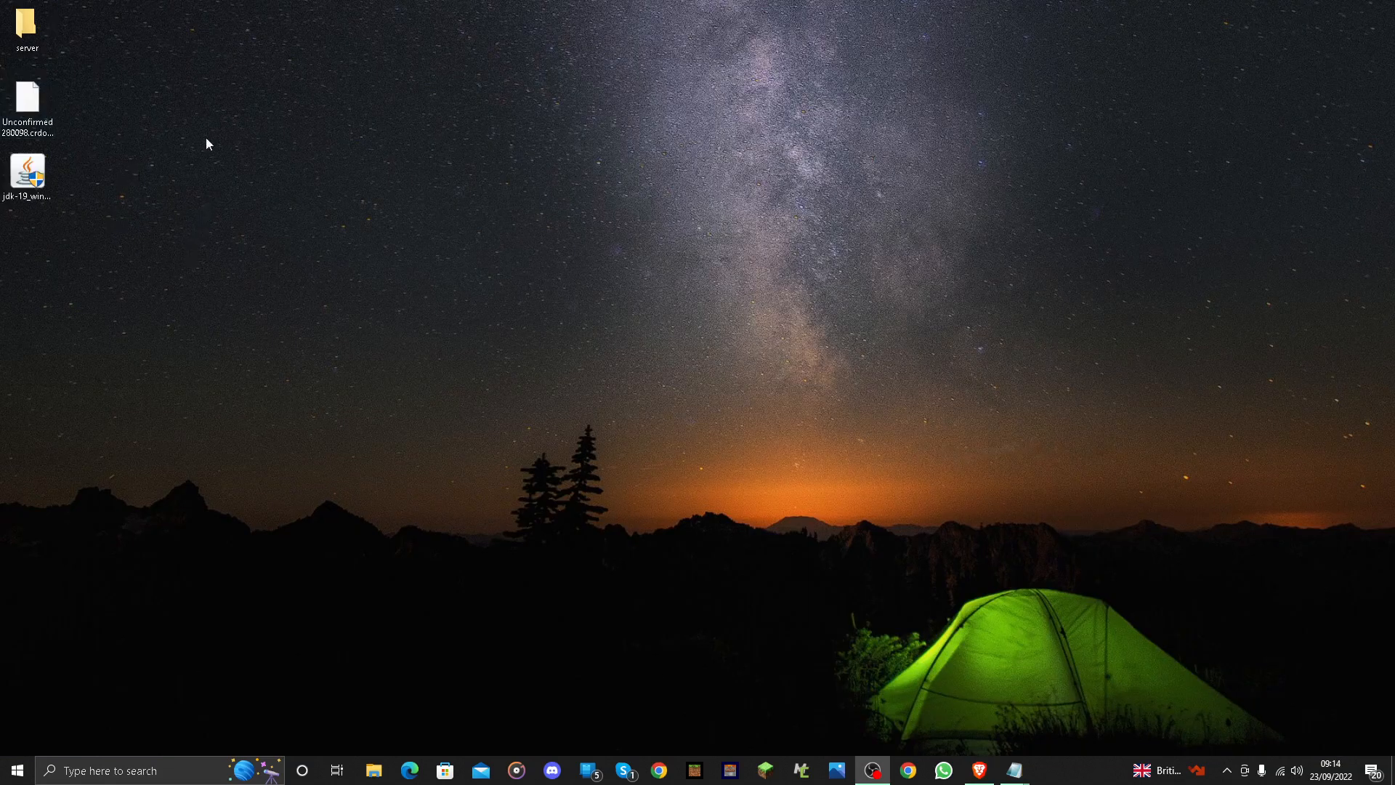
left_click(186, 146)
key("F5")
left_click_drag(27, 174, 28, 88)
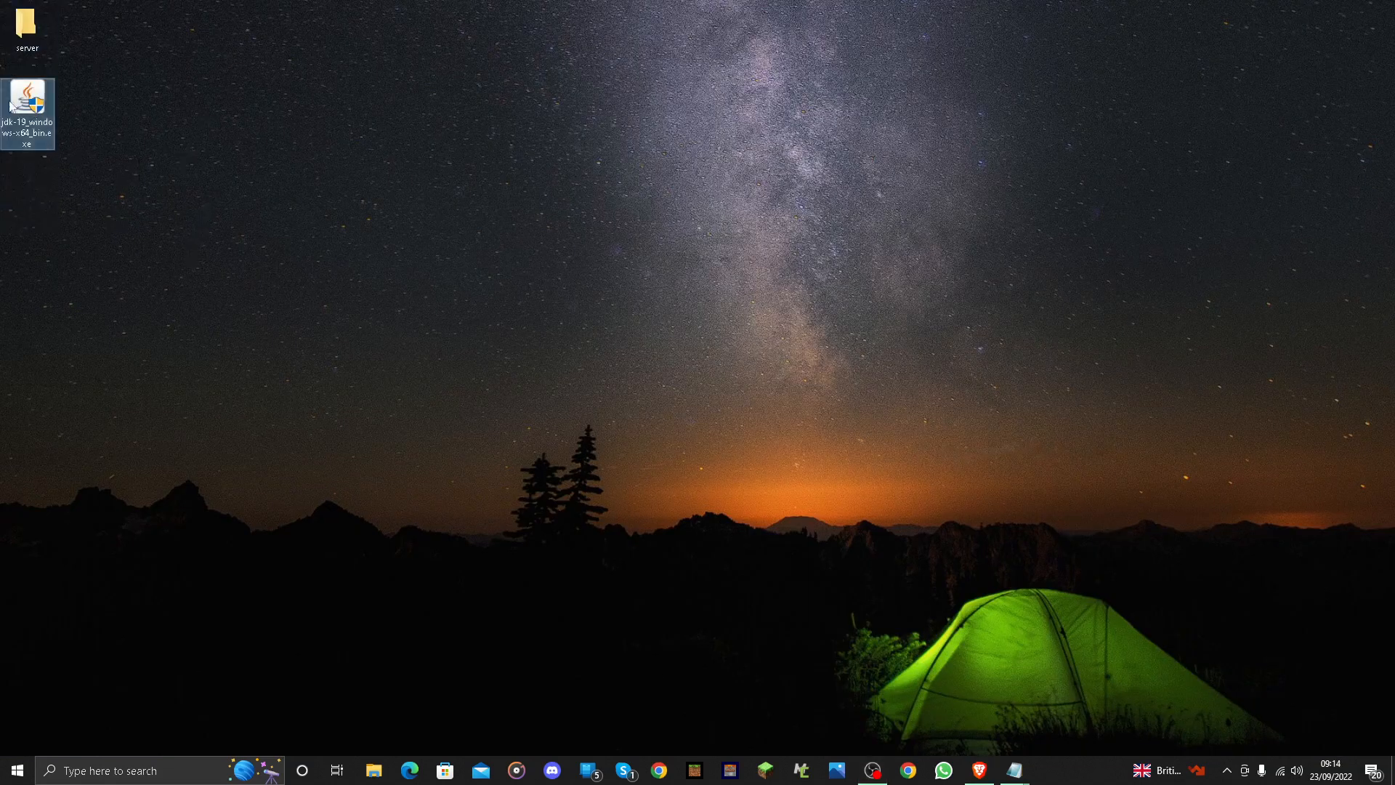
- Install Java SE Development Kit 19 in C:\Program Files\Java\jdk-19\ and close the setup wizard
double_click(26, 108)
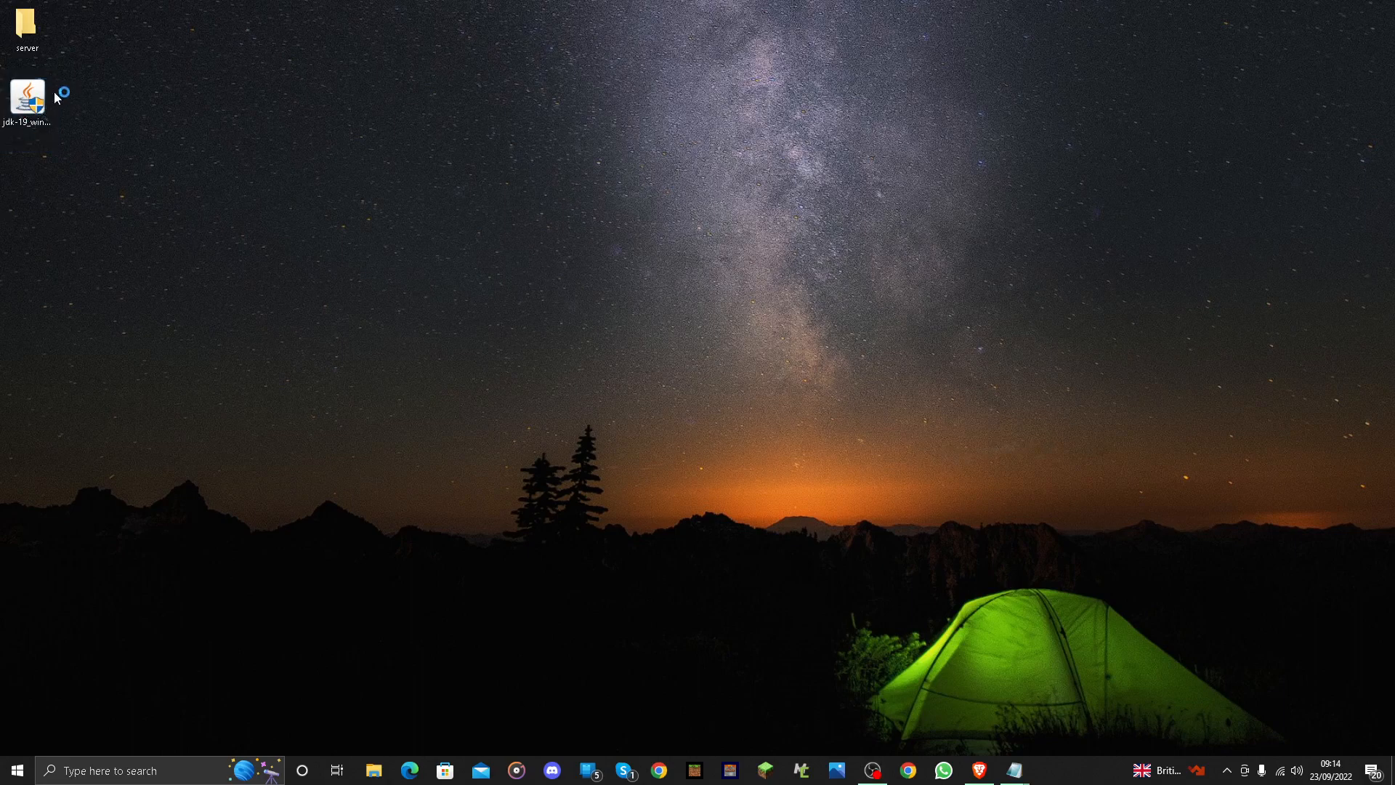
left_click(45, 107)
left_click(663, 407)
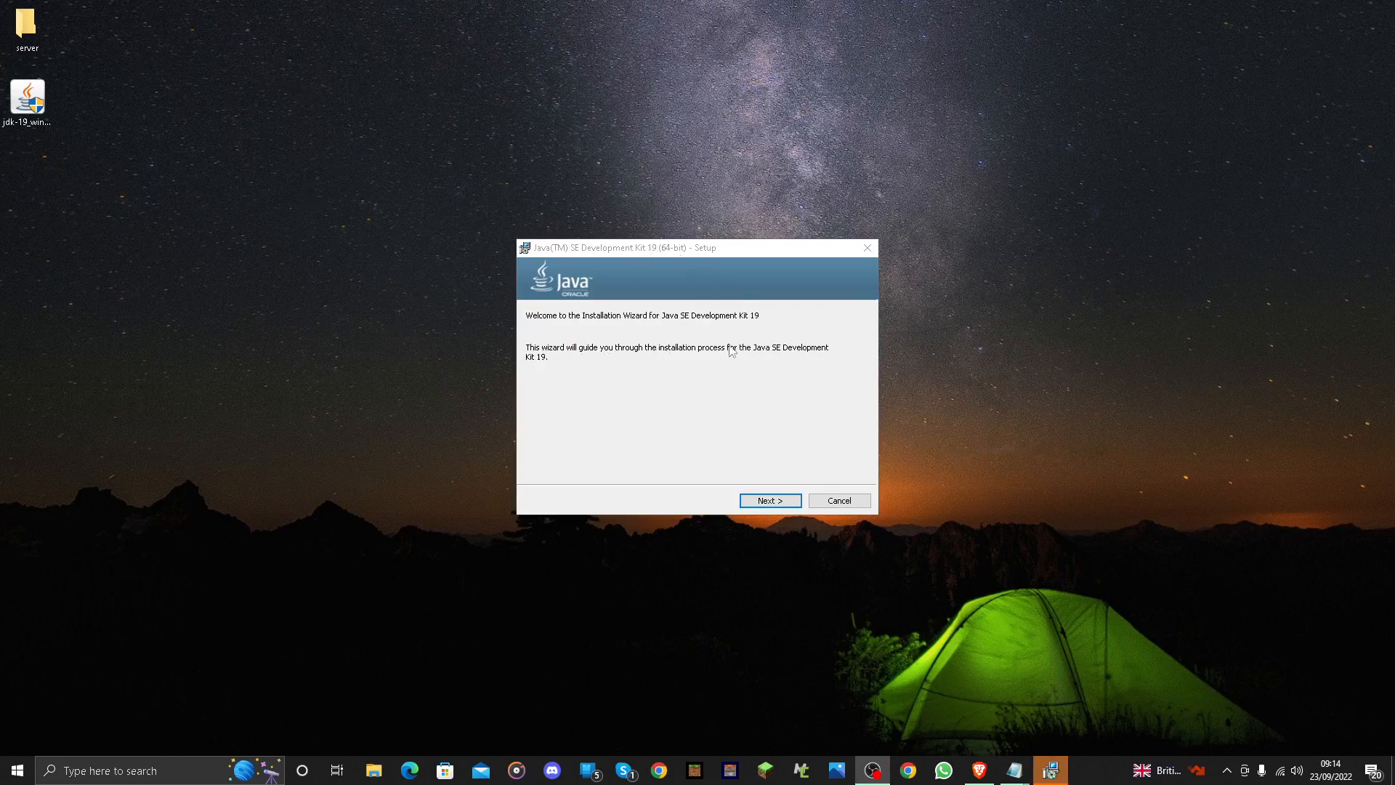
left_click(779, 504)
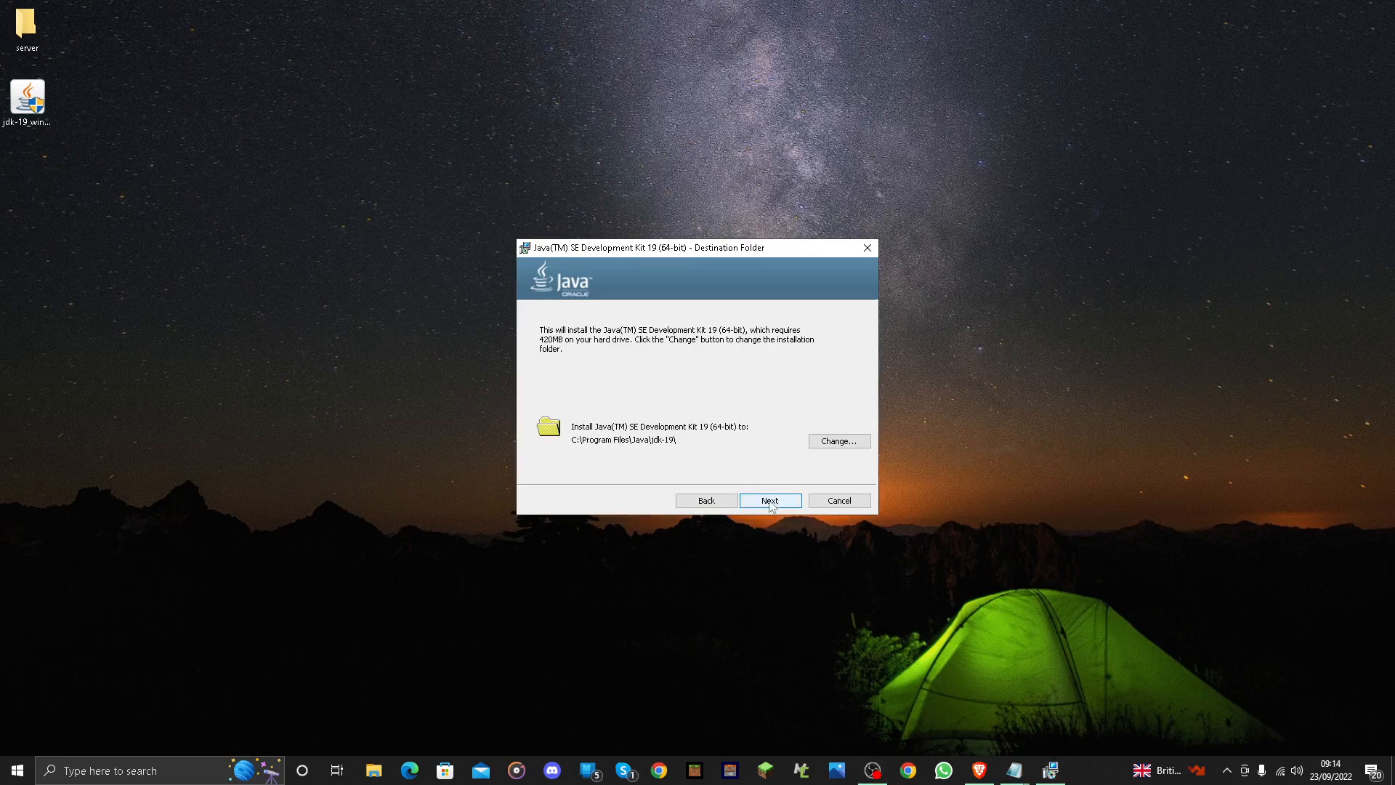
left_click(774, 504)
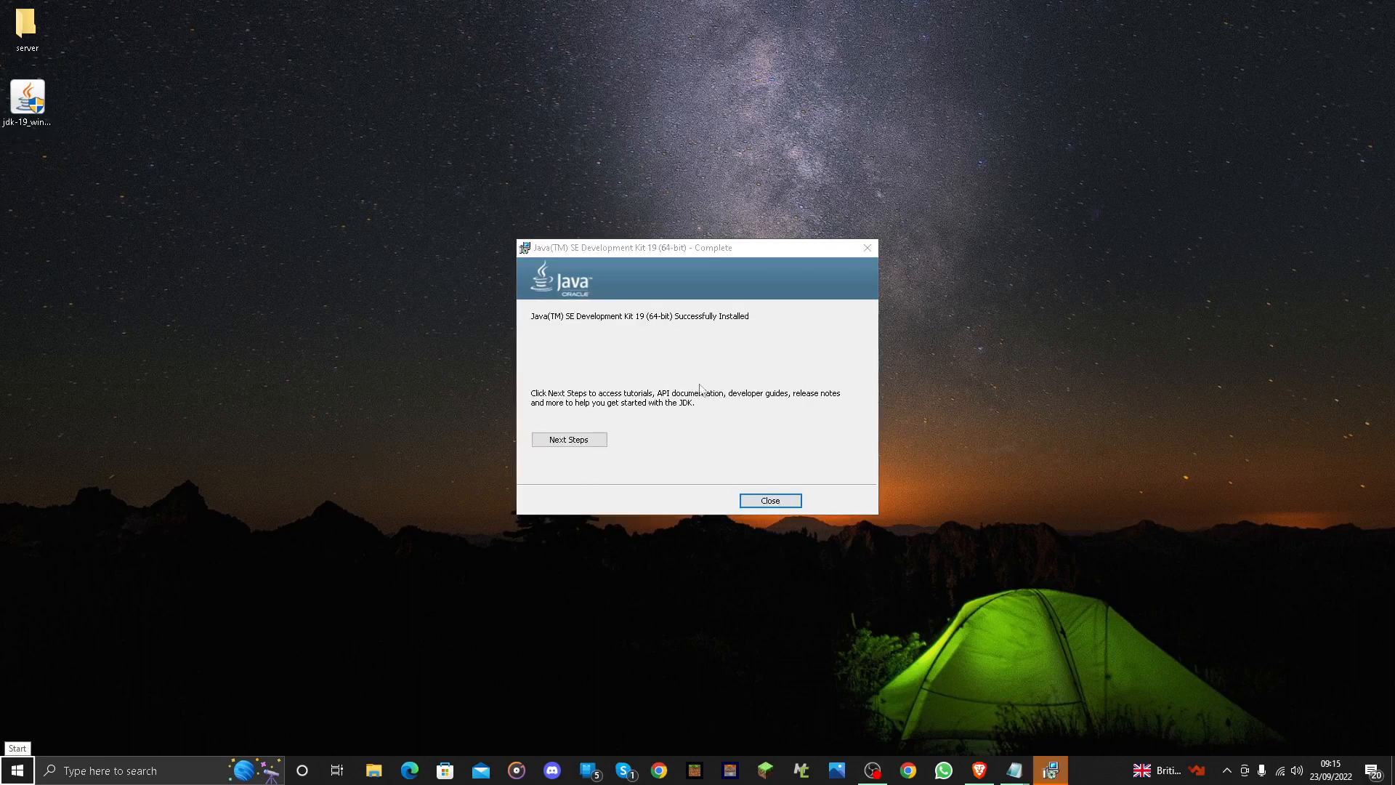
left_click(768, 500)
- Run server.jar from the server folder to generate its files, and save eula.txt with eula=true
double_click(34, 40)
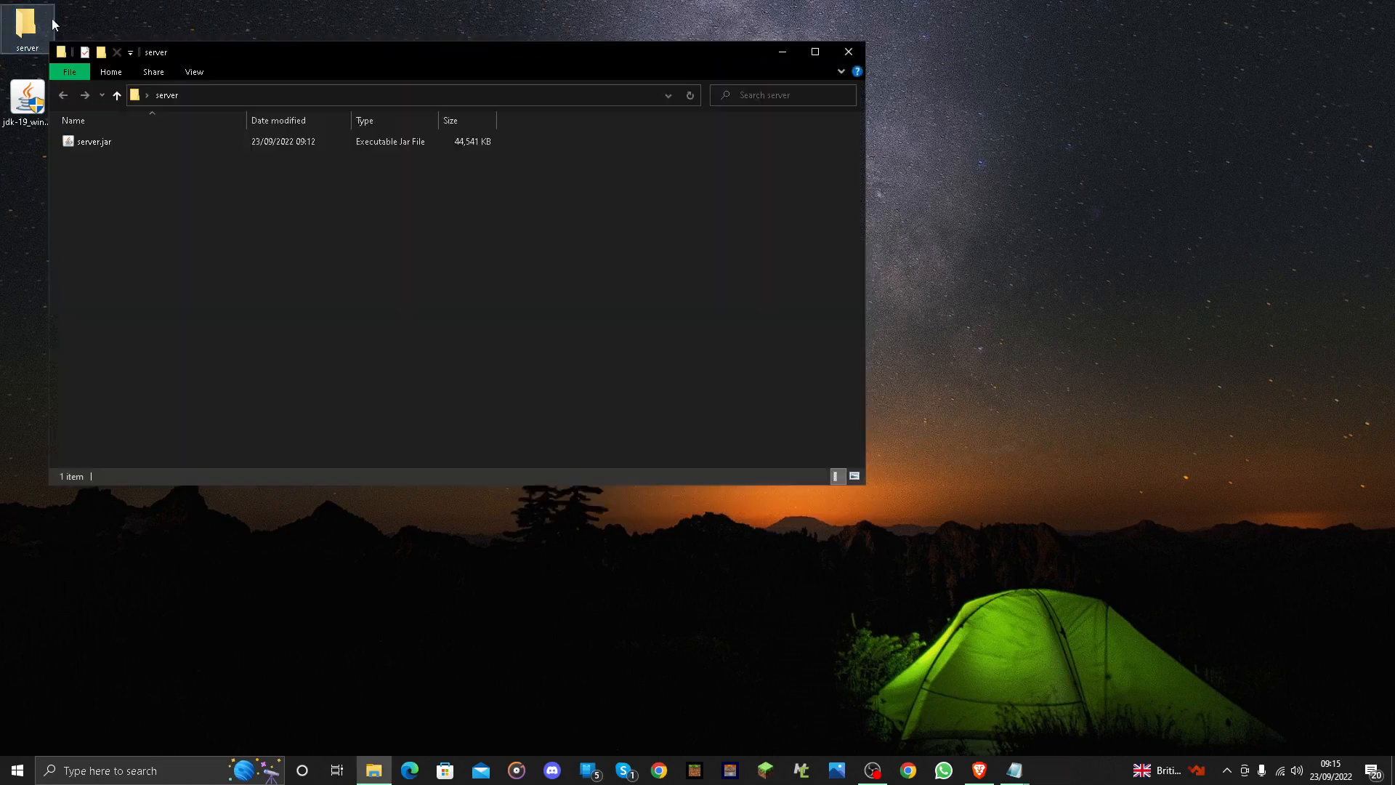
double_click(332, 142)
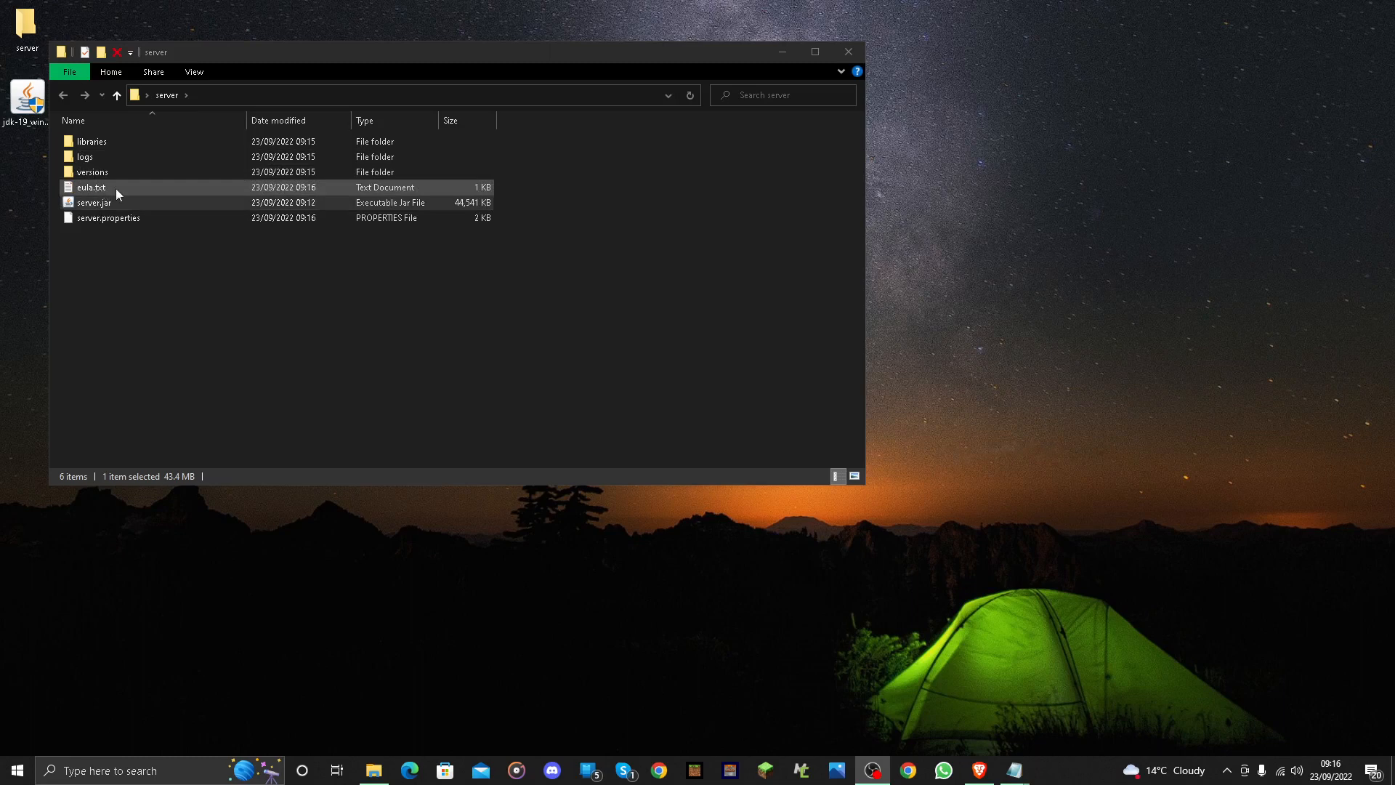
double_click(108, 189)
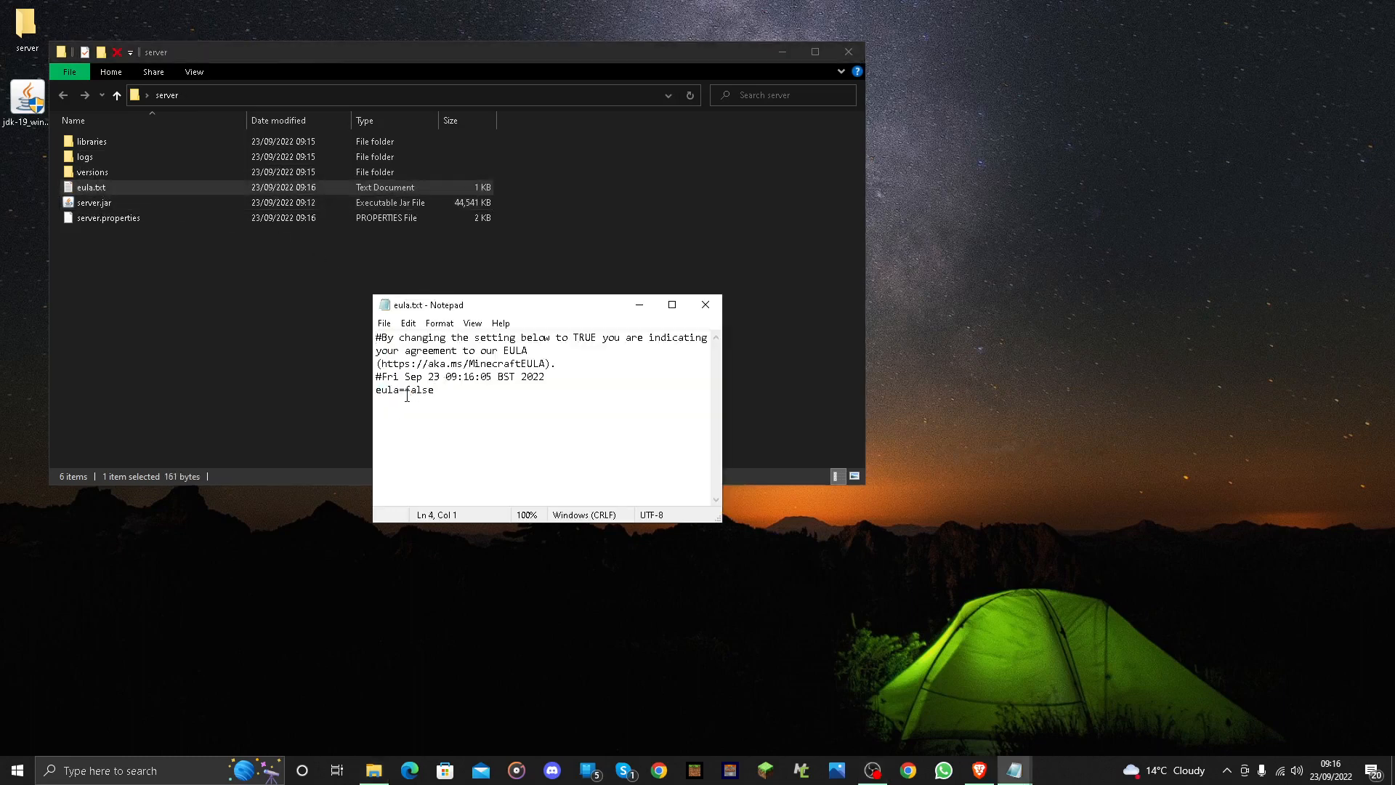
double_click(406, 392)
type("tru")
left_click(385, 324)
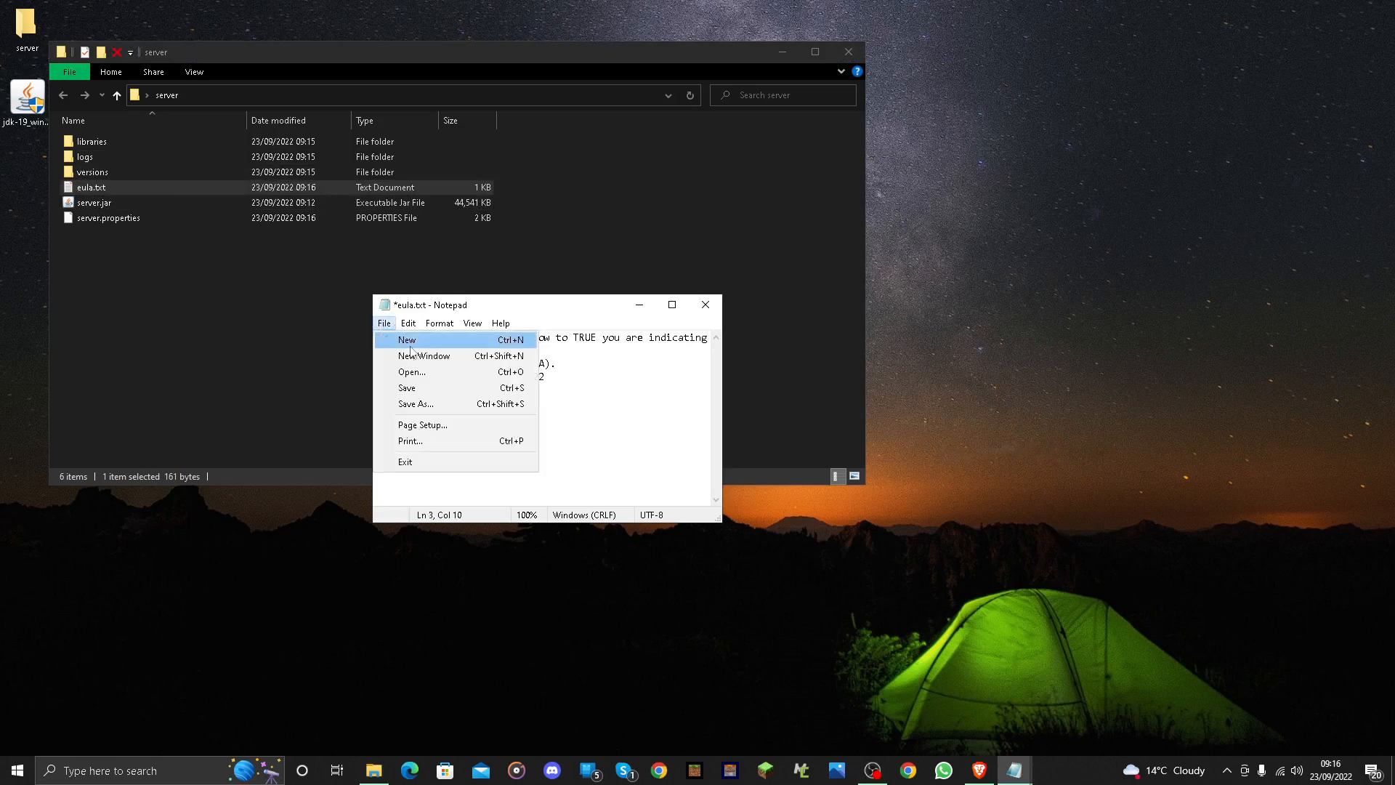
left_click(426, 391)
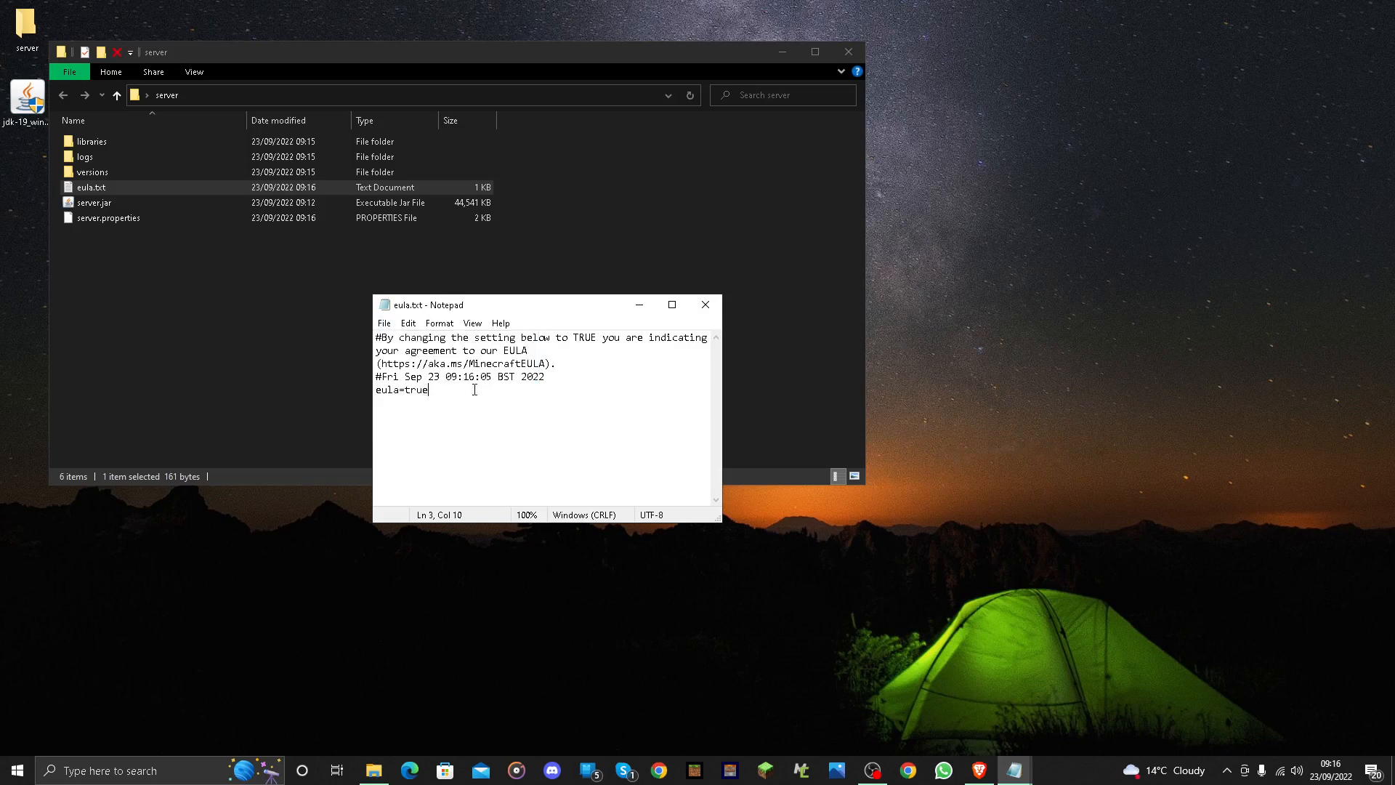
- Close eula.txt, start the server from server.jar, and follow its startup log until the spawn area is prepared
left_click(705, 308)
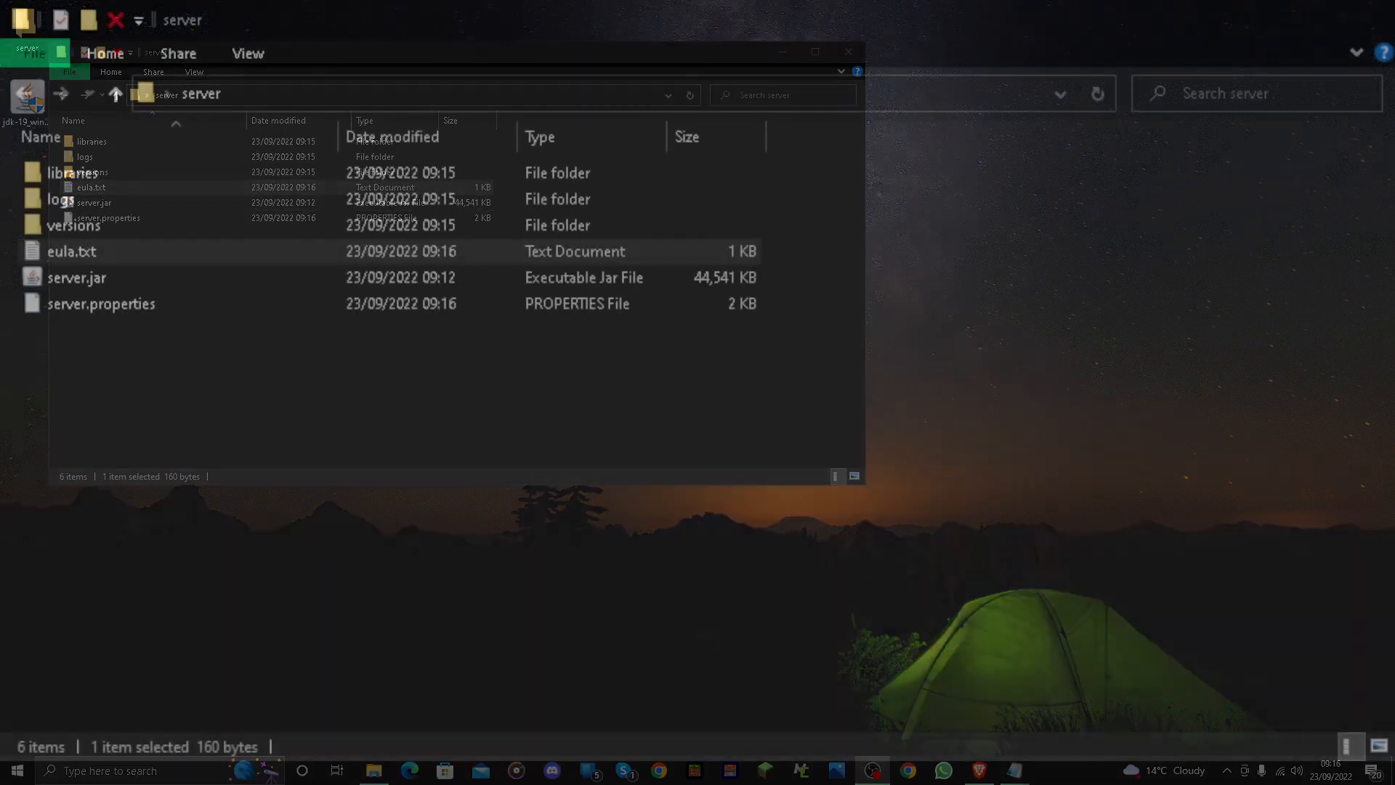
left_click(98, 278)
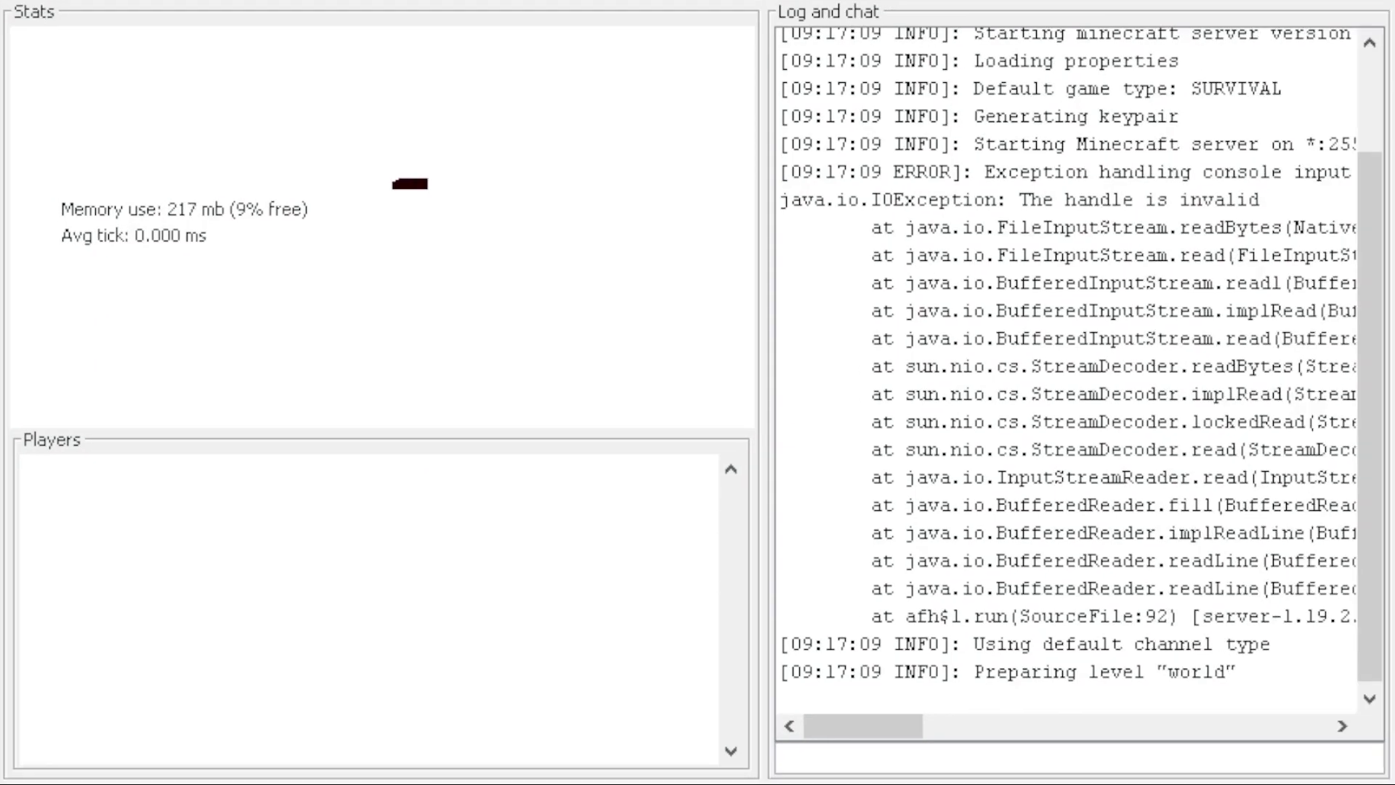
left_click_drag(852, 339, 849, 312)
left_click_drag(846, 420, 856, 393)
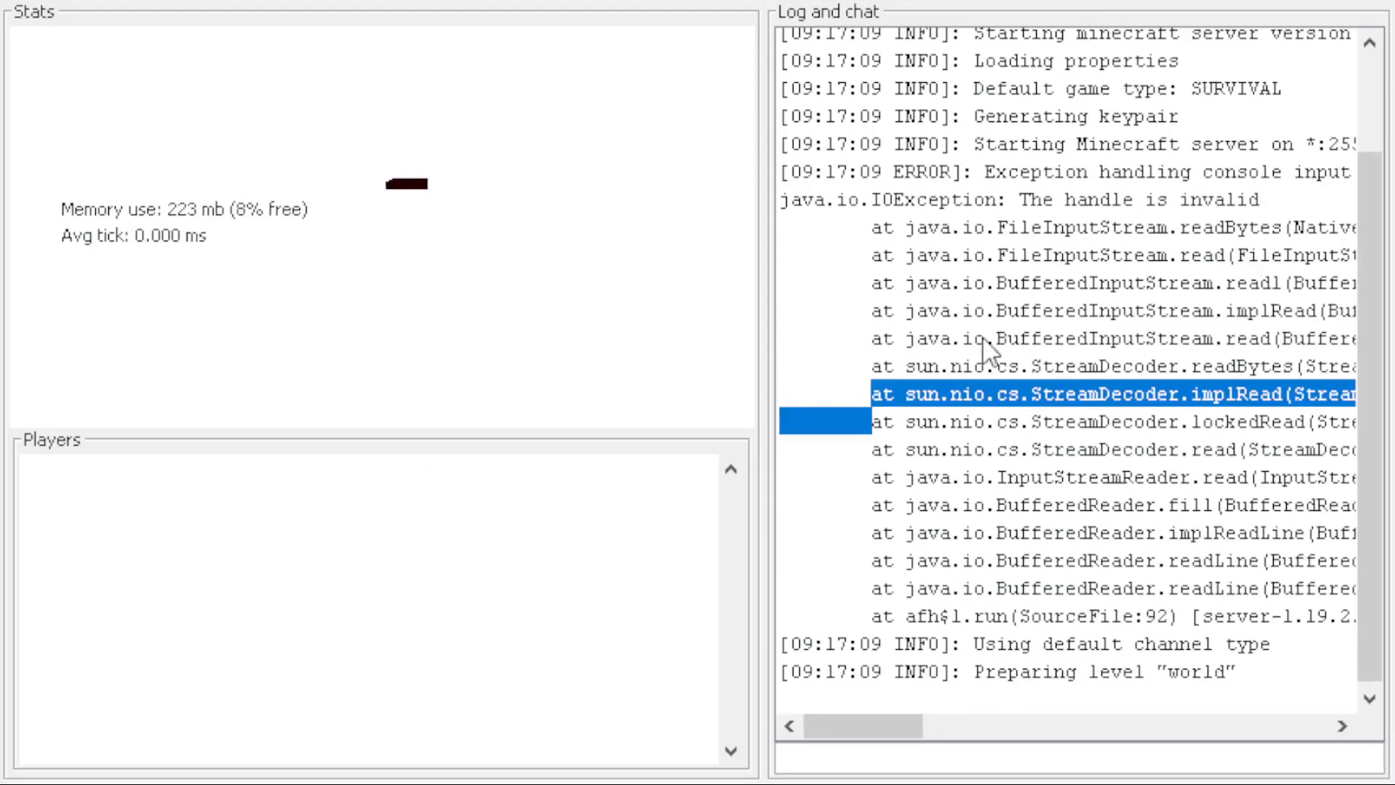
left_click_drag(1241, 673, 1033, 670)
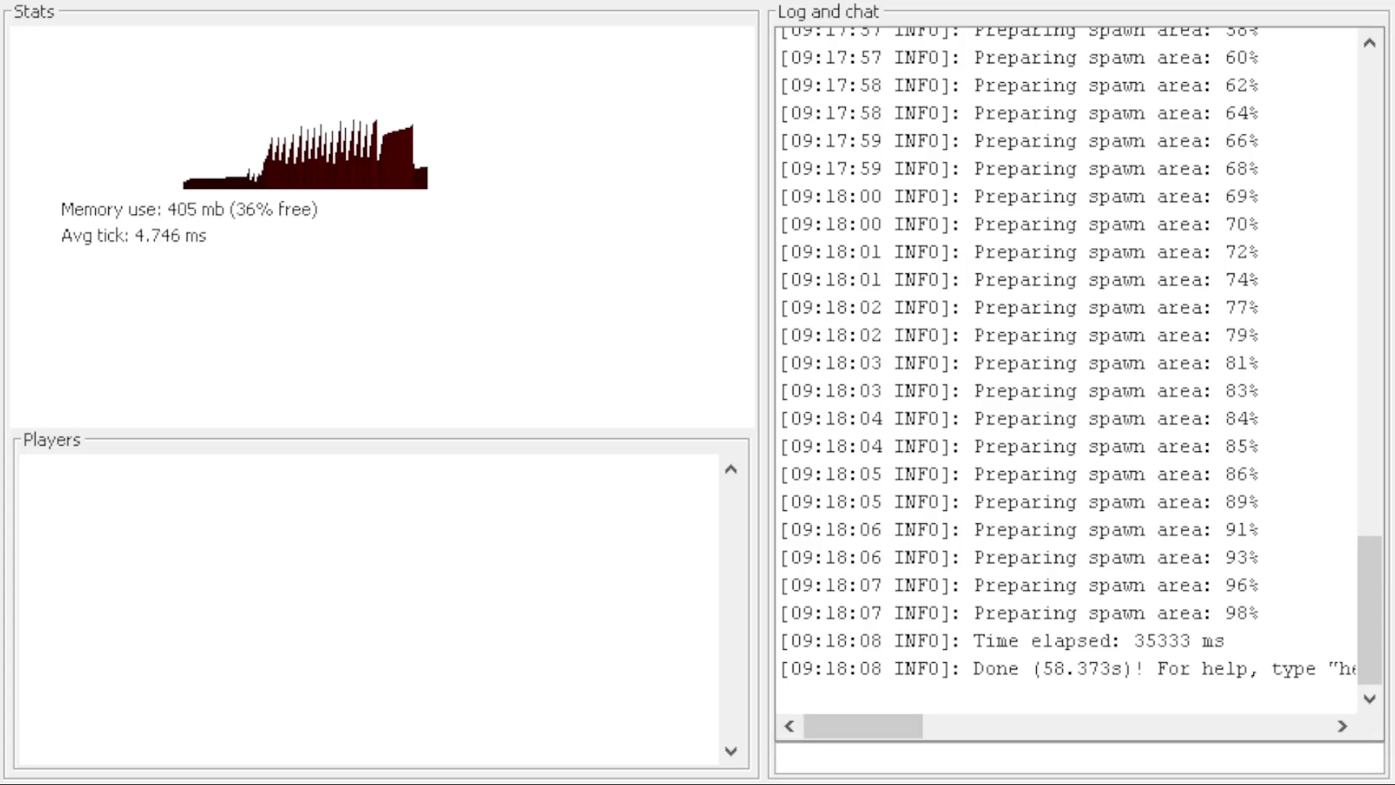
left_click_drag(928, 501, 872, 529)
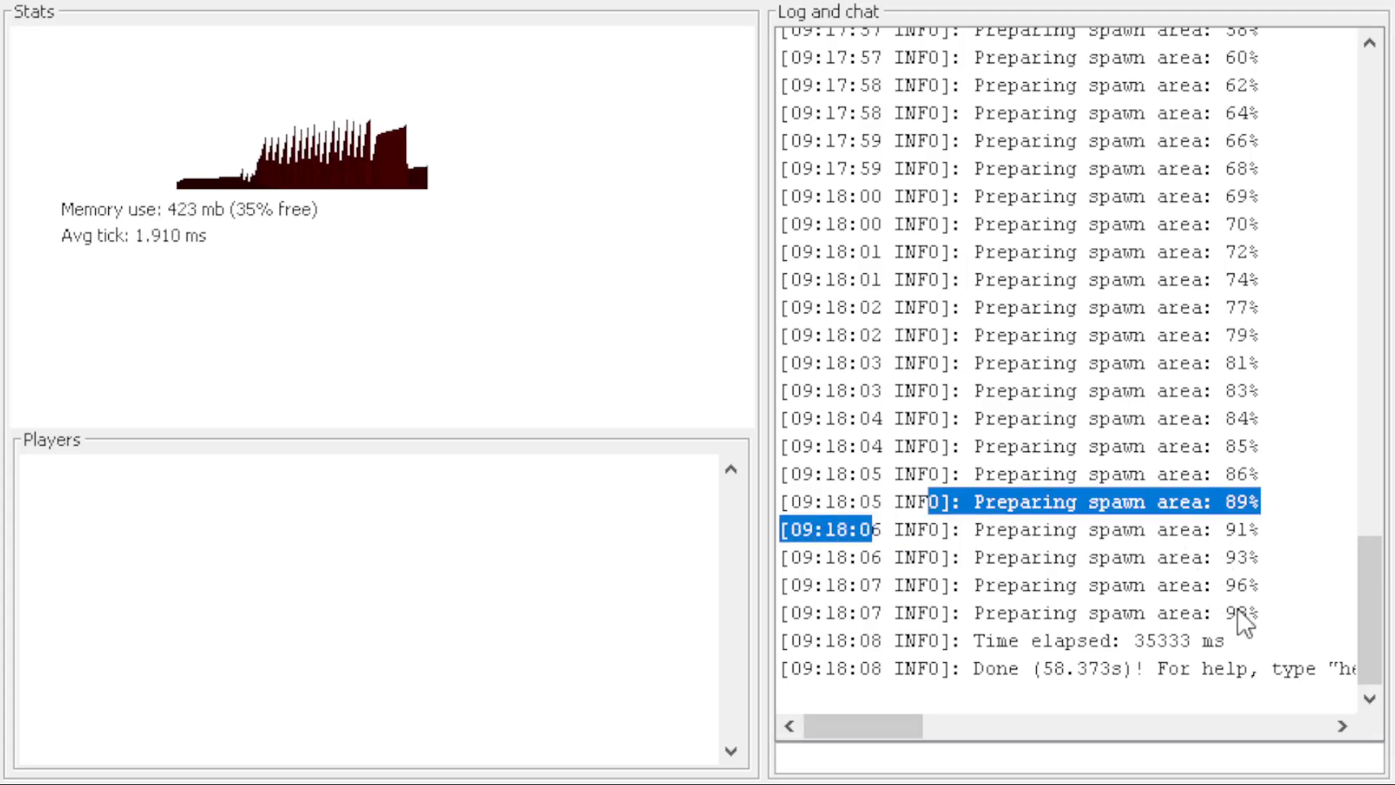
scroll(1247, 621, "up", 7)
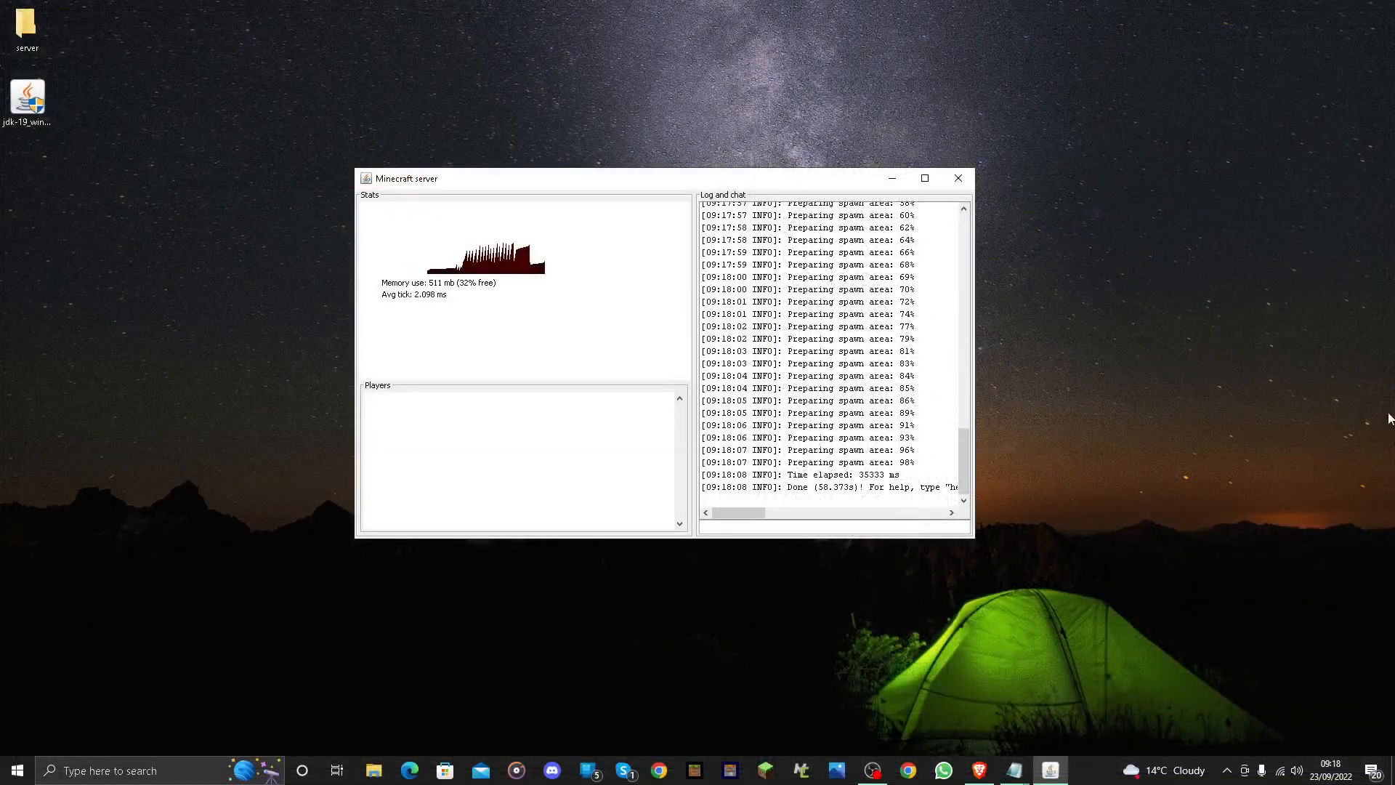
- Move the server window aside, launch Minecraft 1.19.2, and join the server at localhost by direct connection in full screen
left_click_drag(777, 177, 483, 33)
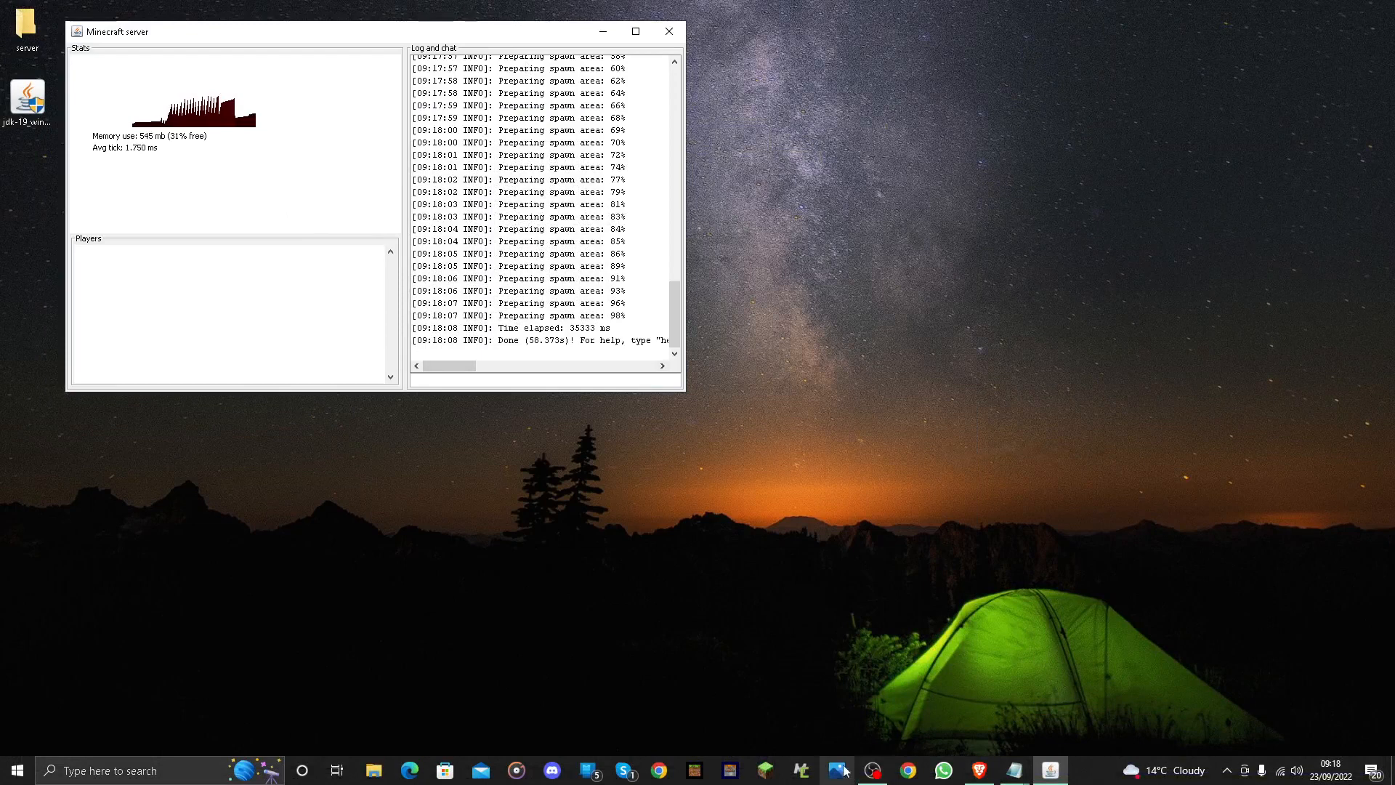
left_click(766, 770)
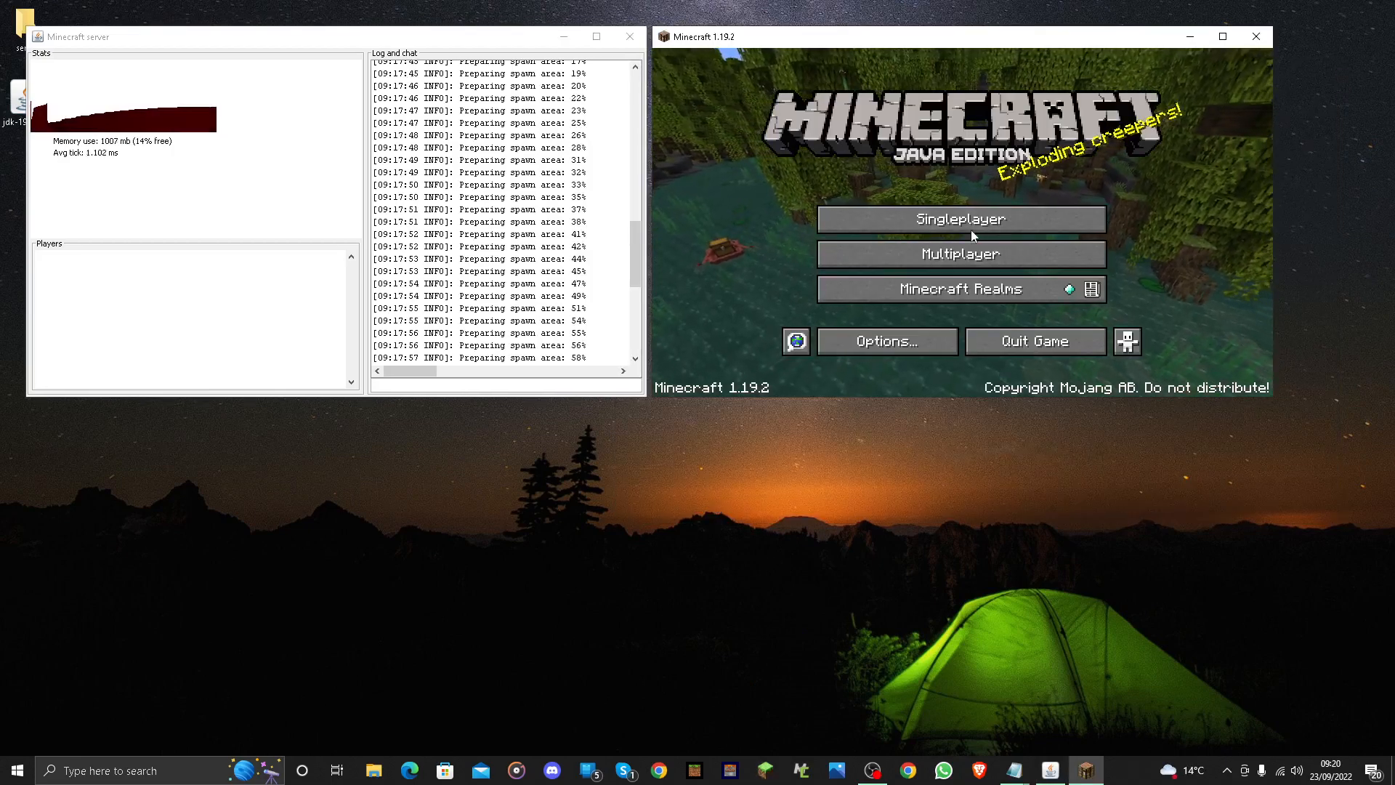
left_click(967, 255)
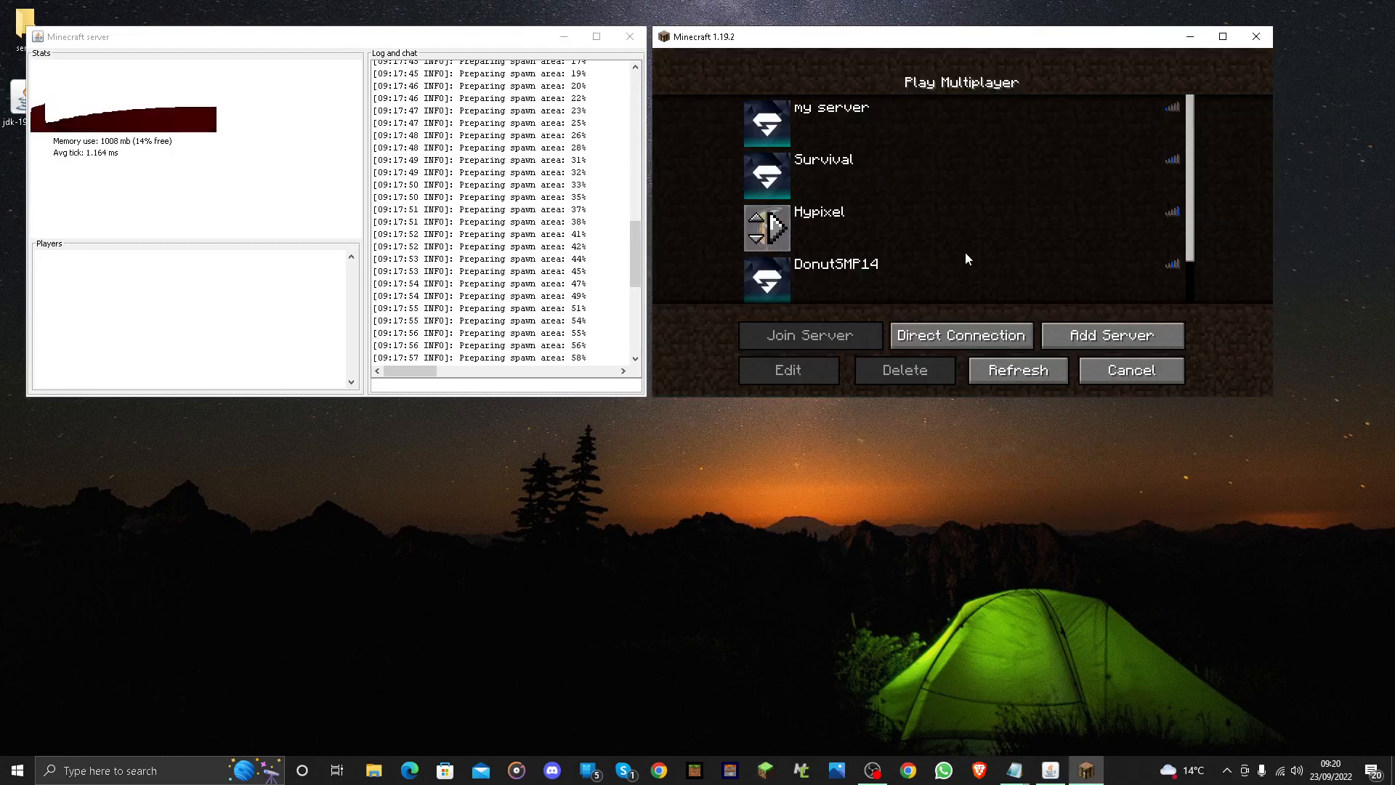
left_click(970, 339)
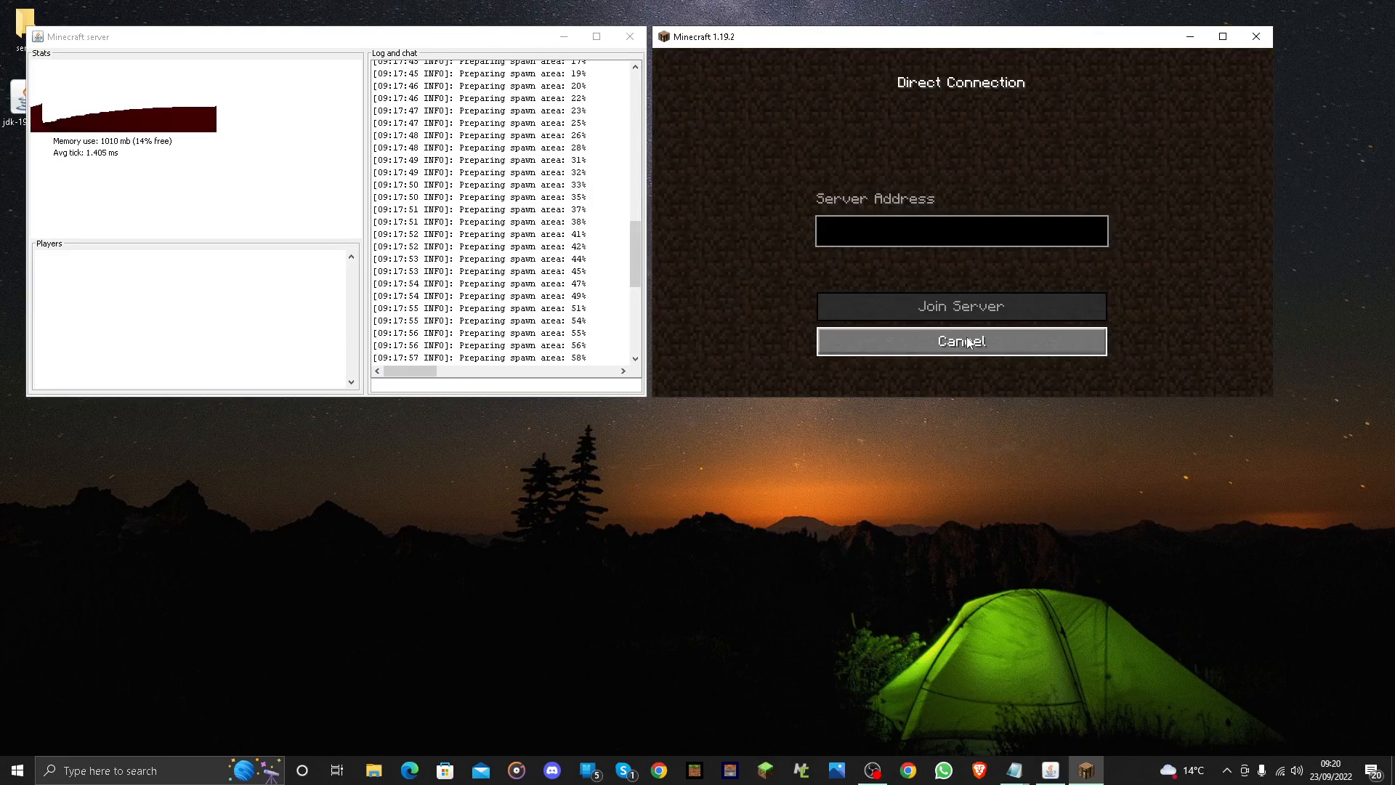
left_click(912, 241)
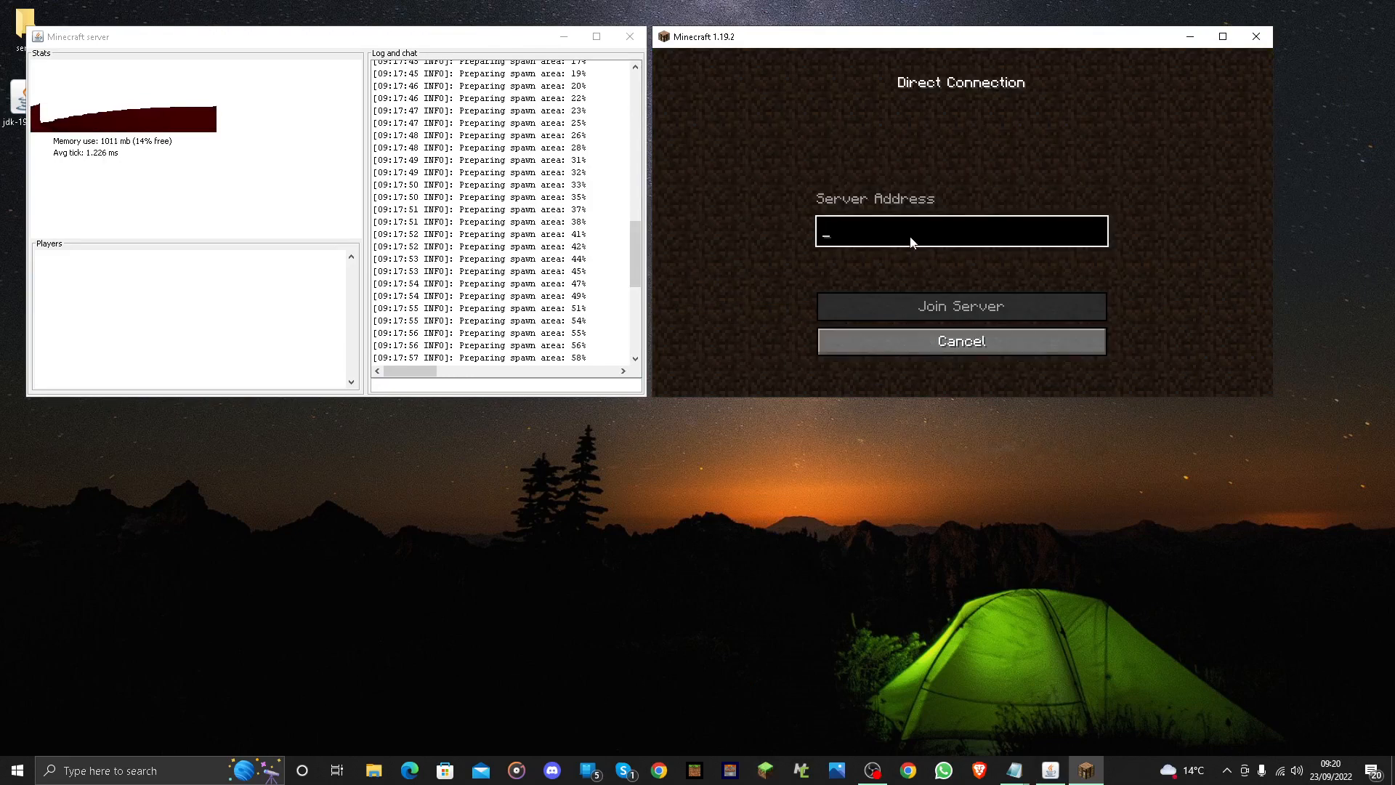
type("loca")
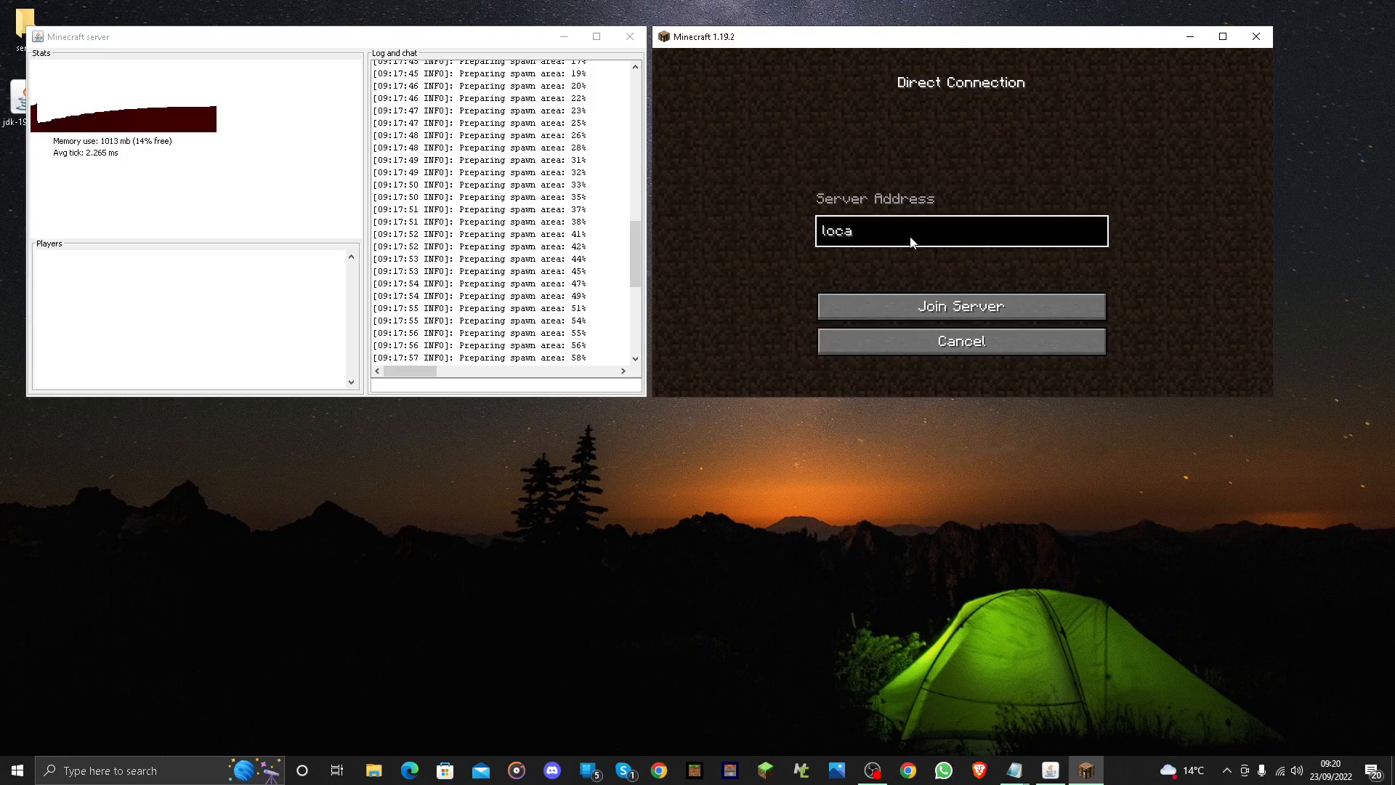
type("lhost")
key("Return")
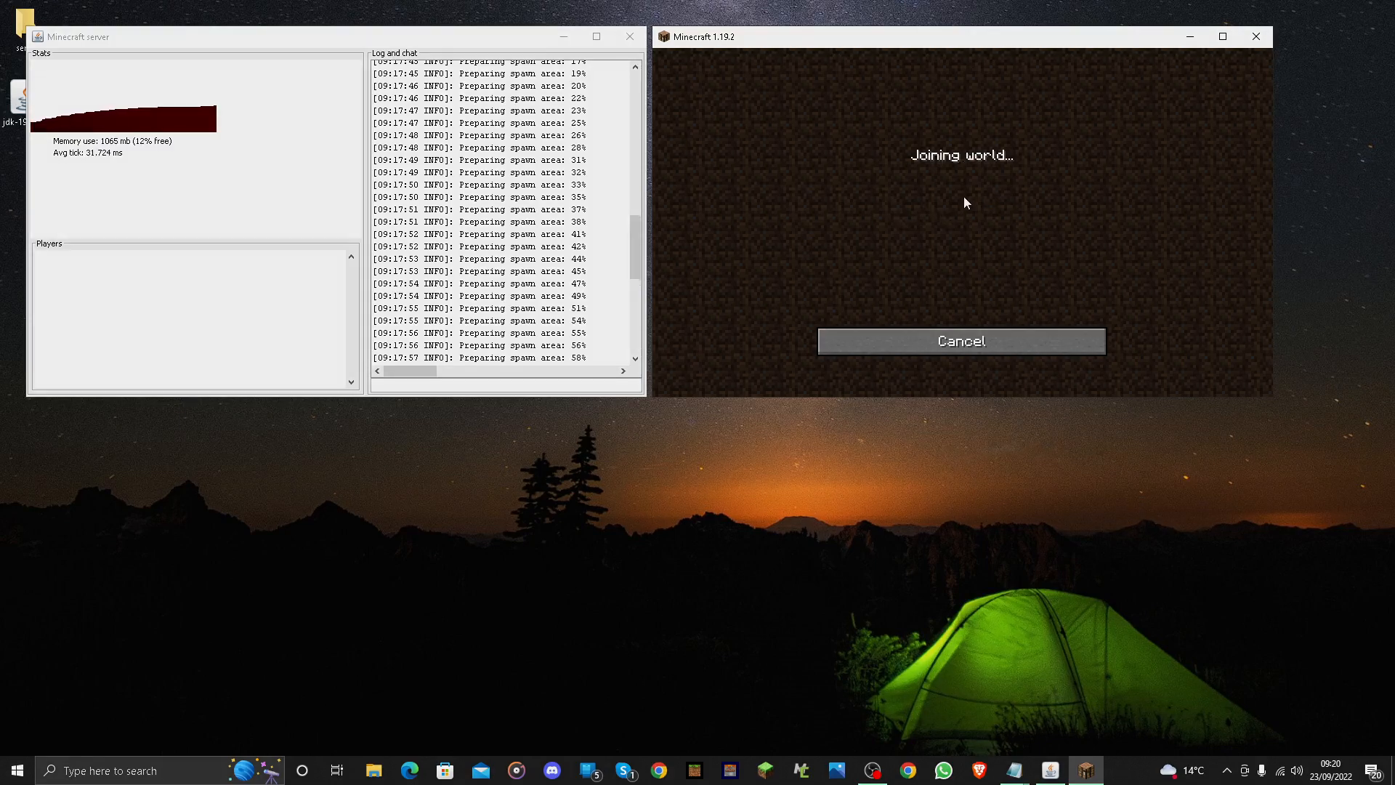
key("F11")
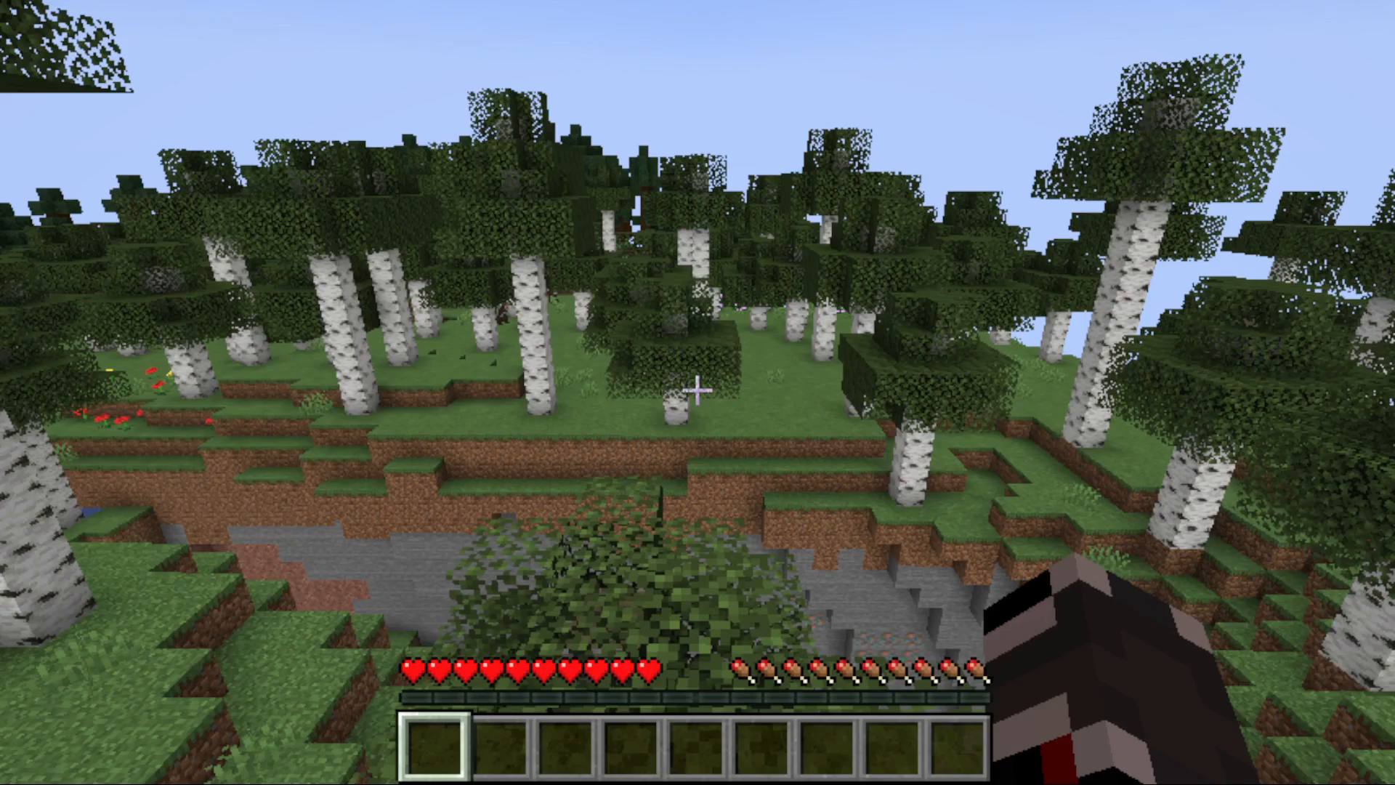
- Disconnect from the server and quit Minecraft
key("Escape")
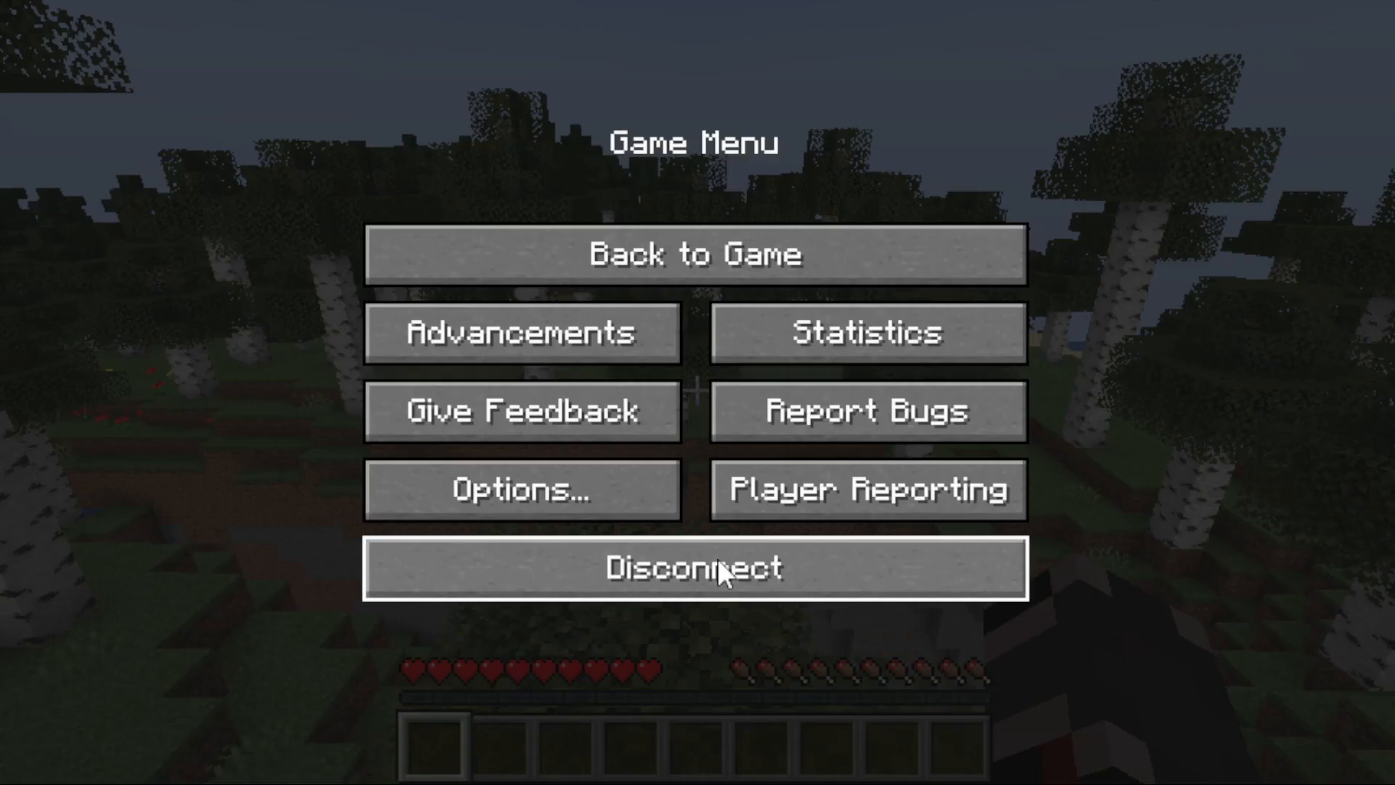
left_click(717, 558)
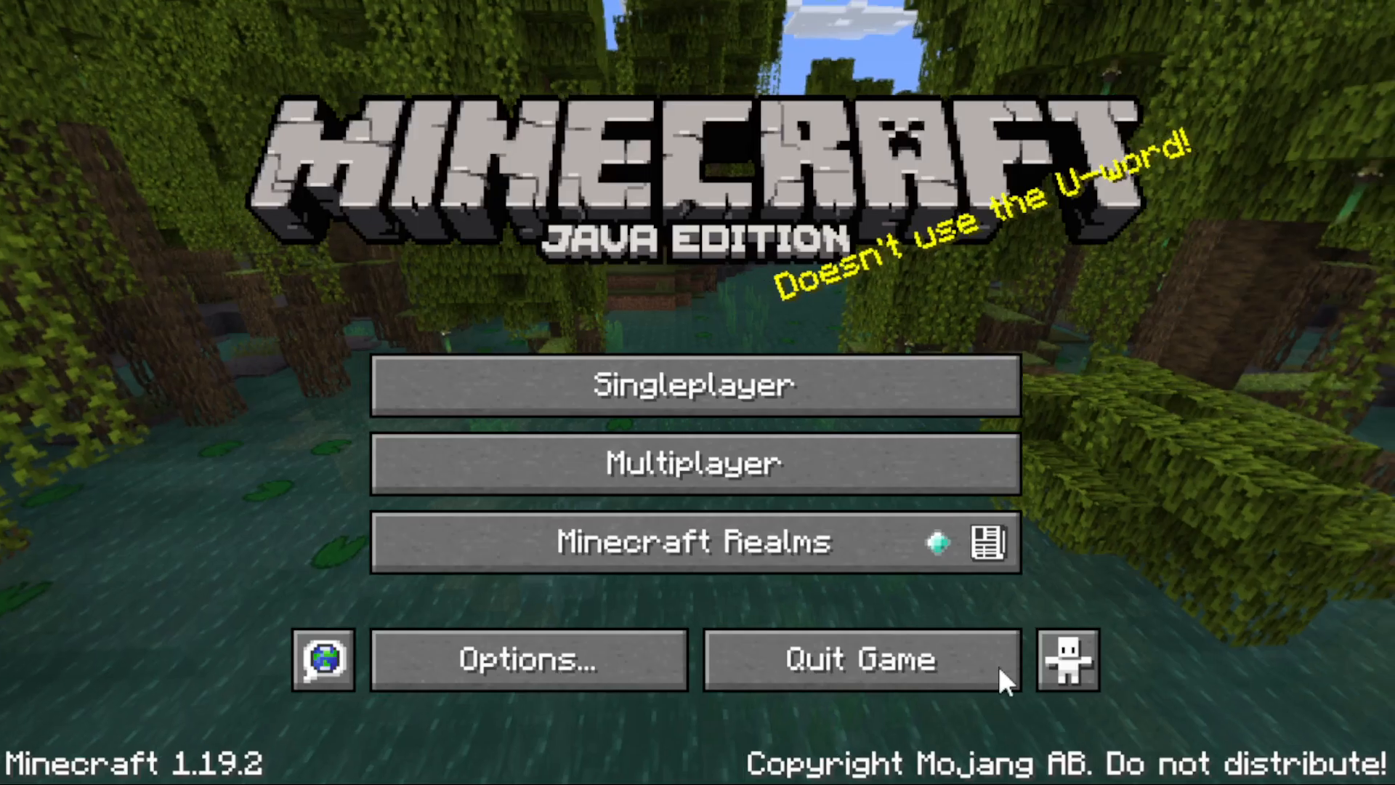
left_click(998, 666)
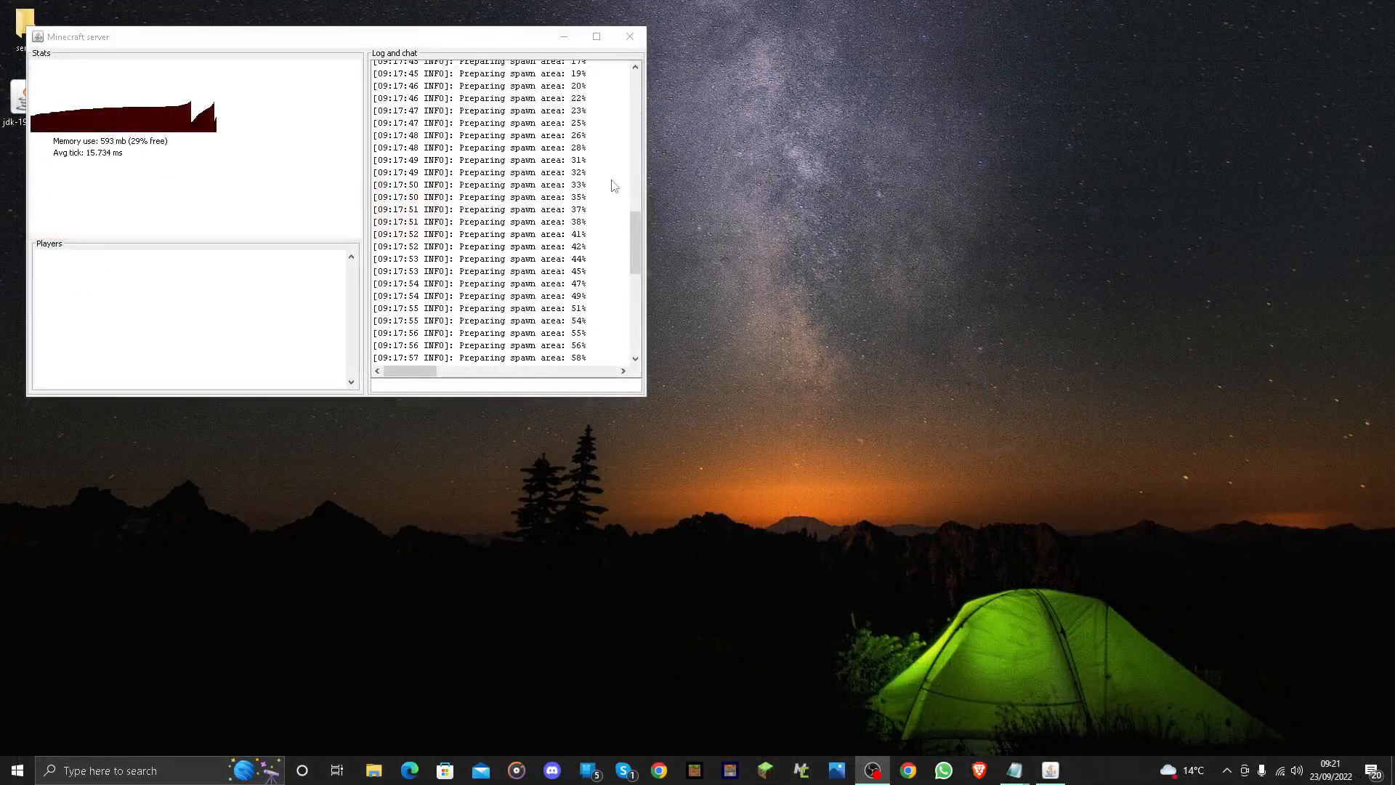
- Examine the player's join and leave entries in the enlarged server log, and restore the window to its smaller size
left_click(588, 40)
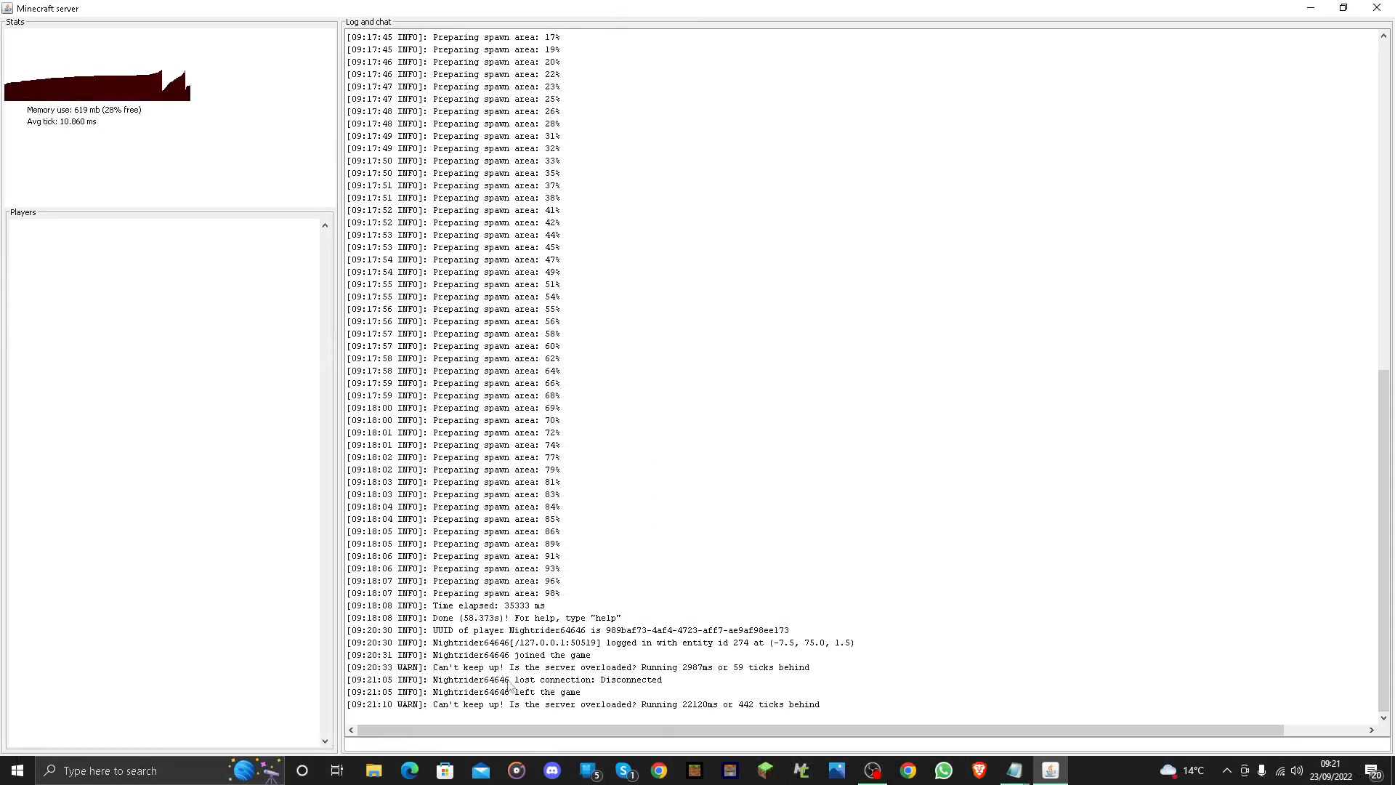
left_click_drag(511, 629, 586, 633)
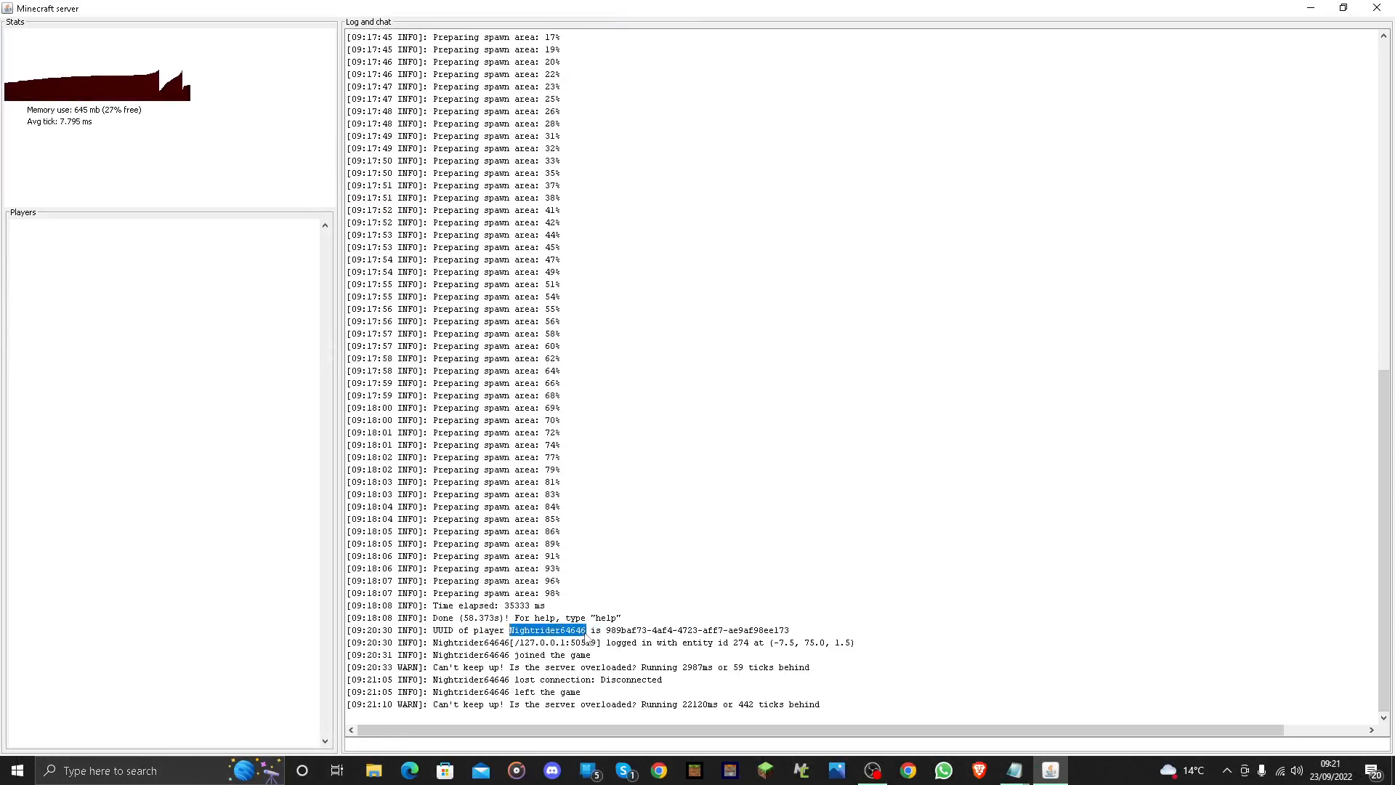
left_click_drag(453, 656, 606, 663)
left_click_drag(558, 706, 567, 127)
left_click(794, 403)
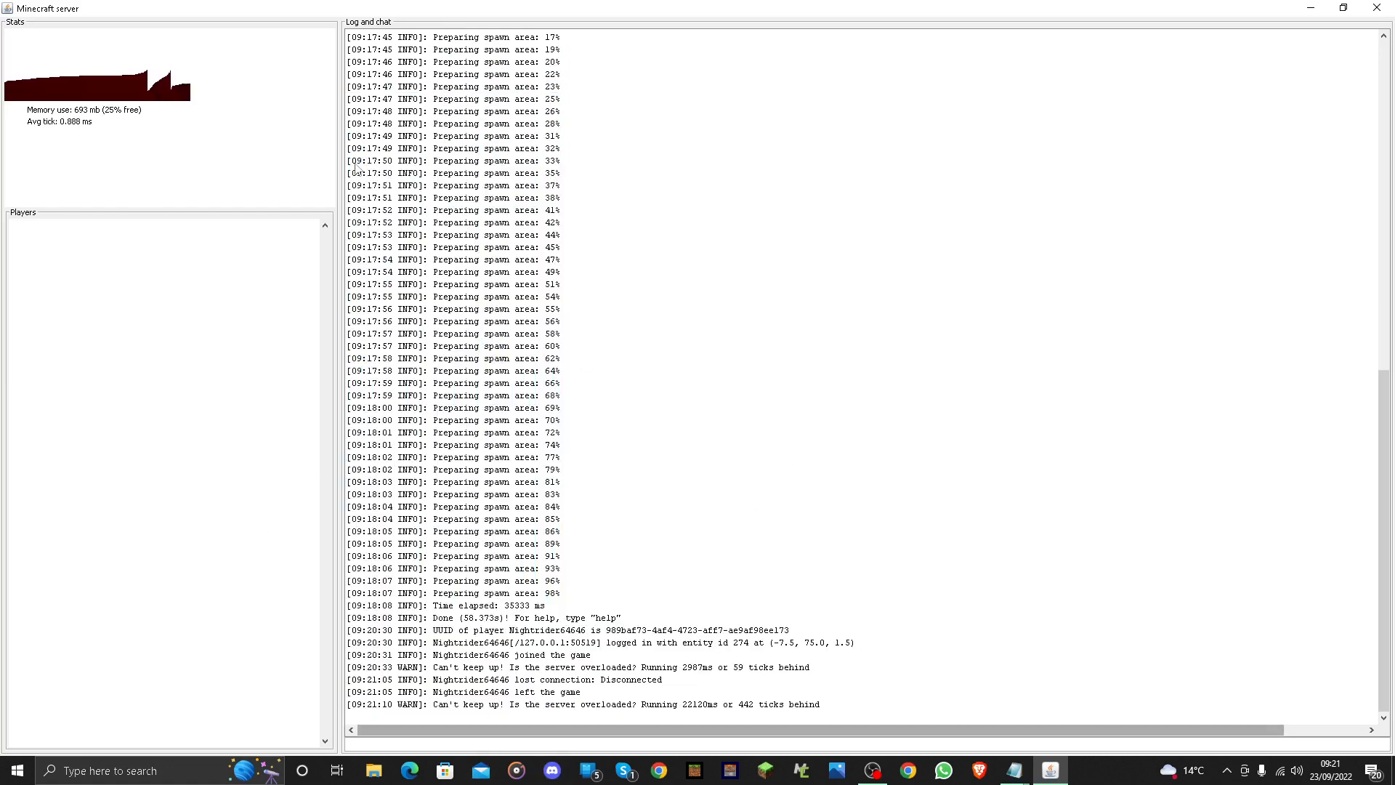
left_click(1344, 8)
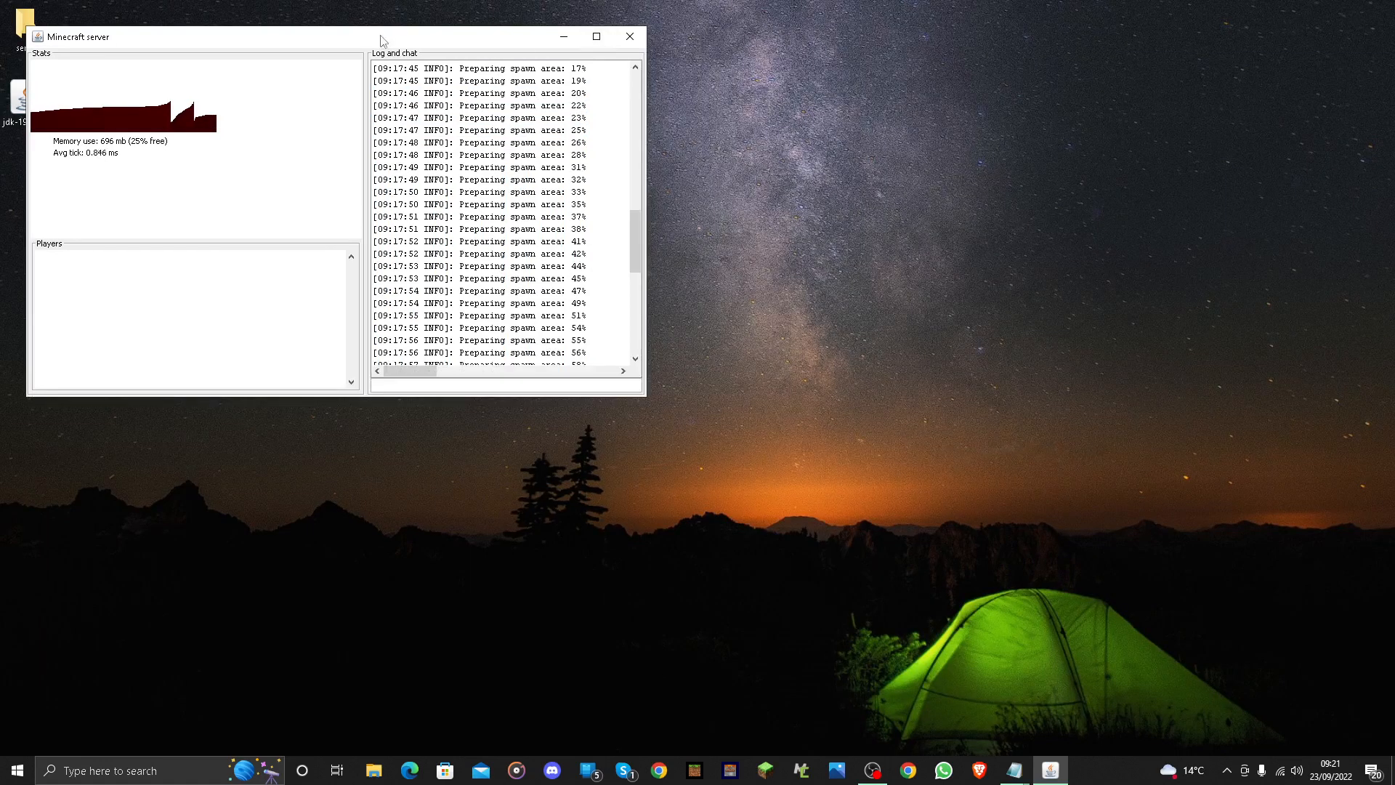
- Reposition the server window, view the end of the log, and shut the server down with the console command stop
left_click_drag(384, 37, 1099, 42)
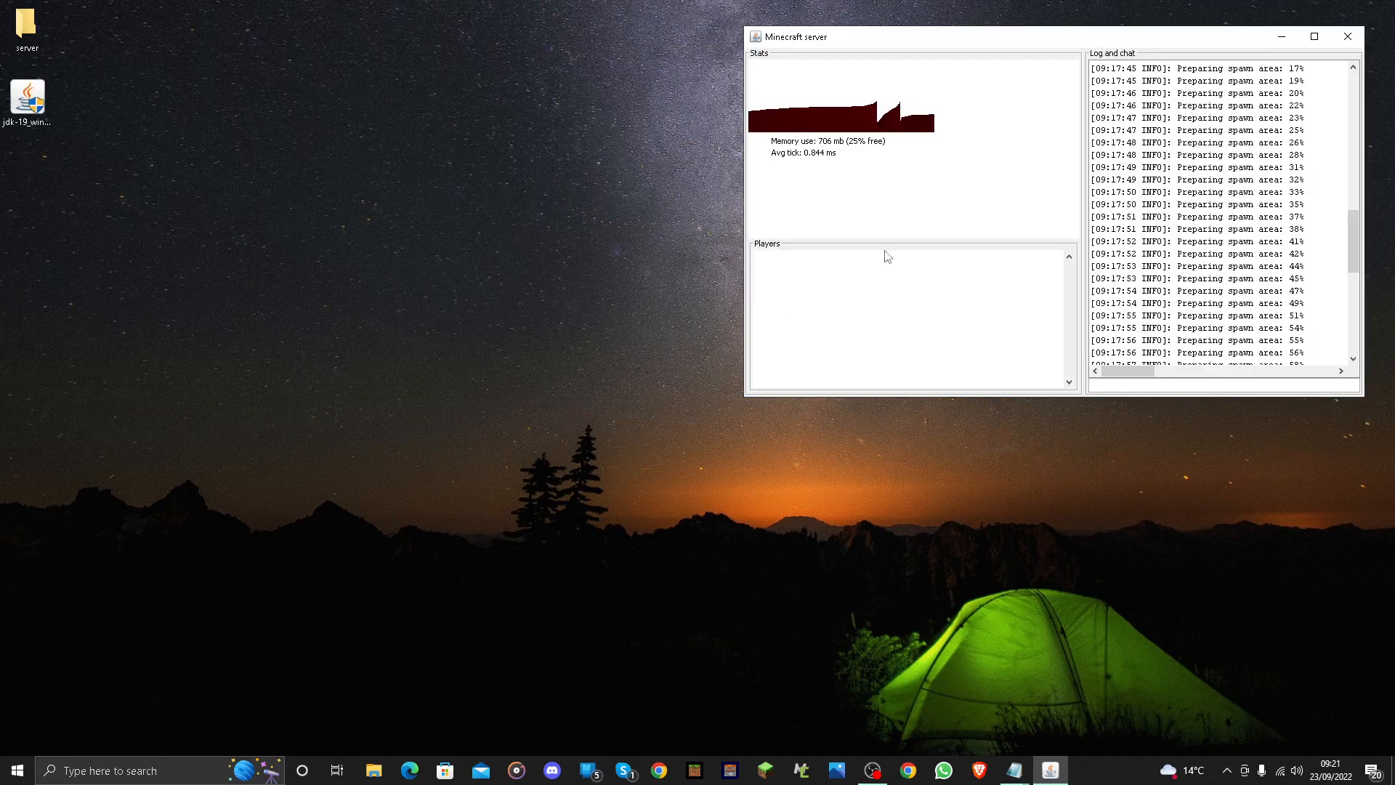
left_click_drag(931, 38, 330, 78)
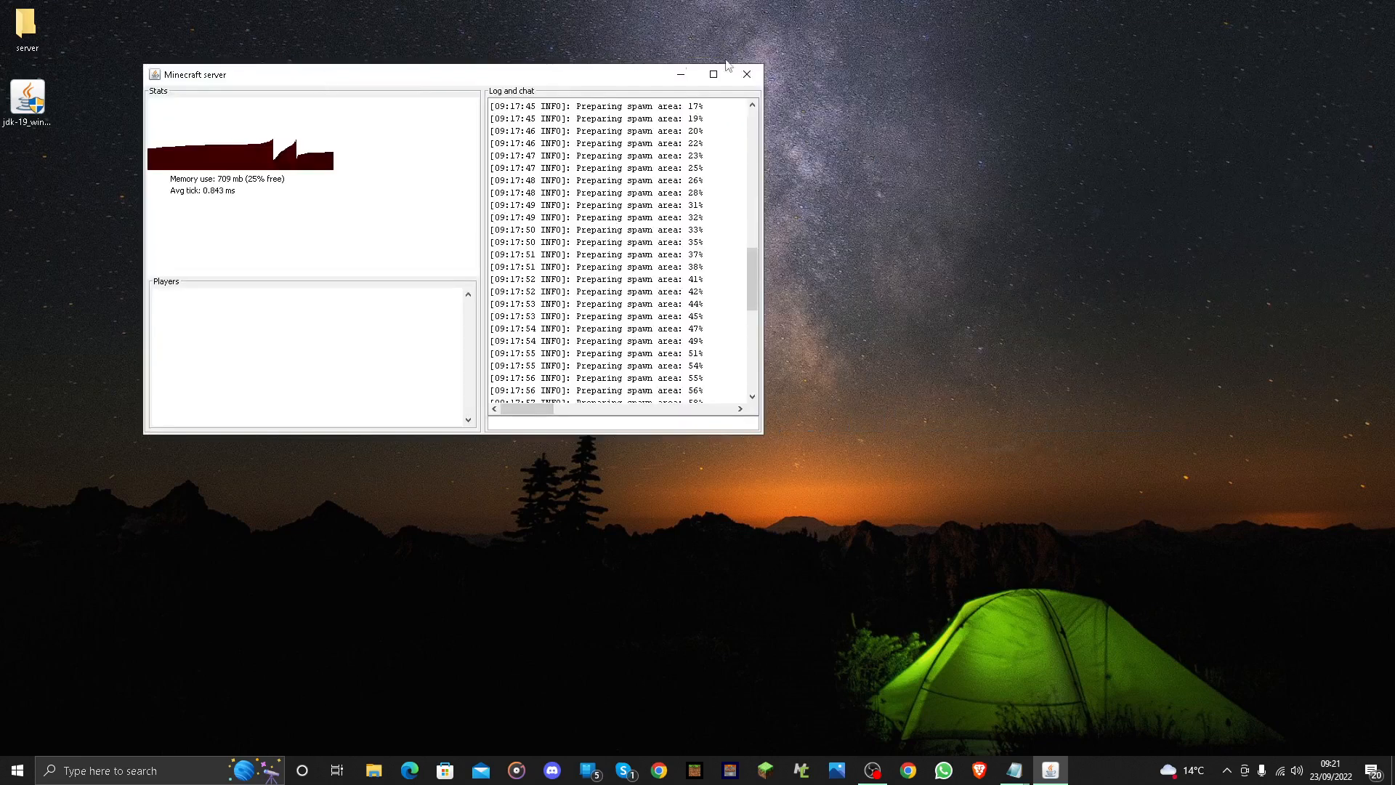
scroll(649, 317, "down", 8)
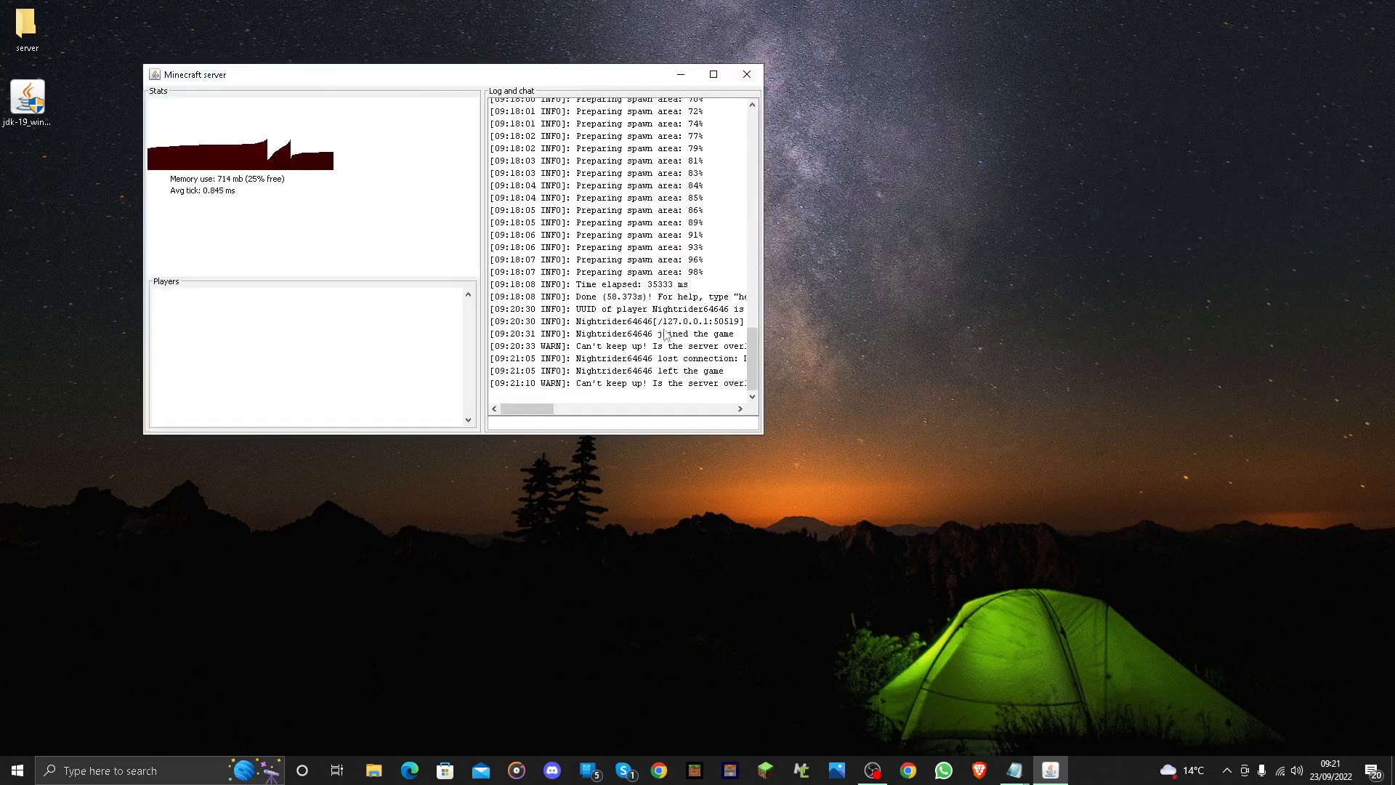
left_click_drag(442, 79, 456, 51)
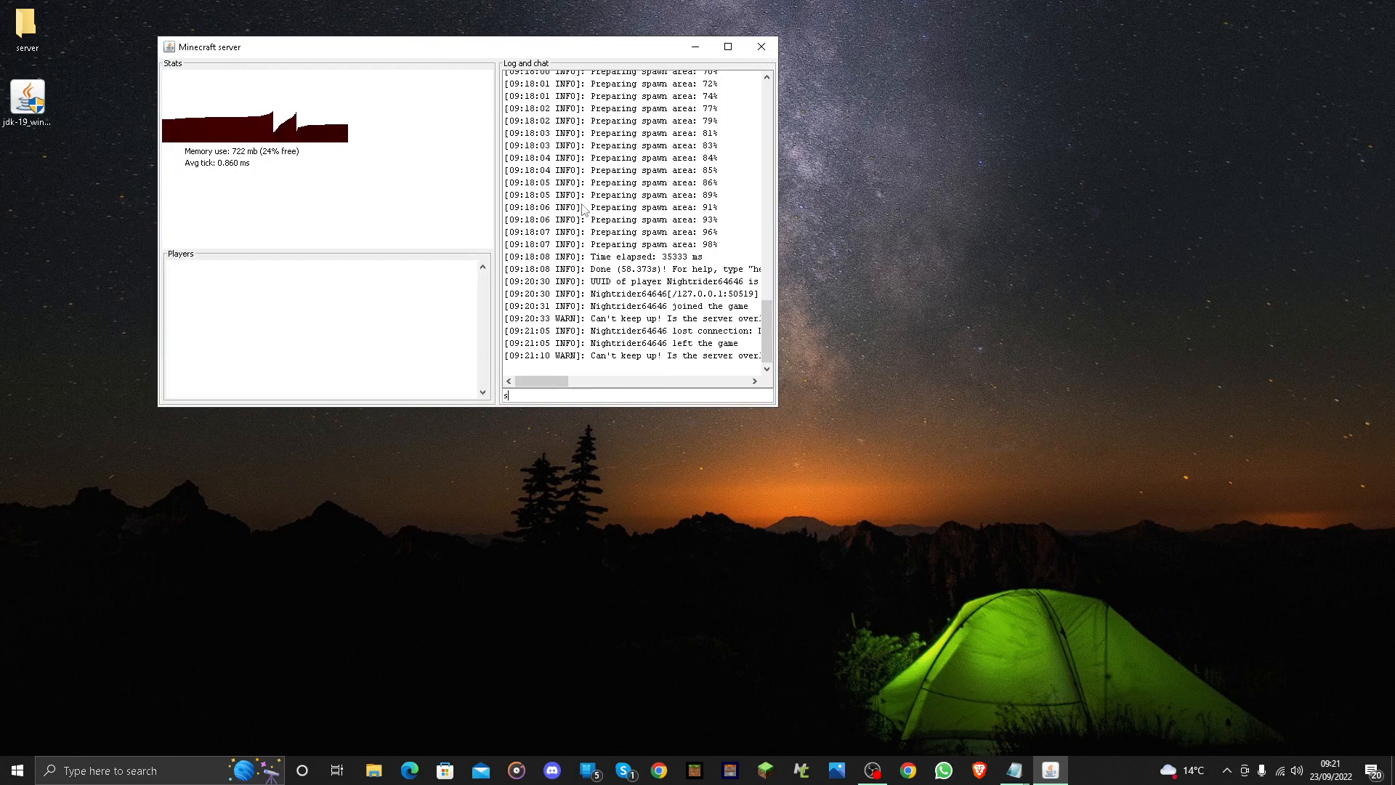
type("top")
key("Return")
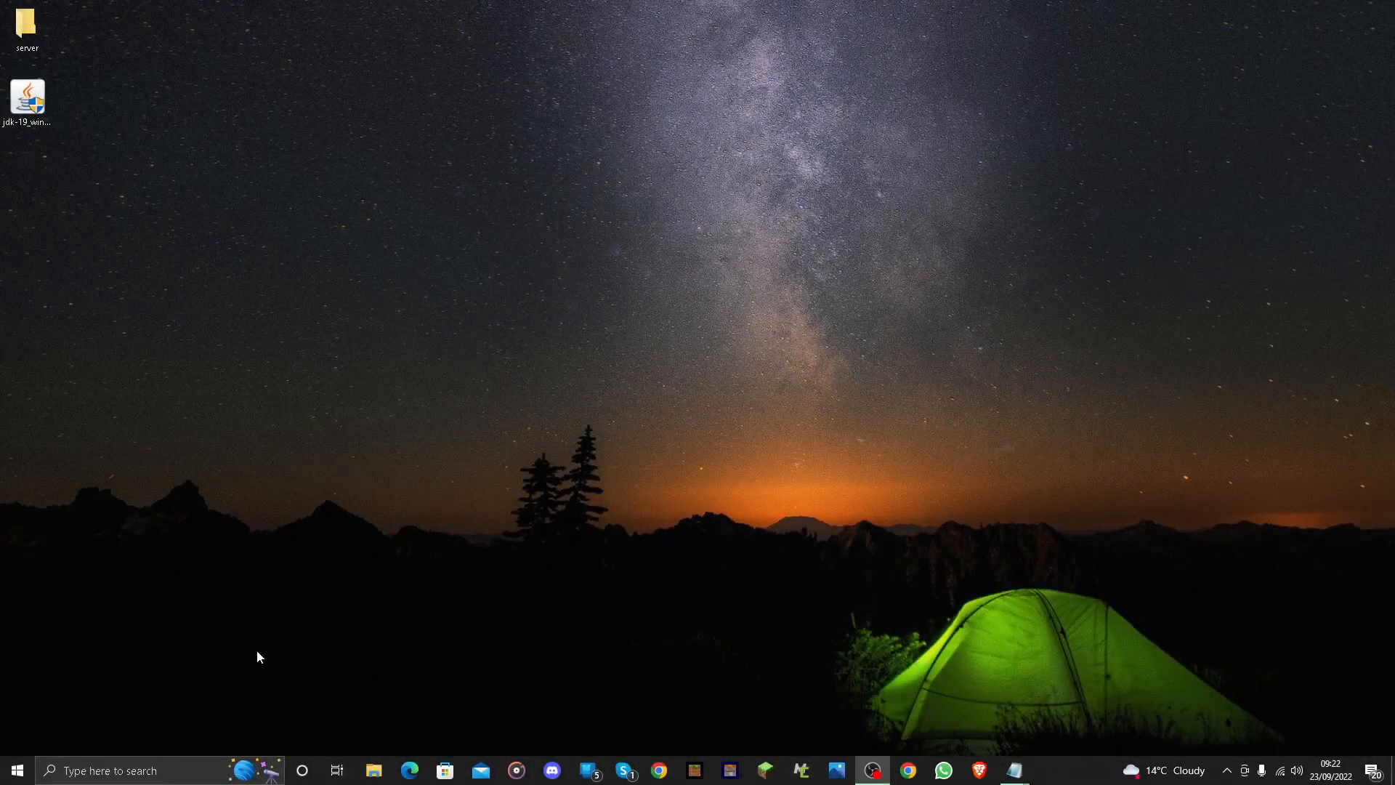
- Open Command Prompt and run ipconfig to list the computer's network addresses
left_click(174, 767)
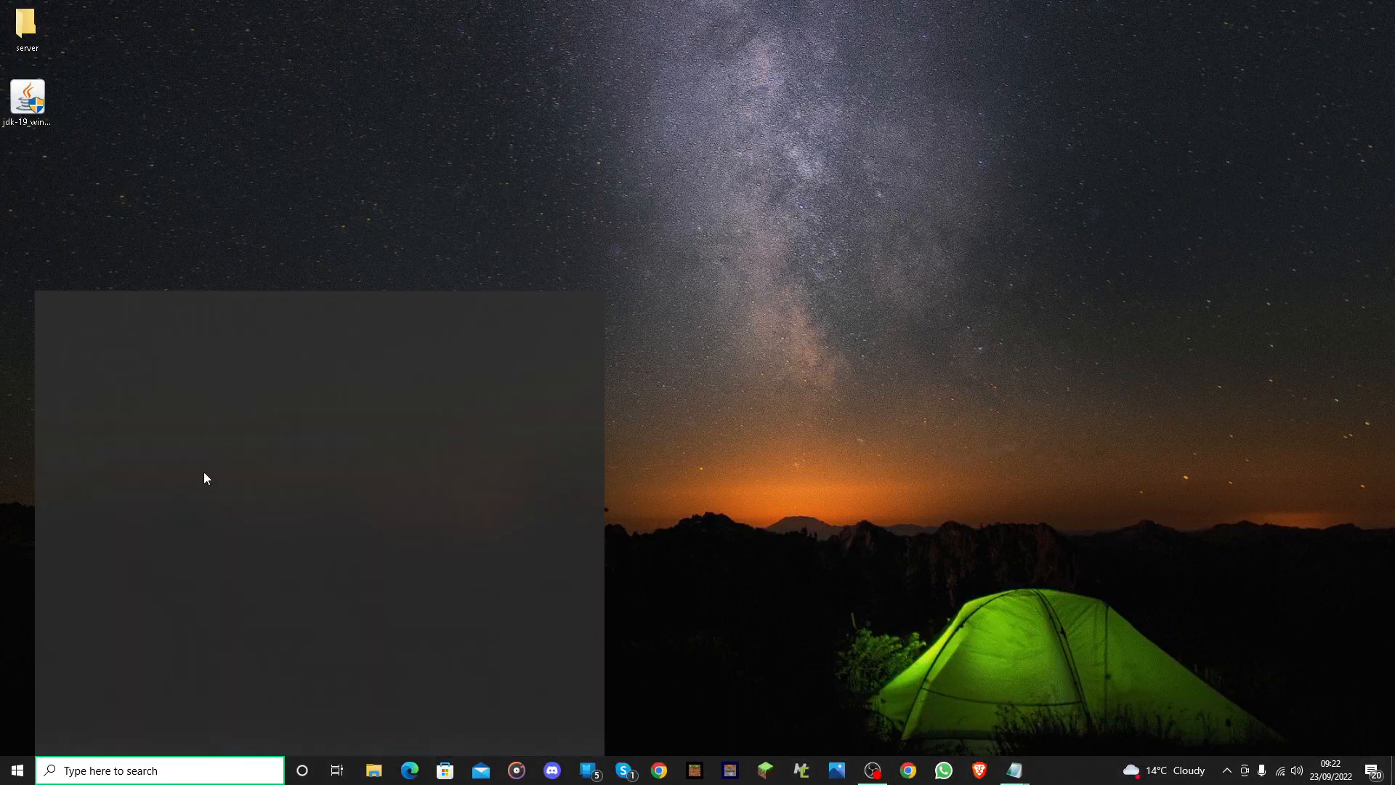
type("cmd")
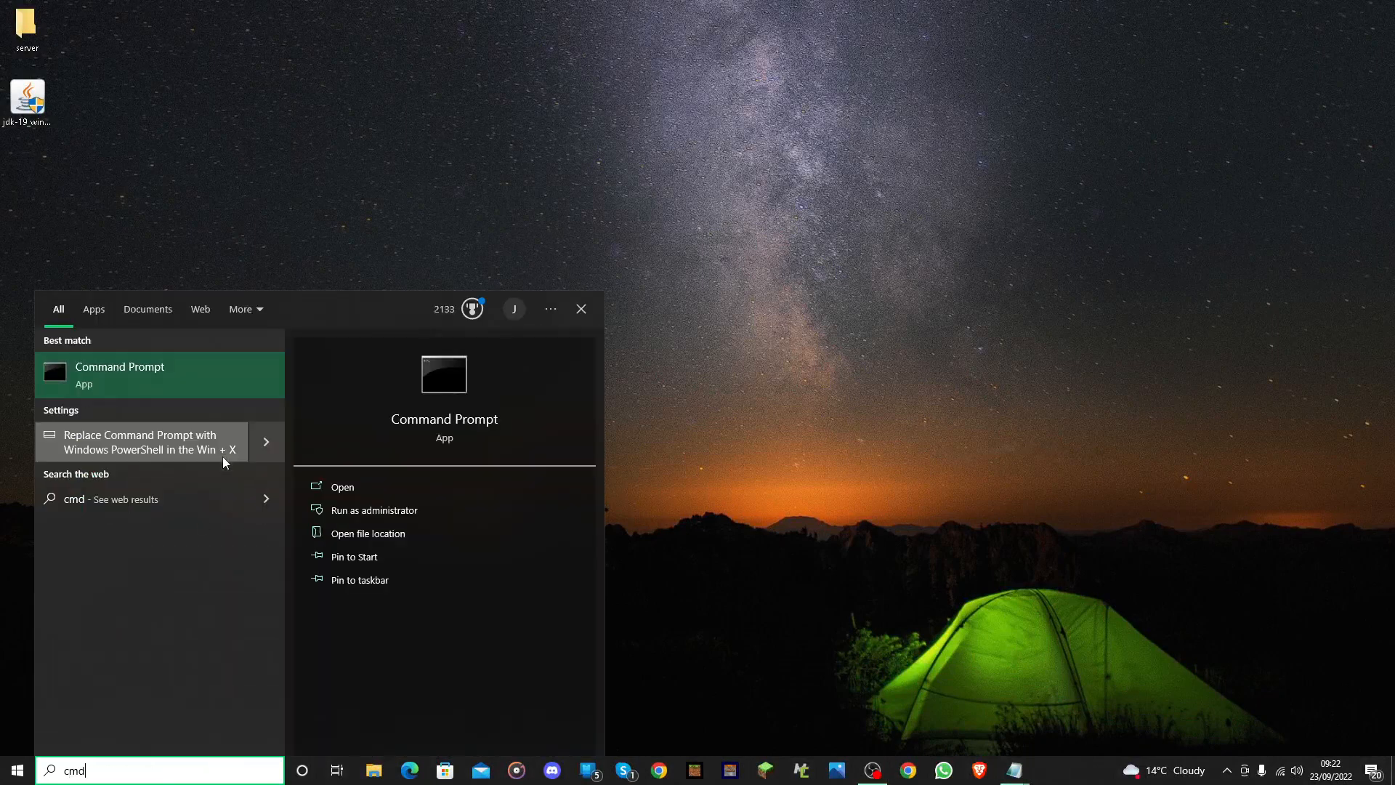
left_click(196, 377)
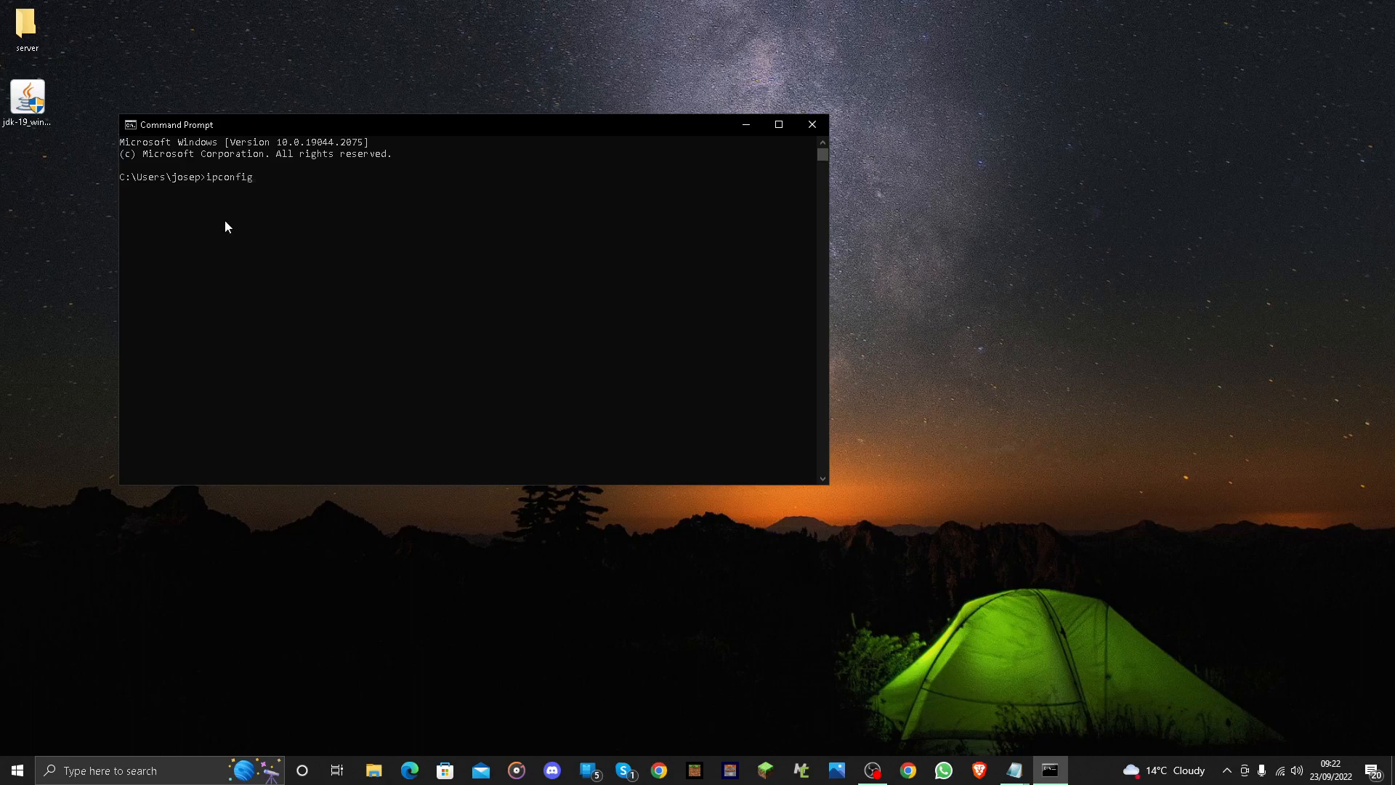
type("ipconfig")
key("Return")
- Open Task Manager over the address values, highlight the IPv4 Address line in the ipconfig output, and close both windows
key("ctrl+shift+Escape")
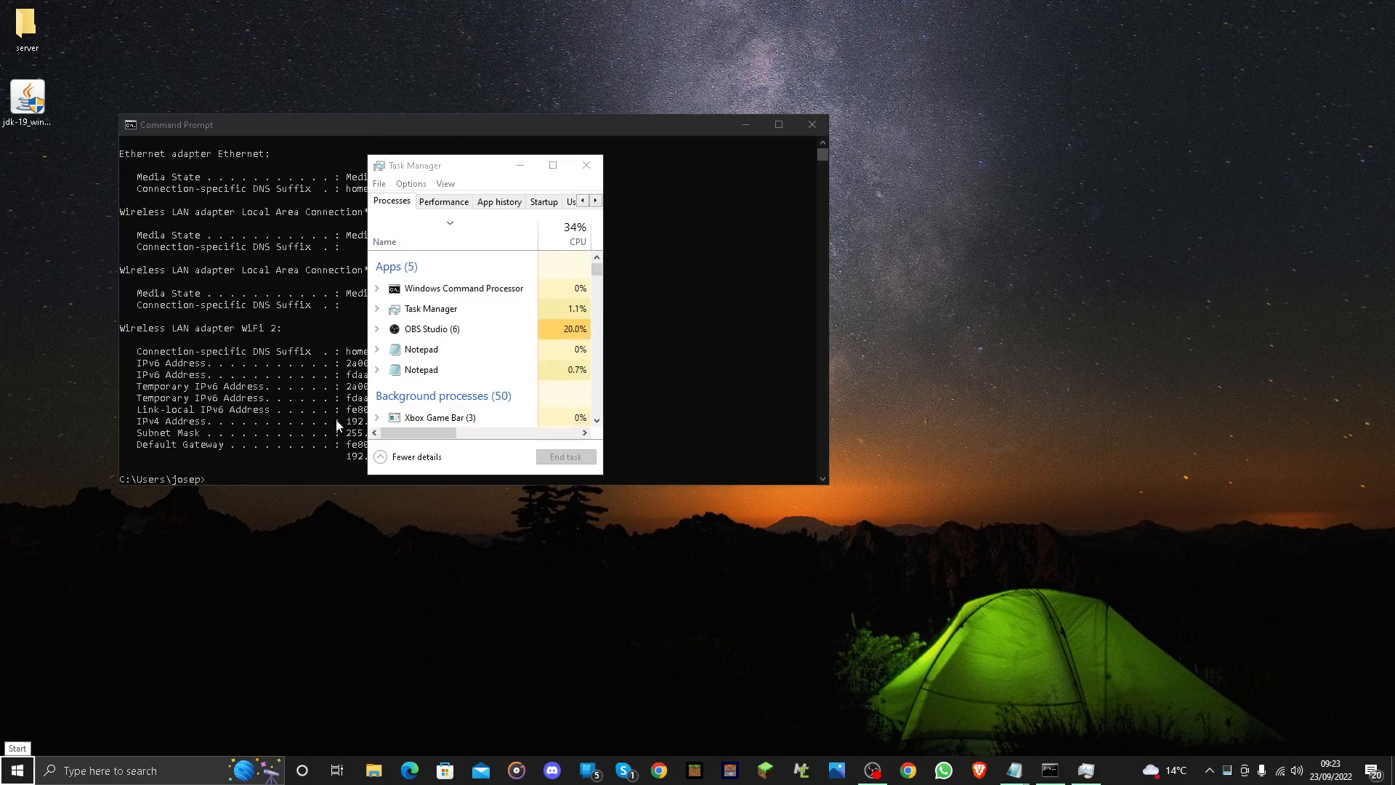
left_click(145, 427)
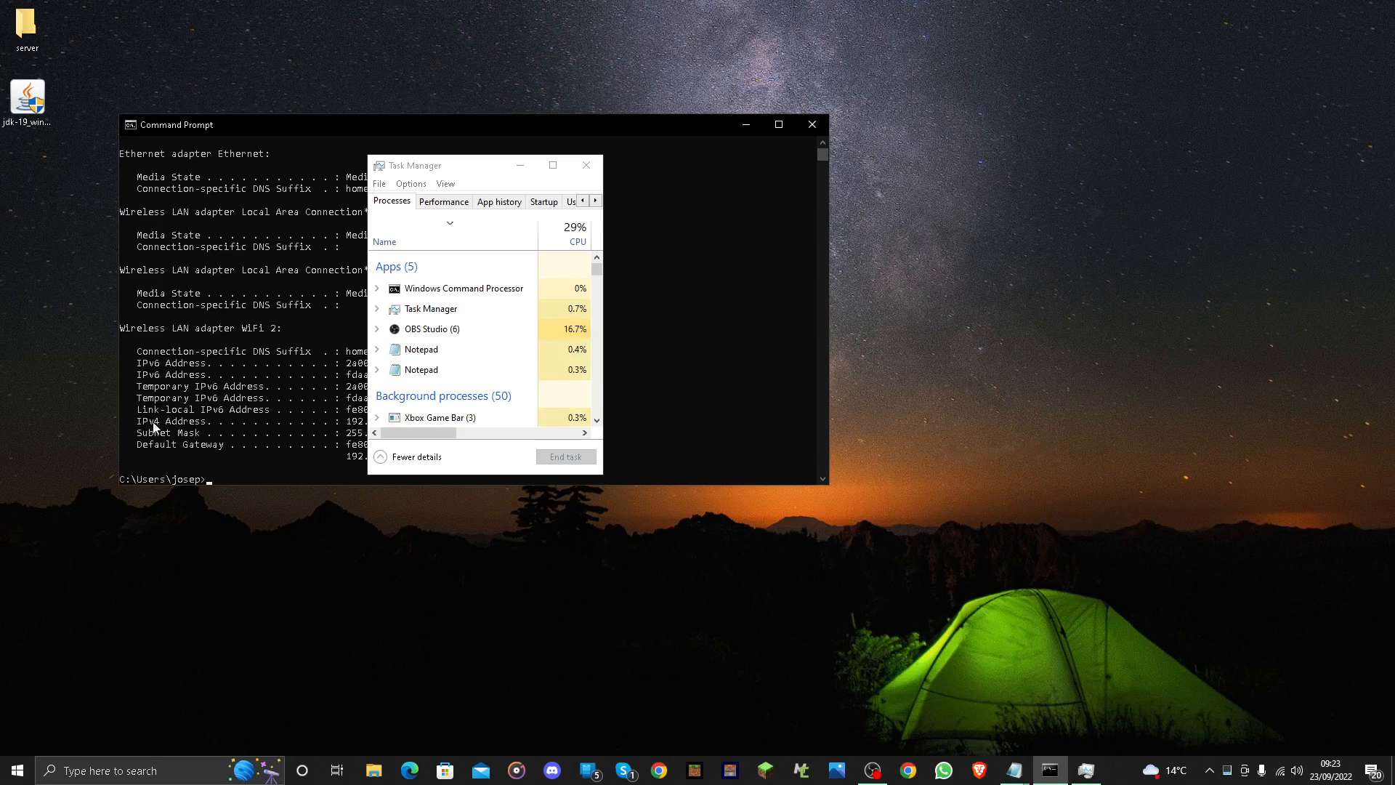
left_click_drag(154, 426, 357, 415)
left_click(312, 568)
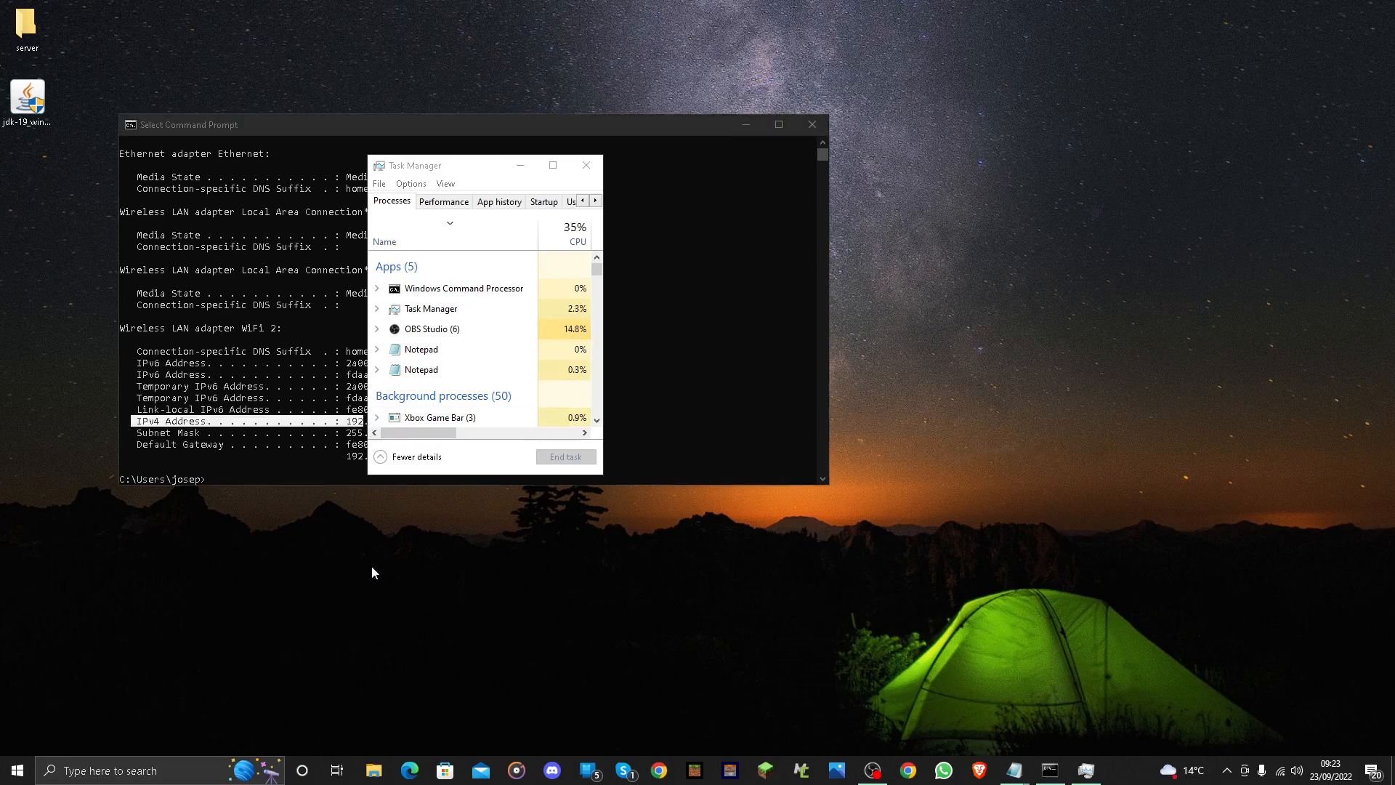
right_click(686, 568)
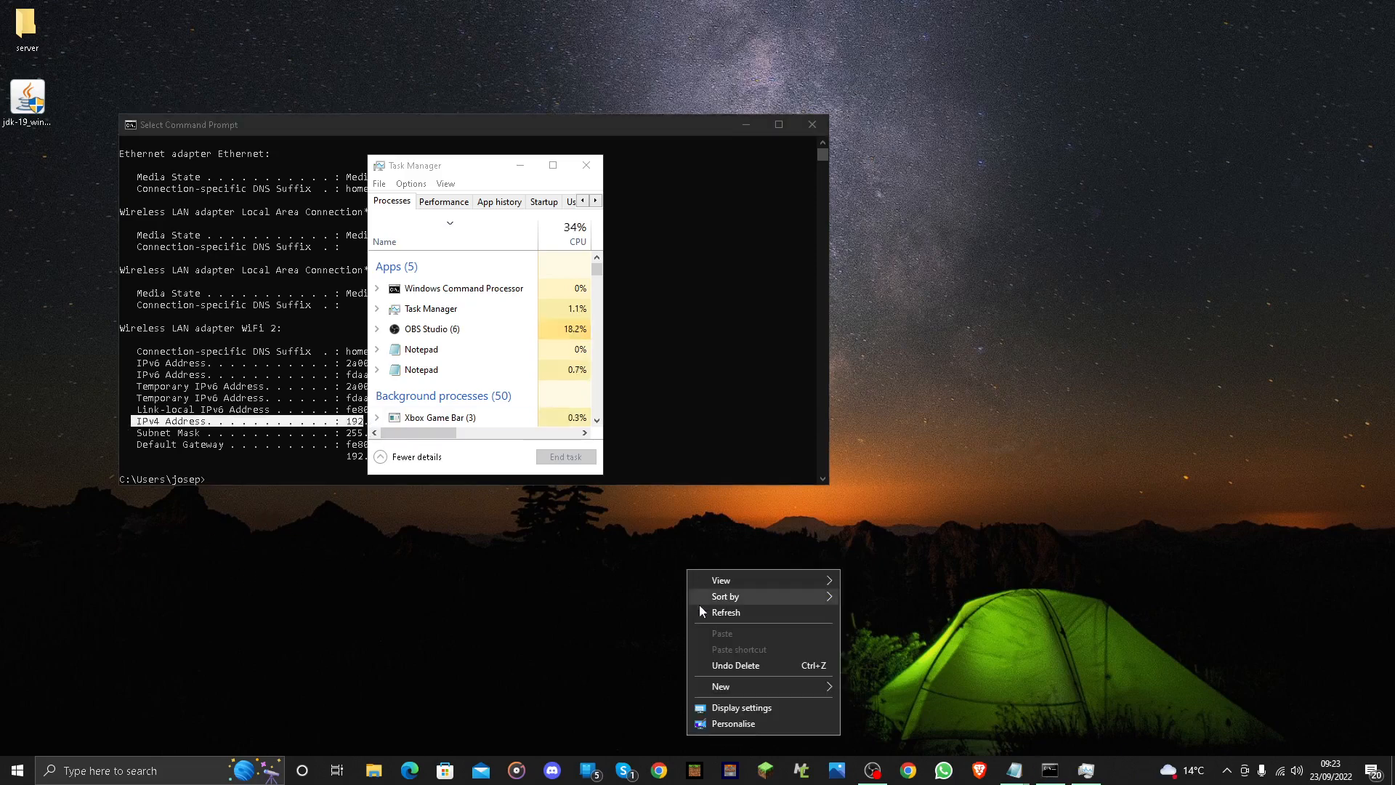
left_click(542, 583)
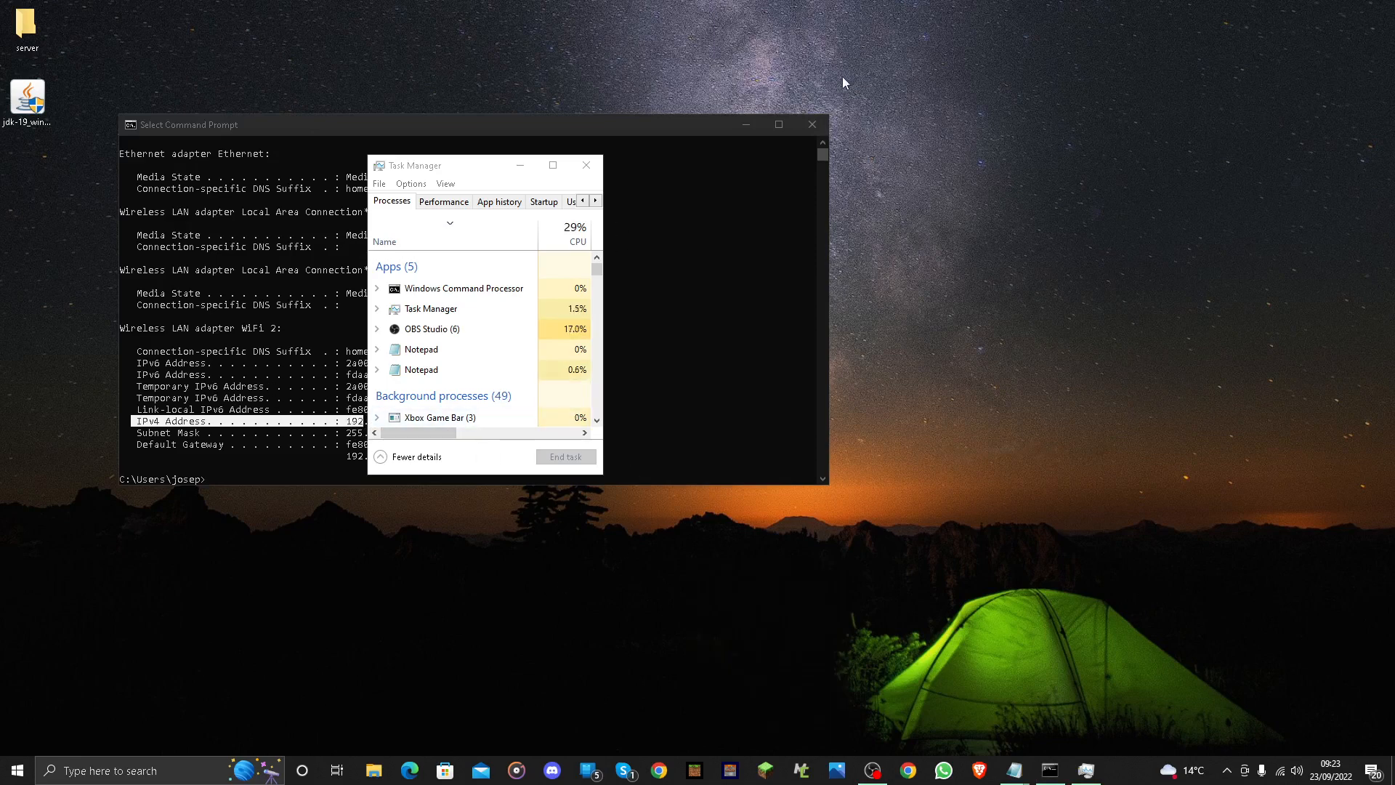
left_click(811, 125)
left_click(597, 168)
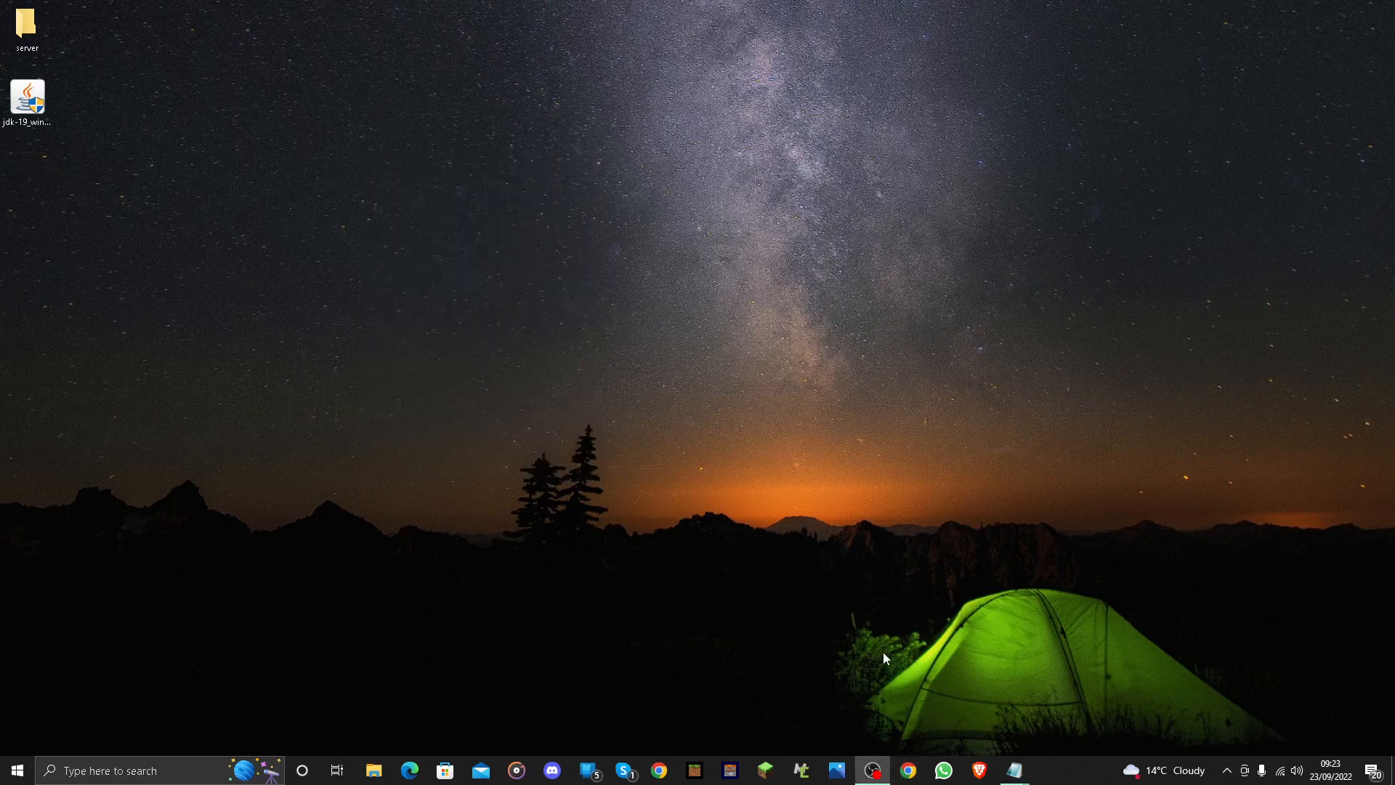
- Switch to the Brave browser and open the router's admin page at 192.168.1.254 in the new tab
left_click(979, 770)
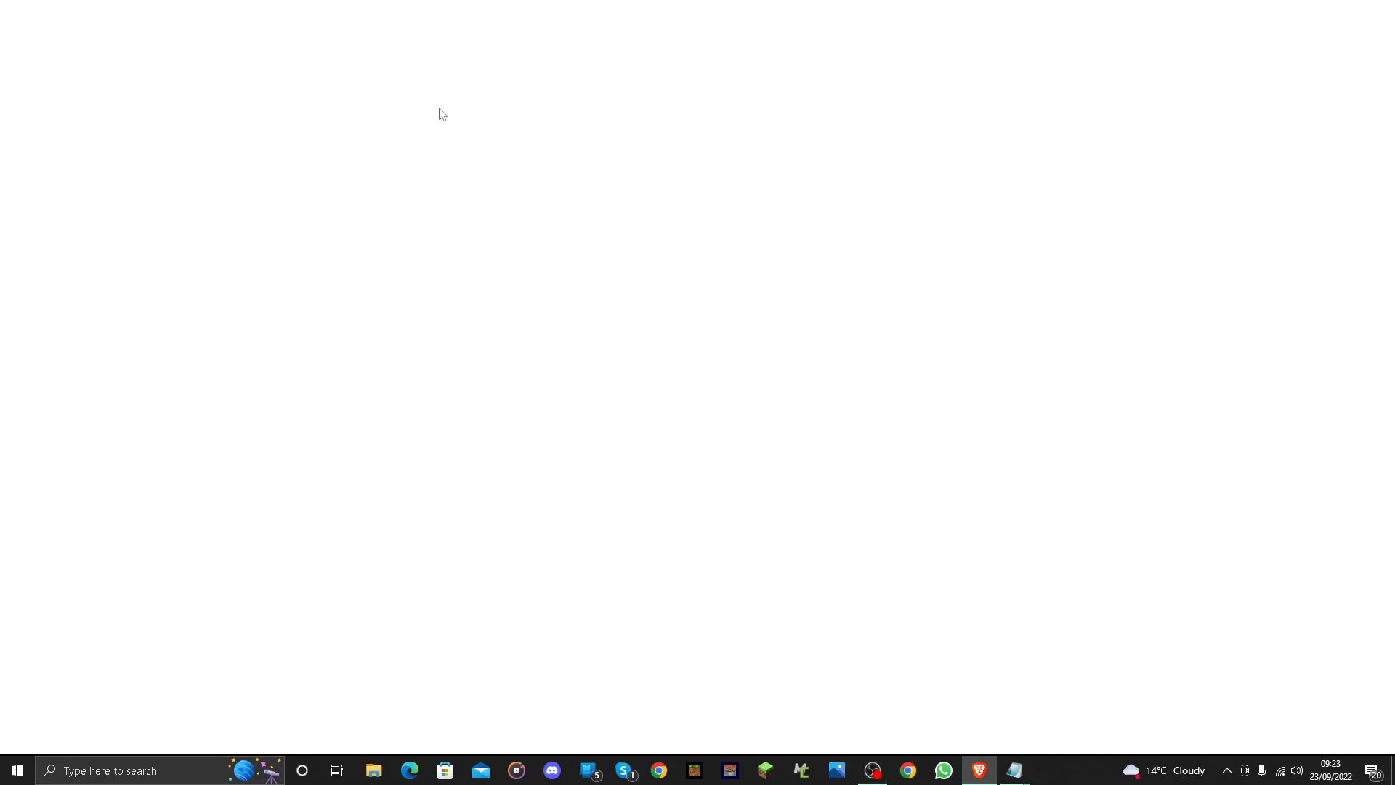
left_click(368, 11)
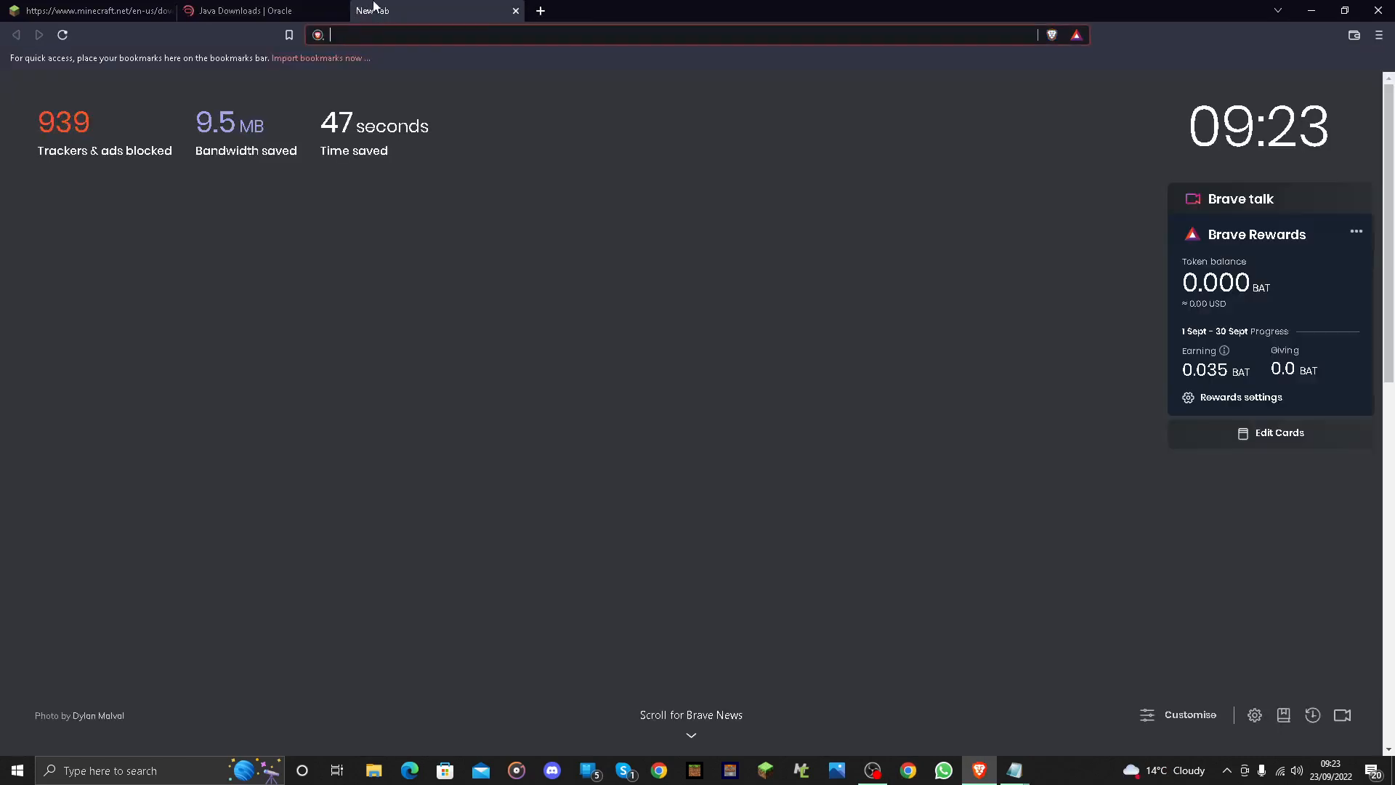
type("192")
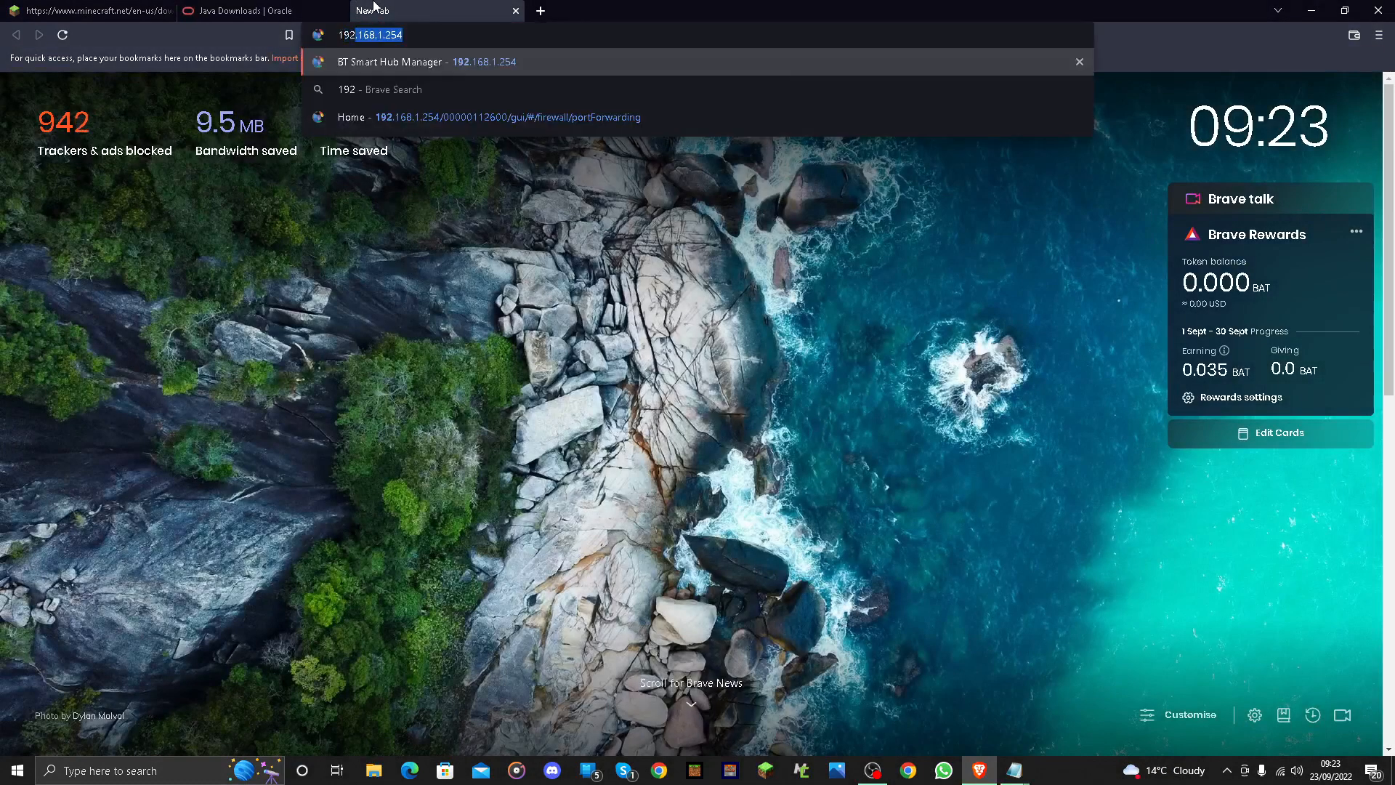
type(".168.1.")
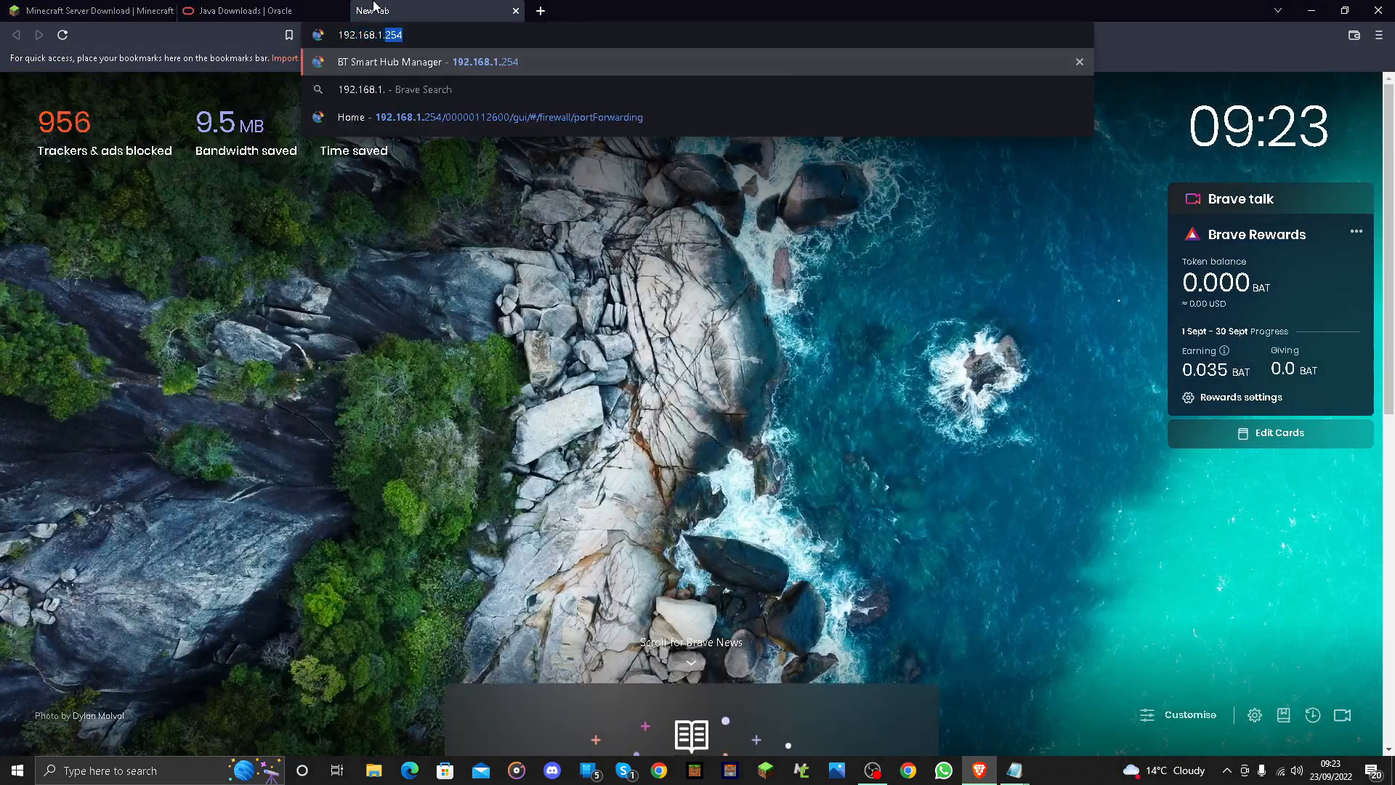
type("254")
key("Return")
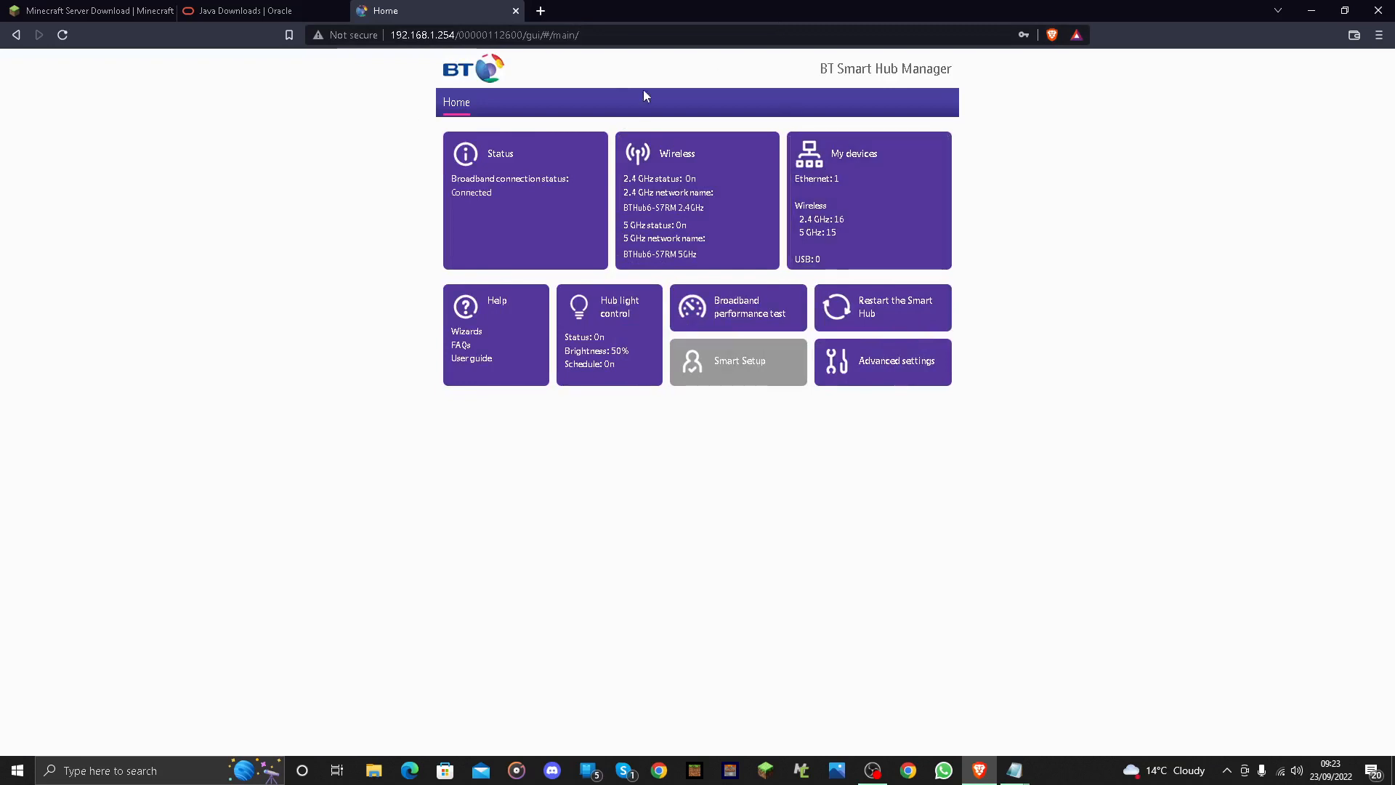
- Open the Firewall page in the hub's advanced settings, enter the admin password, and dismiss the browser notification
left_click(878, 366)
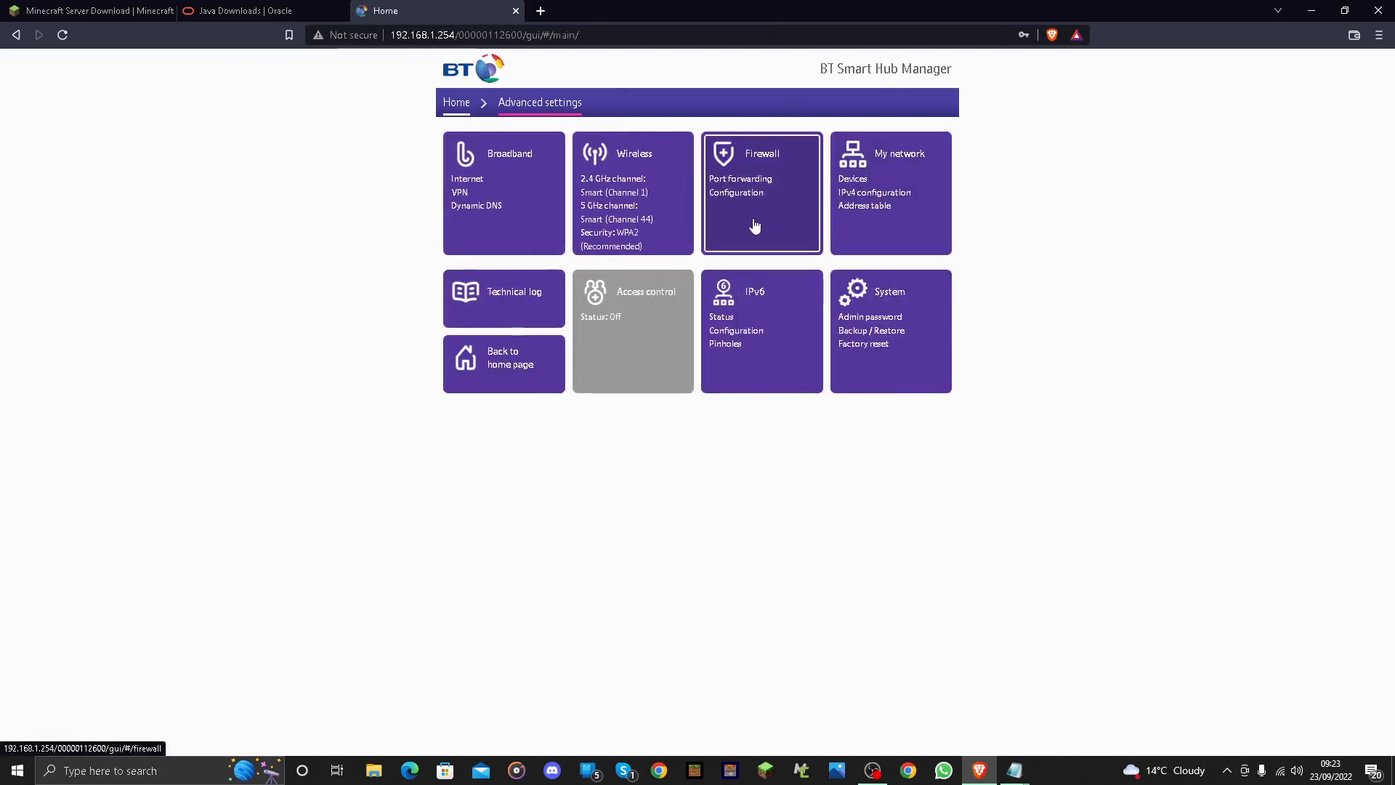
left_click(778, 196)
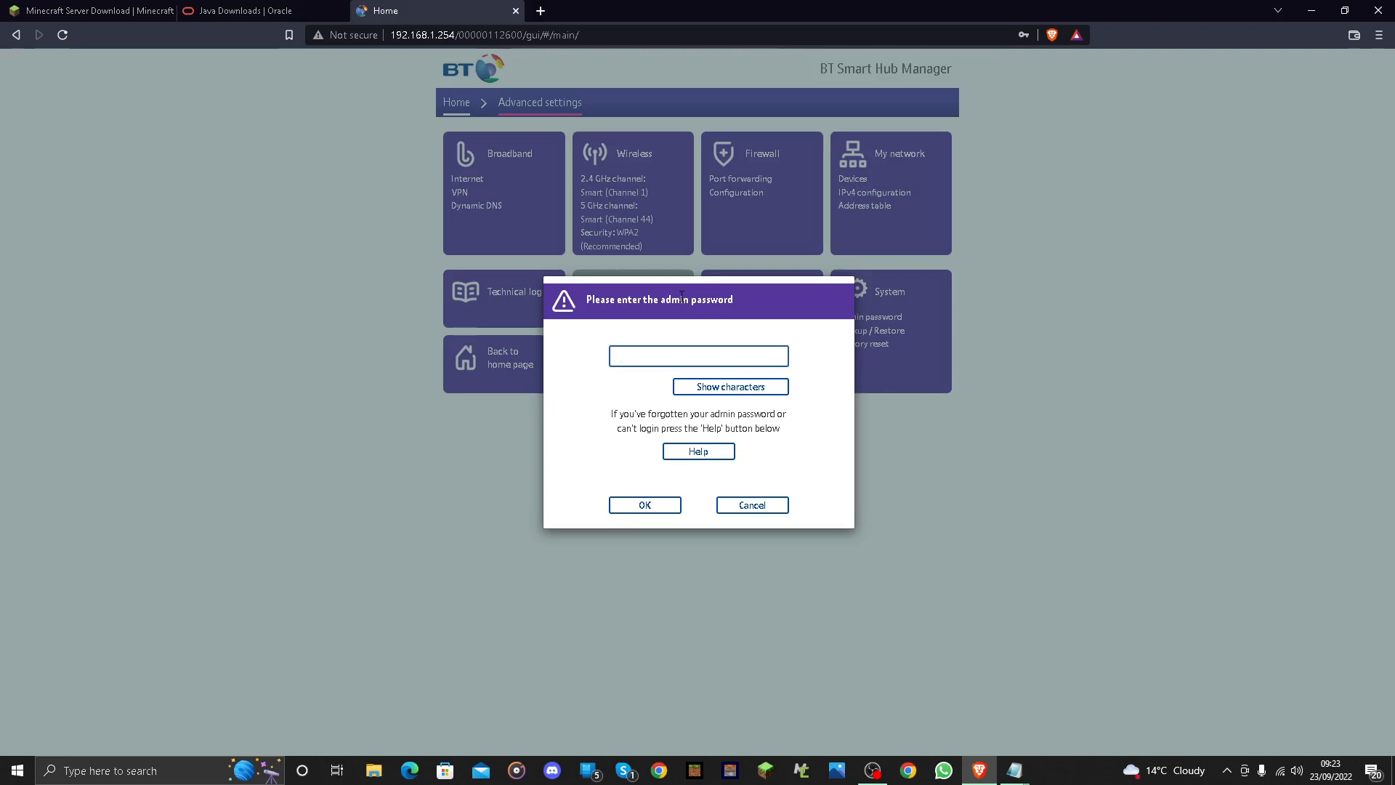
type("*")
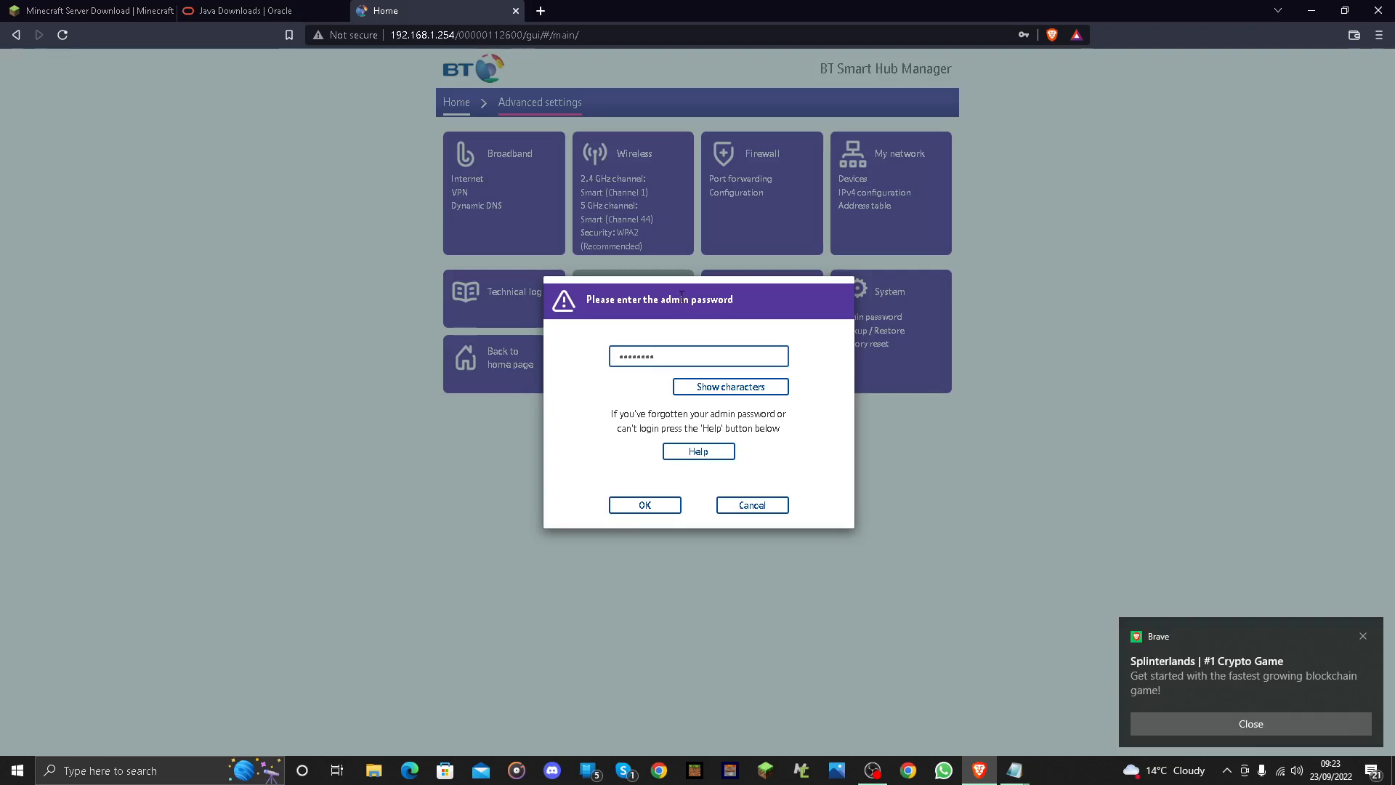
key("Return")
left_click(1362, 635)
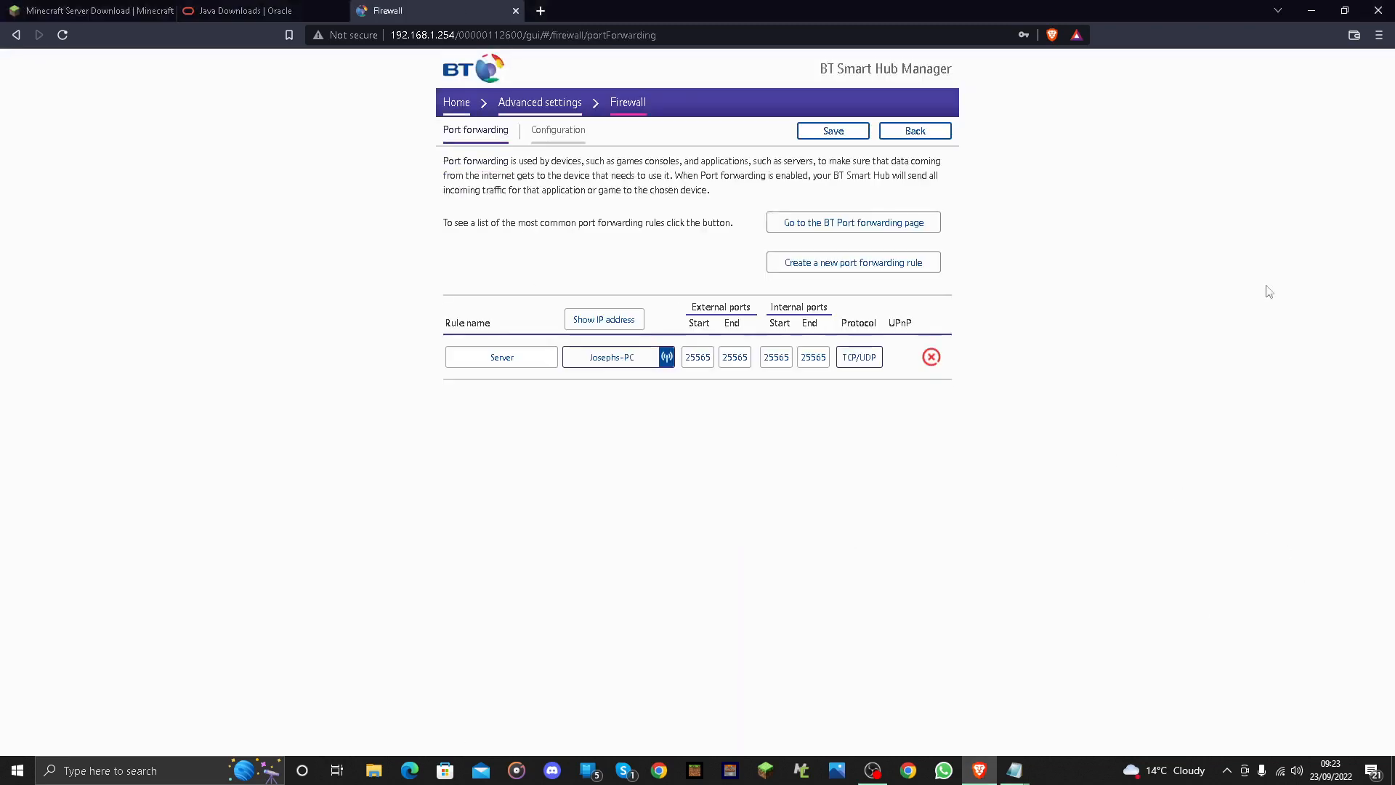
- Delete the existing port forwarding rule and start a new one named server, assigned to the computer hosting the server
left_click(930, 356)
left_click(662, 461)
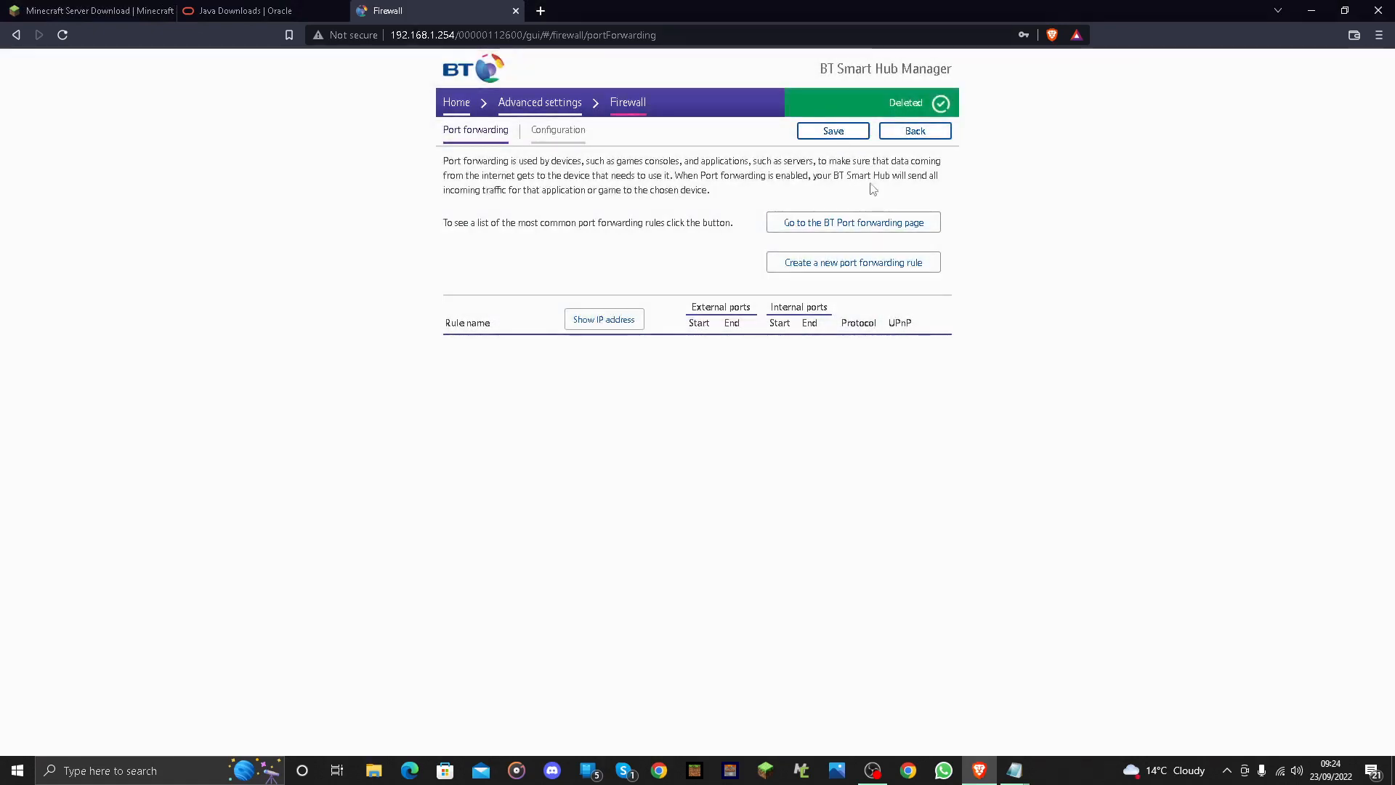
left_click(859, 269)
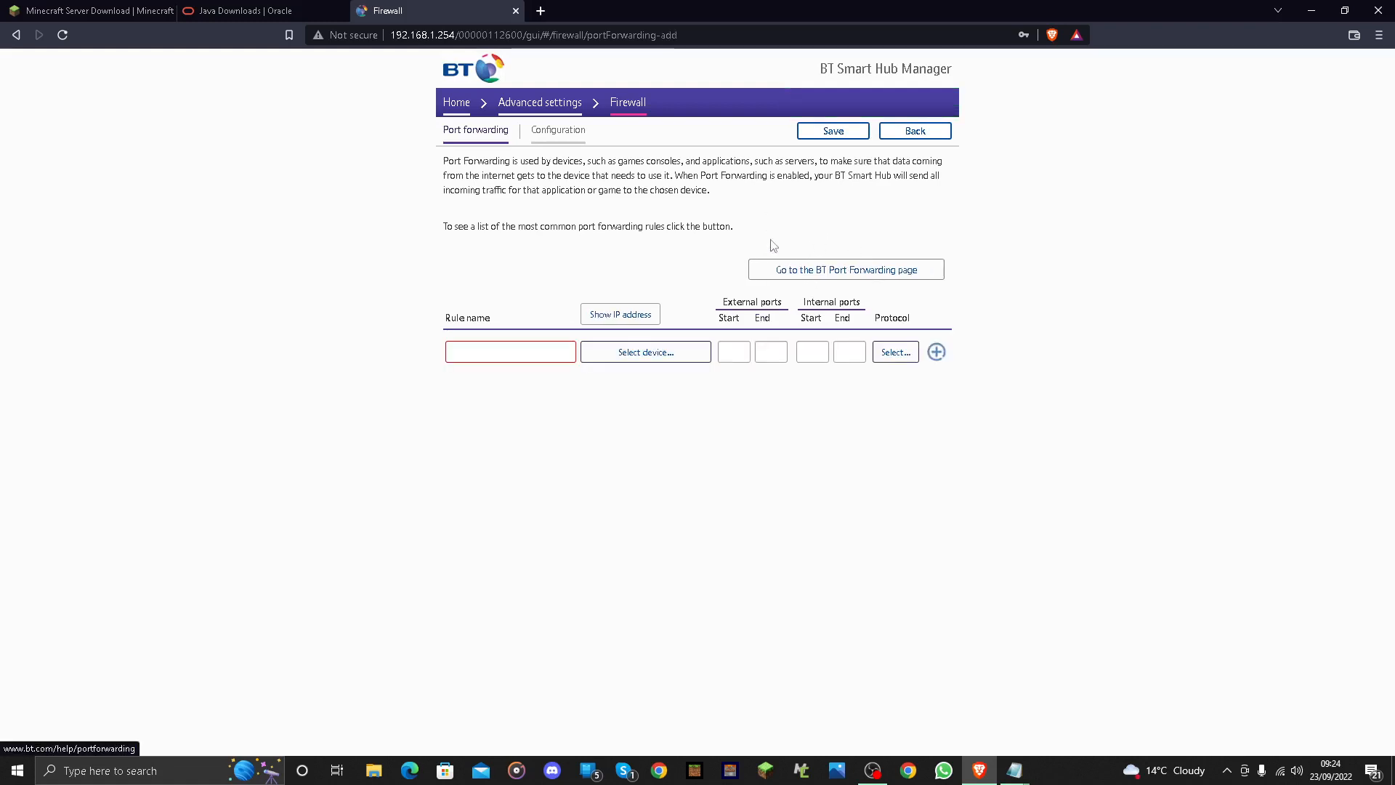
left_click(519, 350)
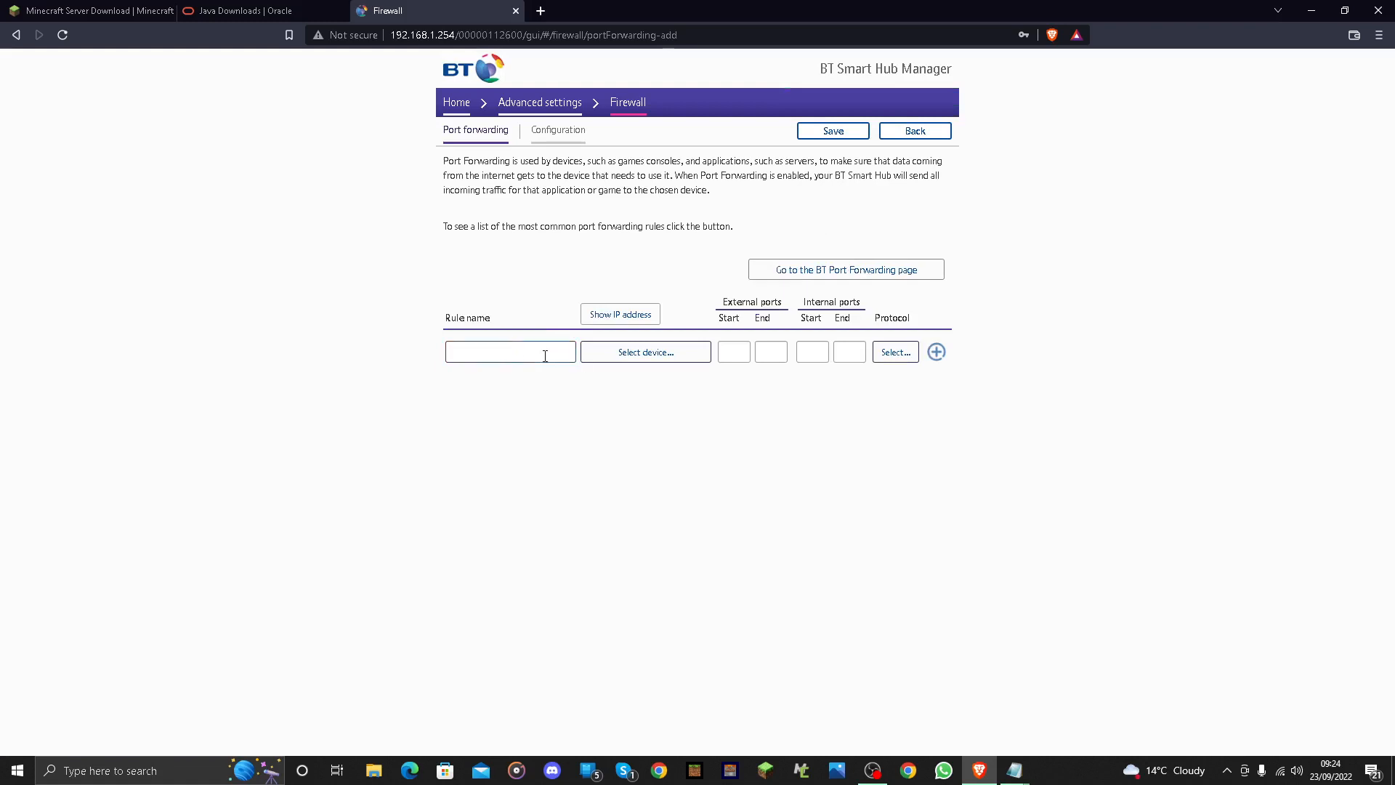
type("server")
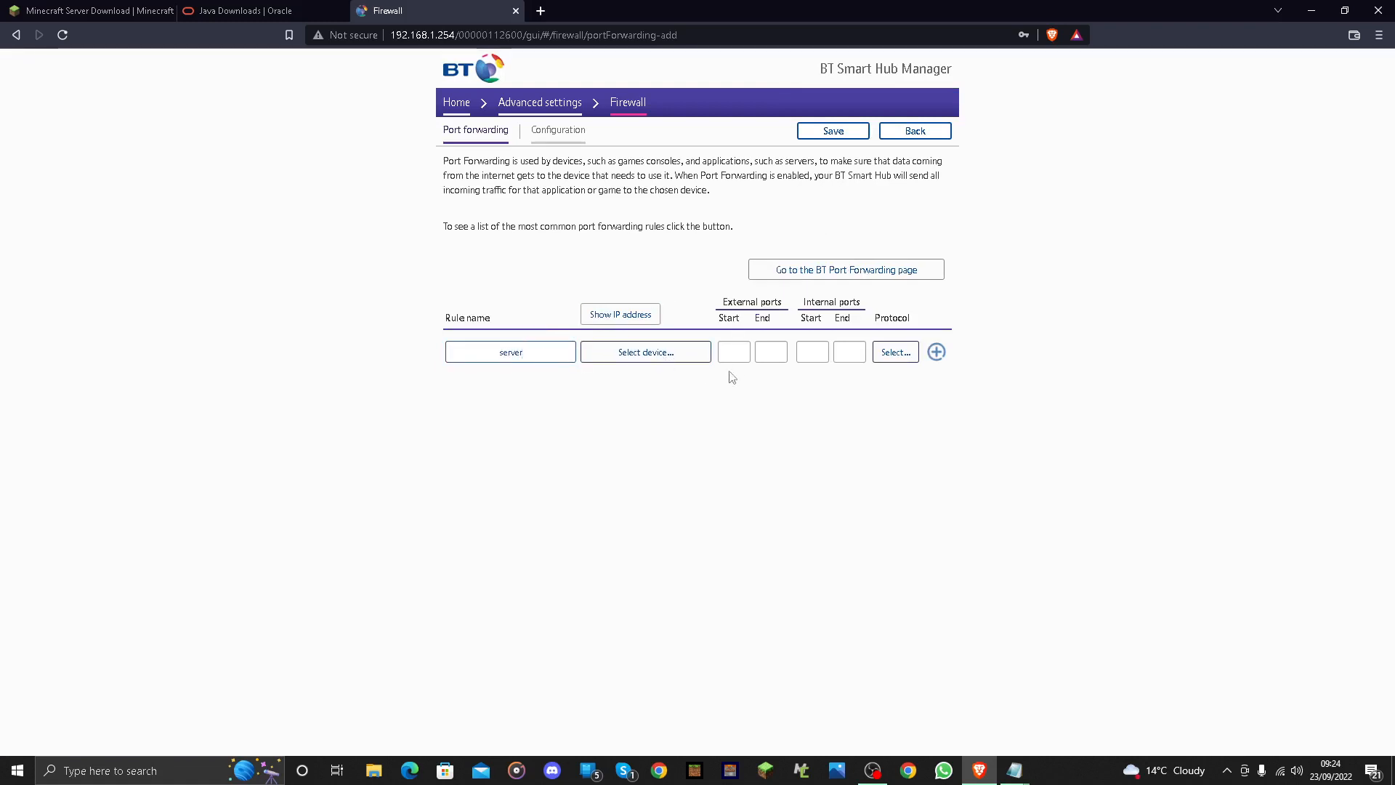
left_click(658, 358)
key("ctrl+l")
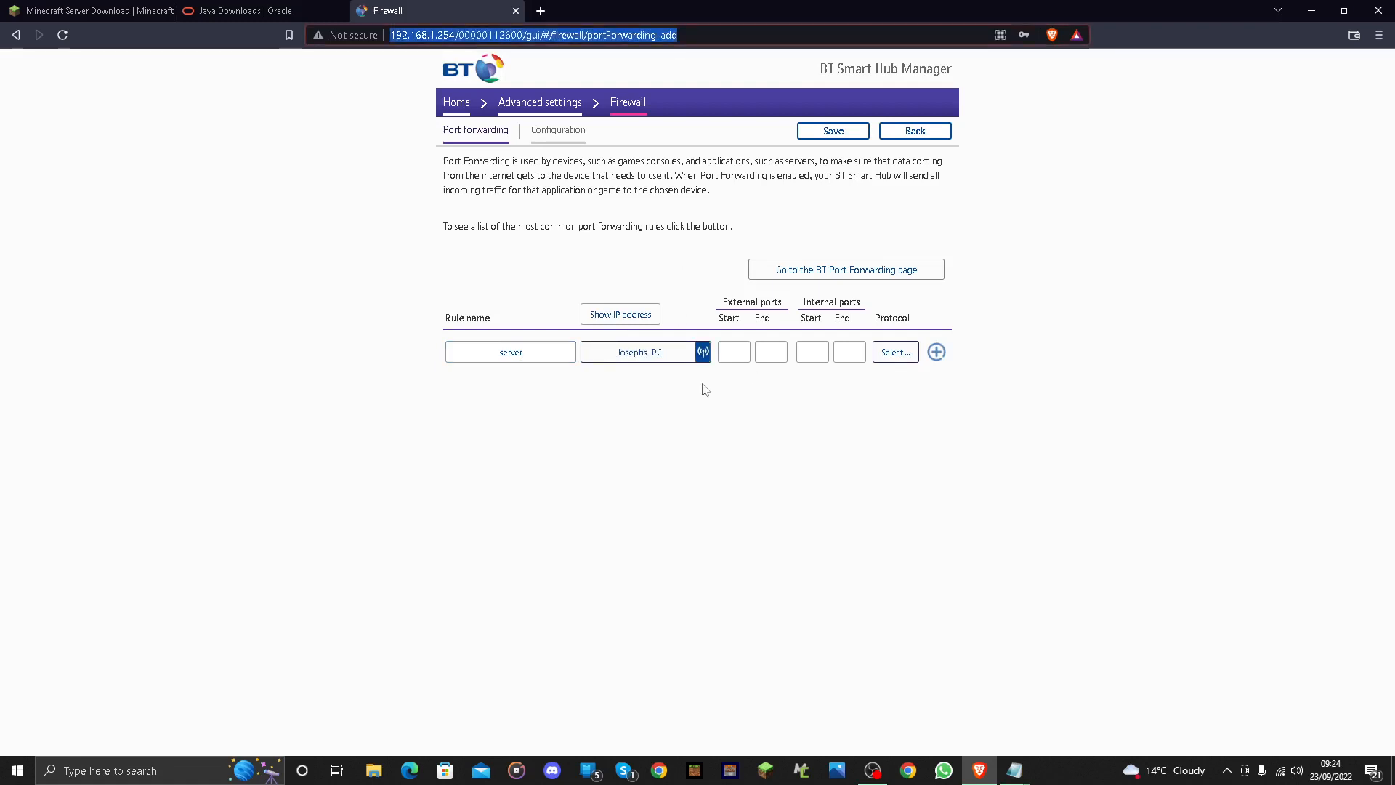
- Set the start and end values of both the external and internal ports to 25565
left_click(736, 356)
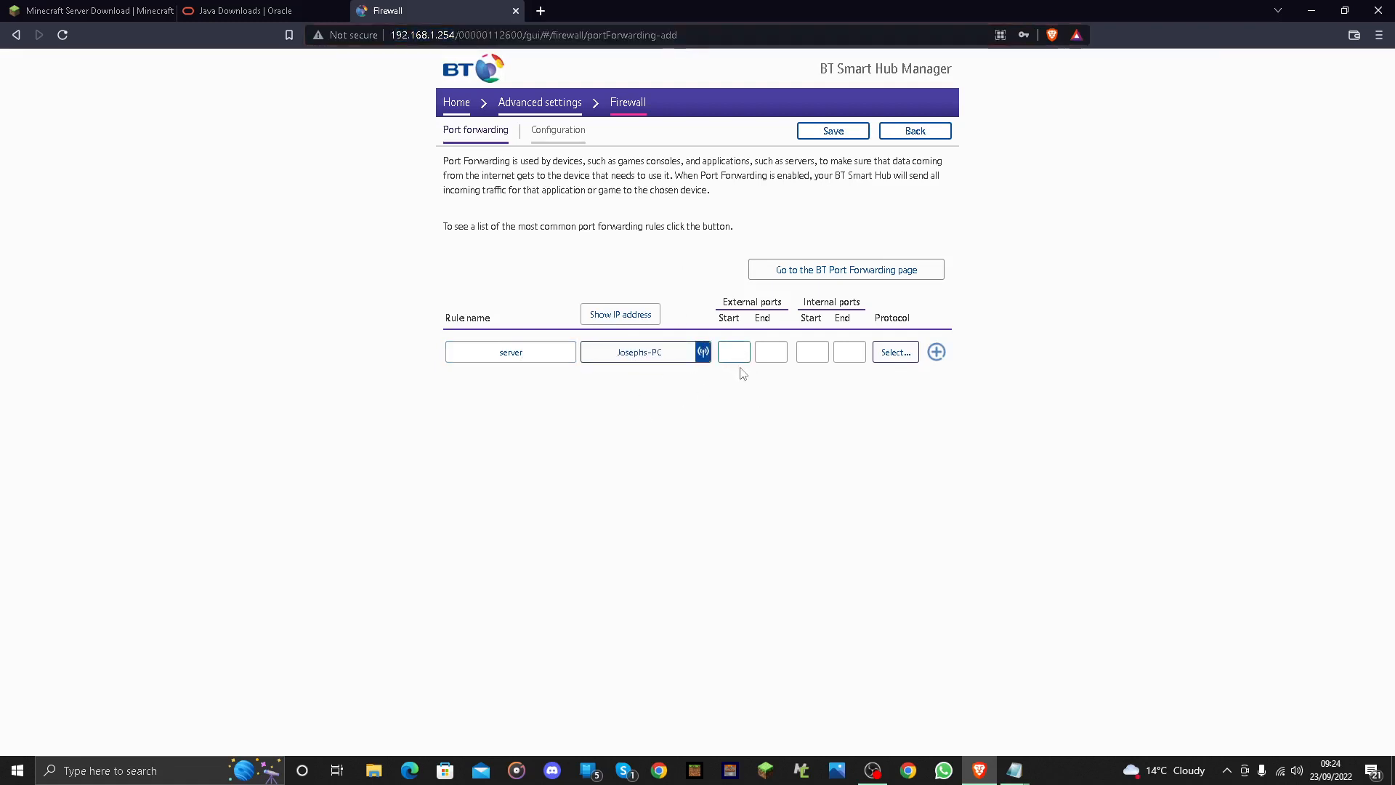
type("25565")
left_click(766, 358)
type("25565")
left_click(813, 352)
type("25565")
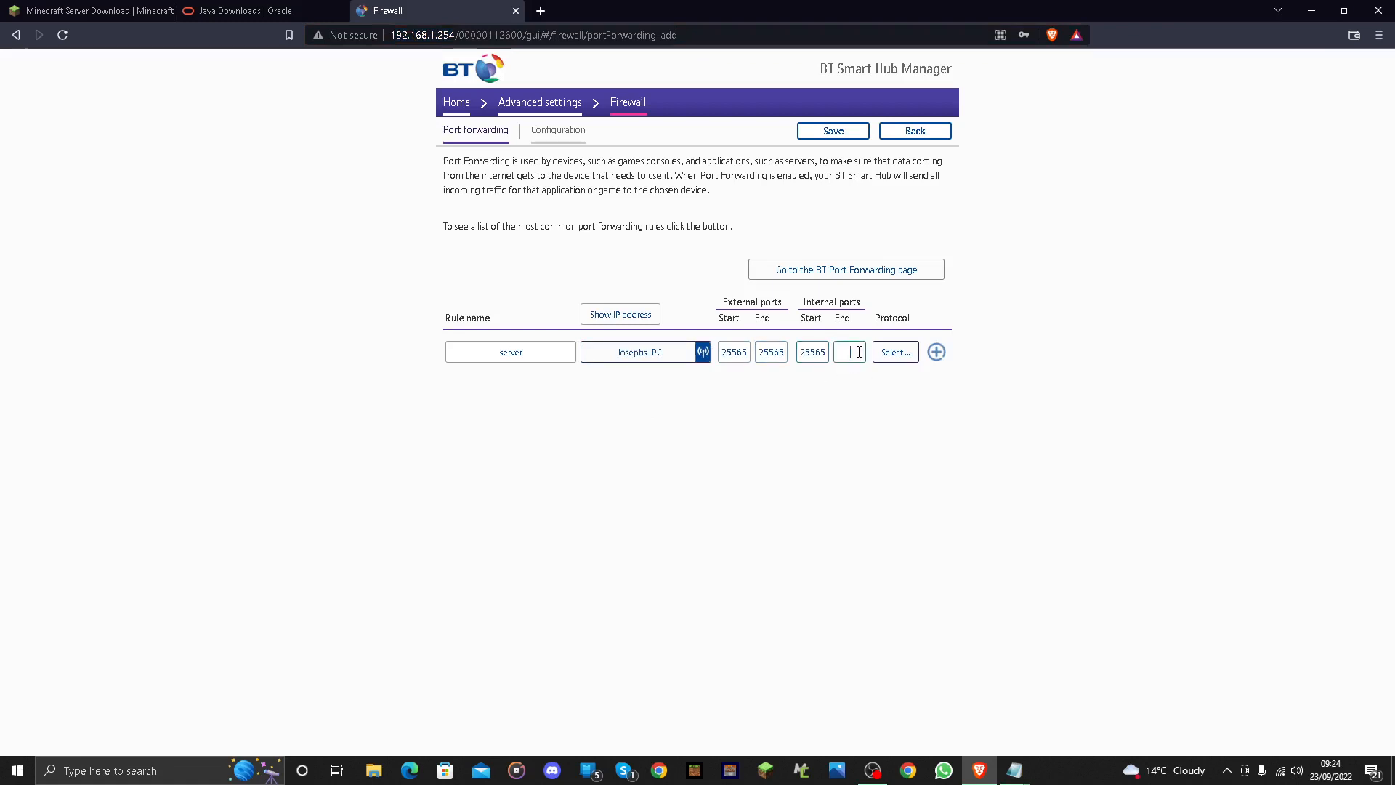
left_click(862, 356)
- Set the rule's protocol to TCP/UDP, add the rule to the list, and save the port forwarding changes
left_click(895, 354)
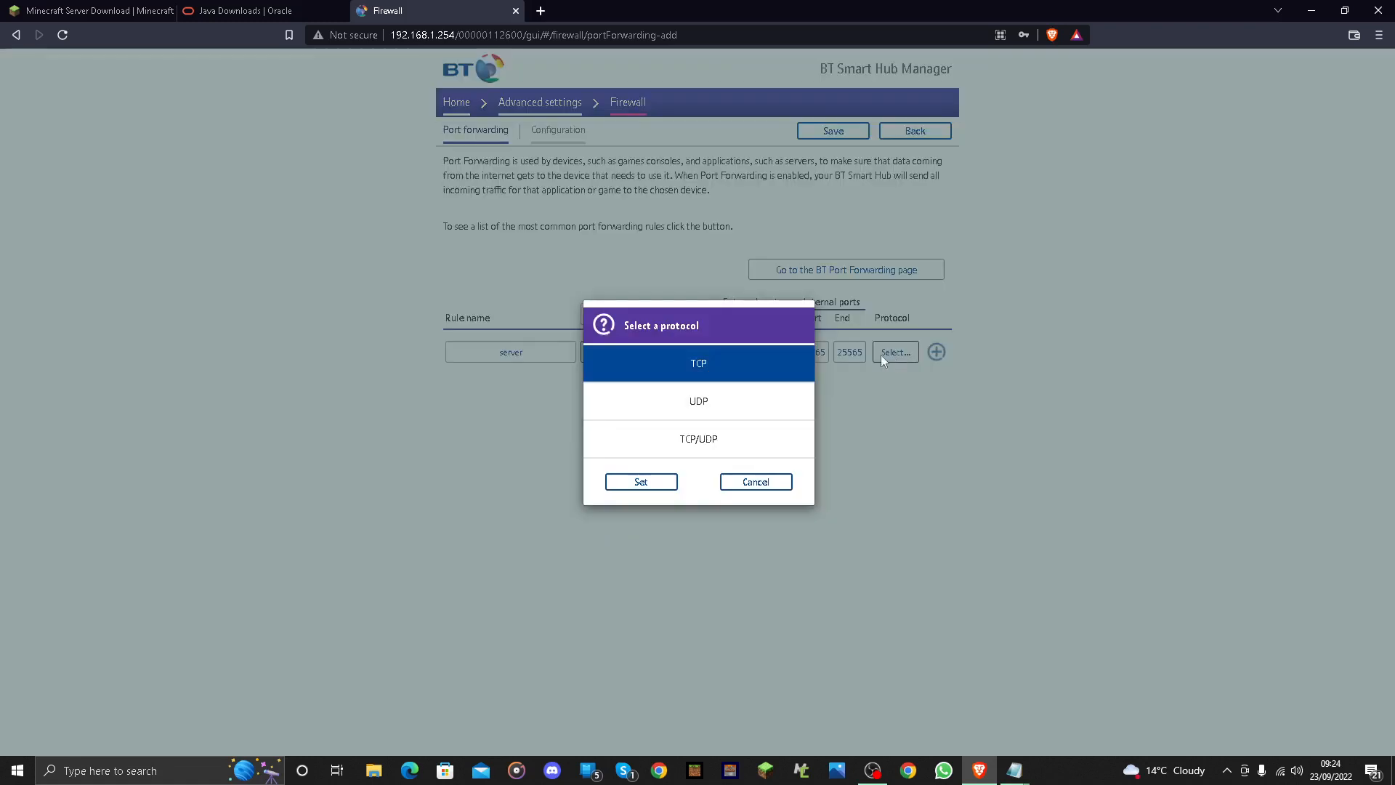
left_click(695, 454)
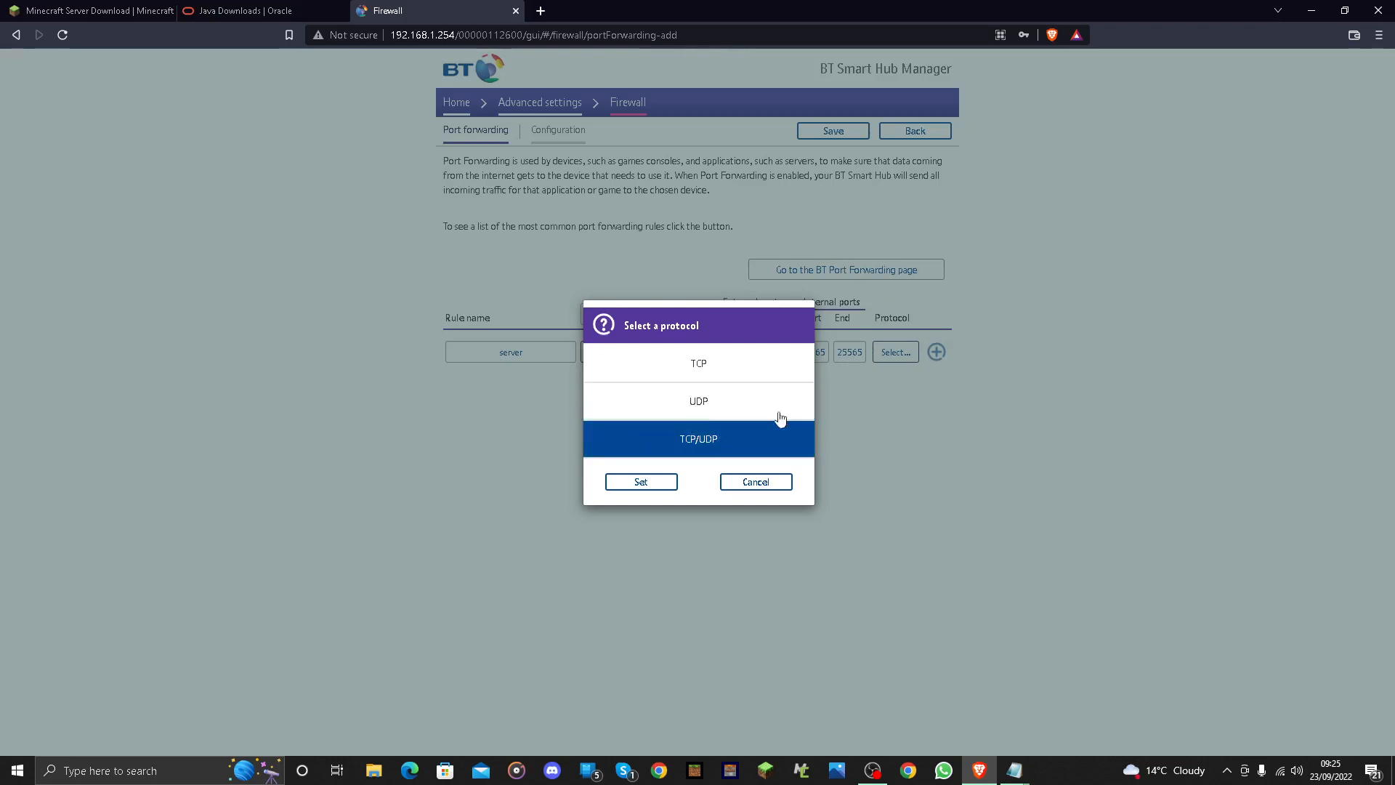
left_click(639, 483)
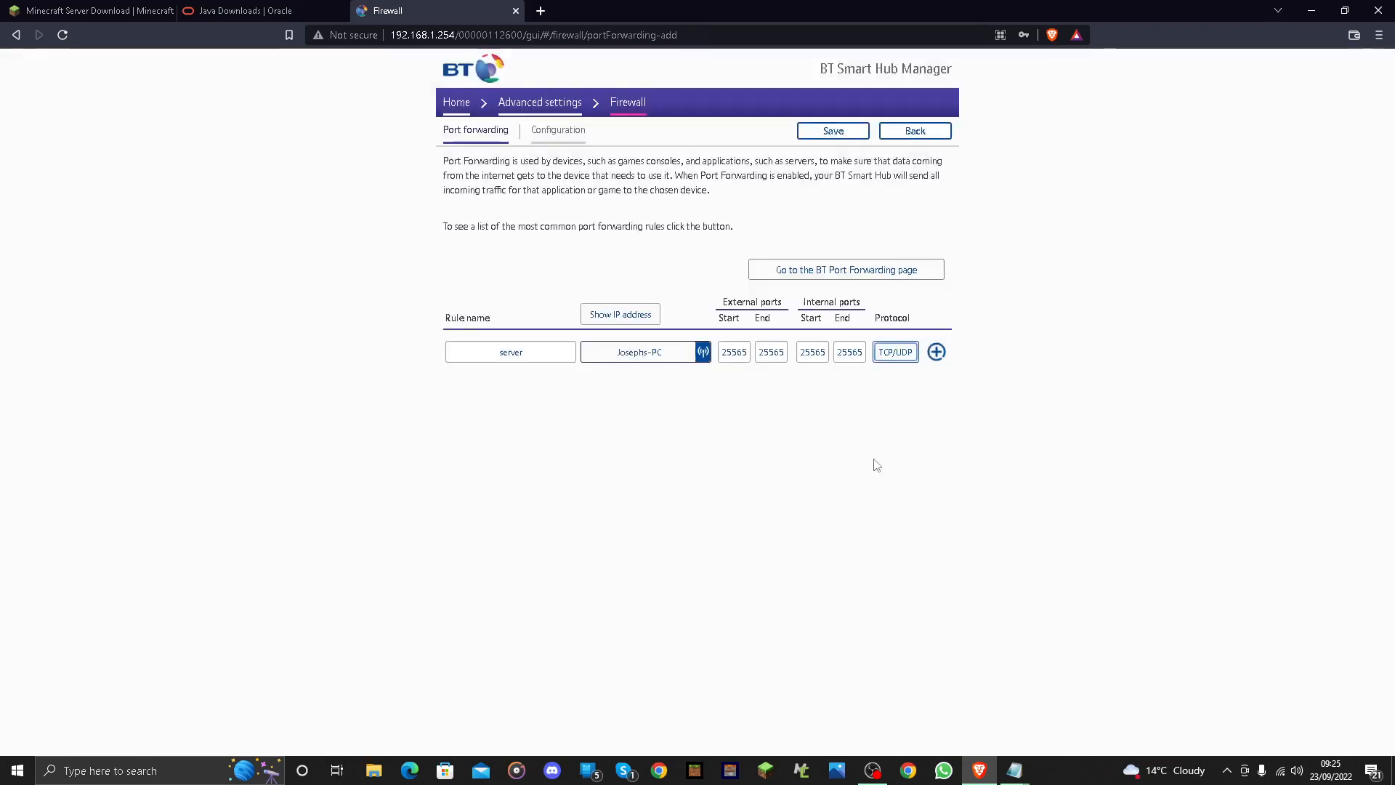
left_click(935, 353)
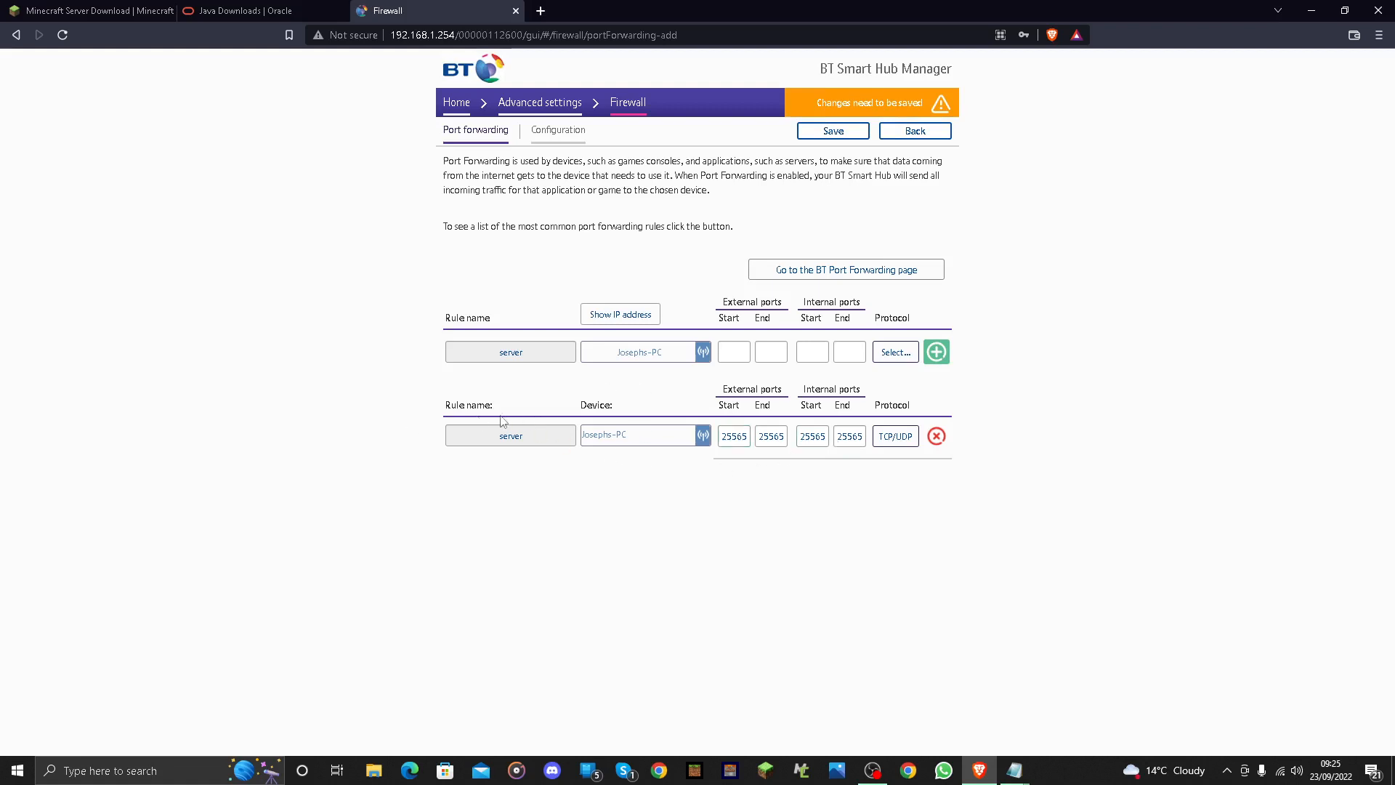
left_click(841, 138)
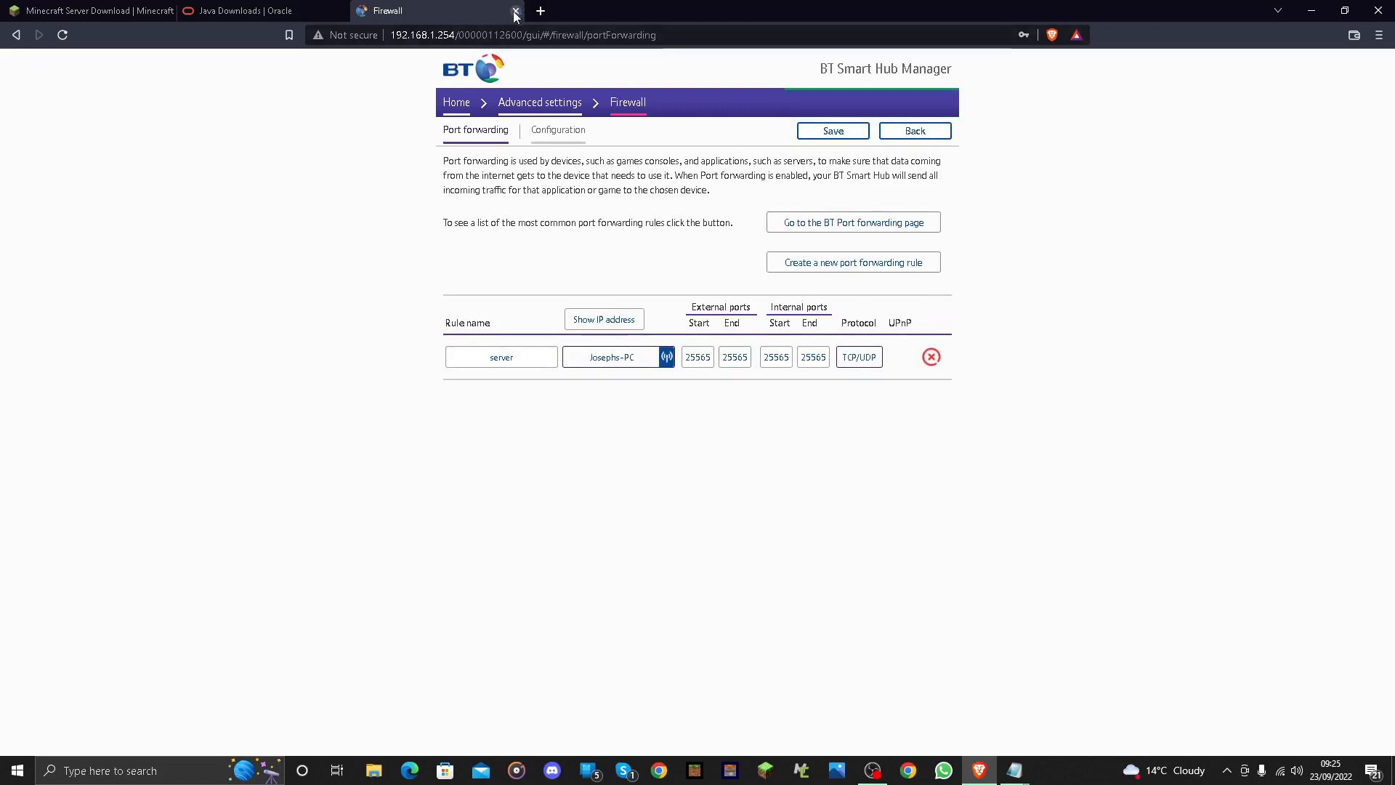
- Search for "what is my ip adress" in a new browser tab and open the whatismyipaddress.com result
left_click(539, 10)
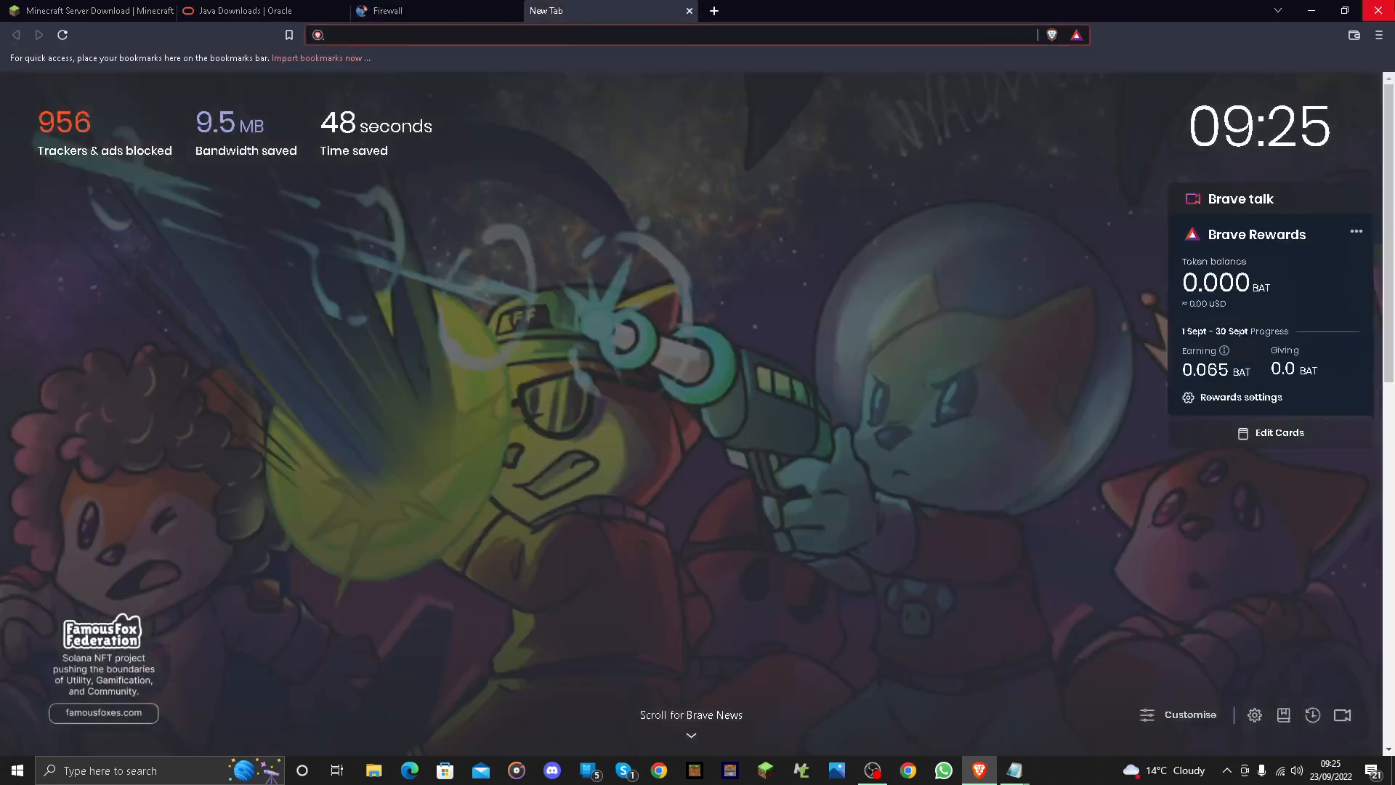
left_click(1378, 10)
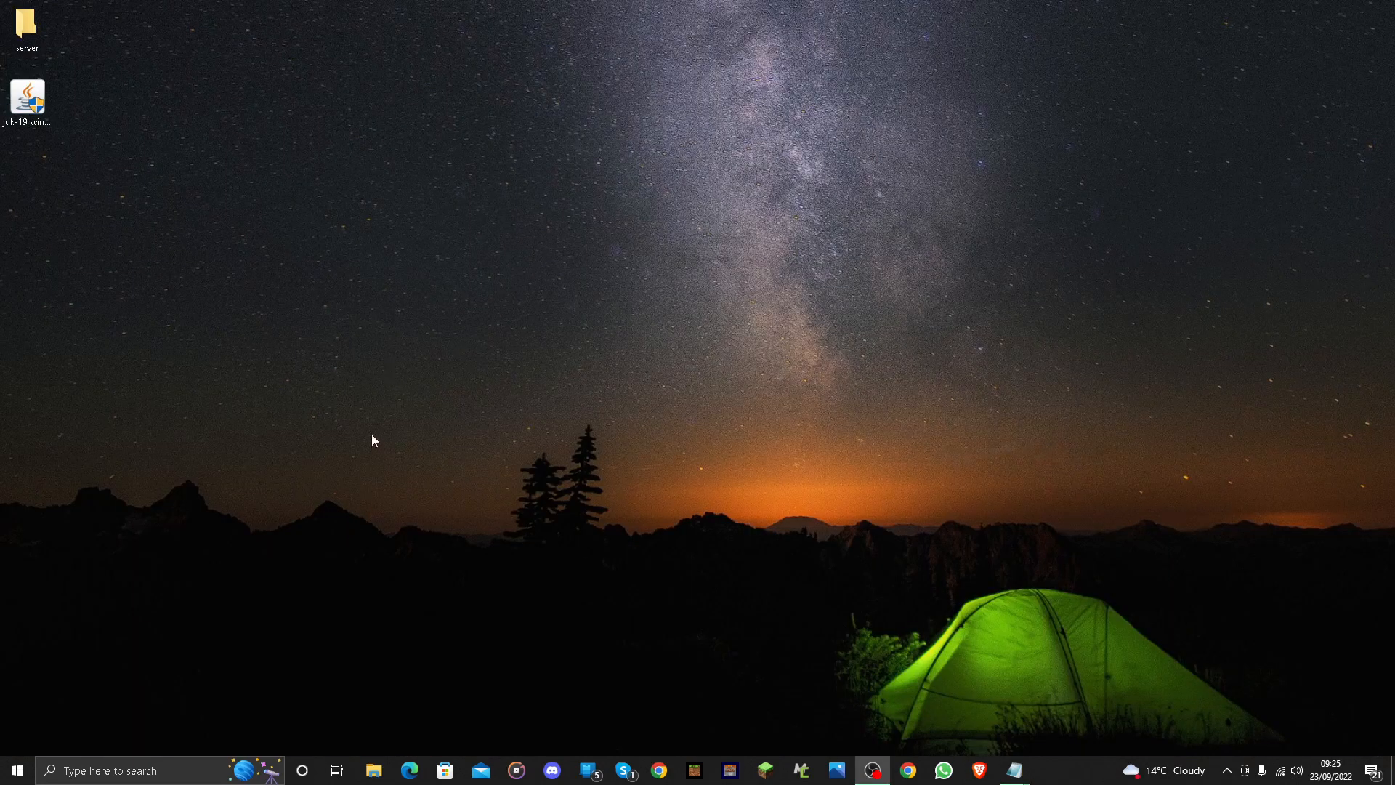
left_click(980, 771)
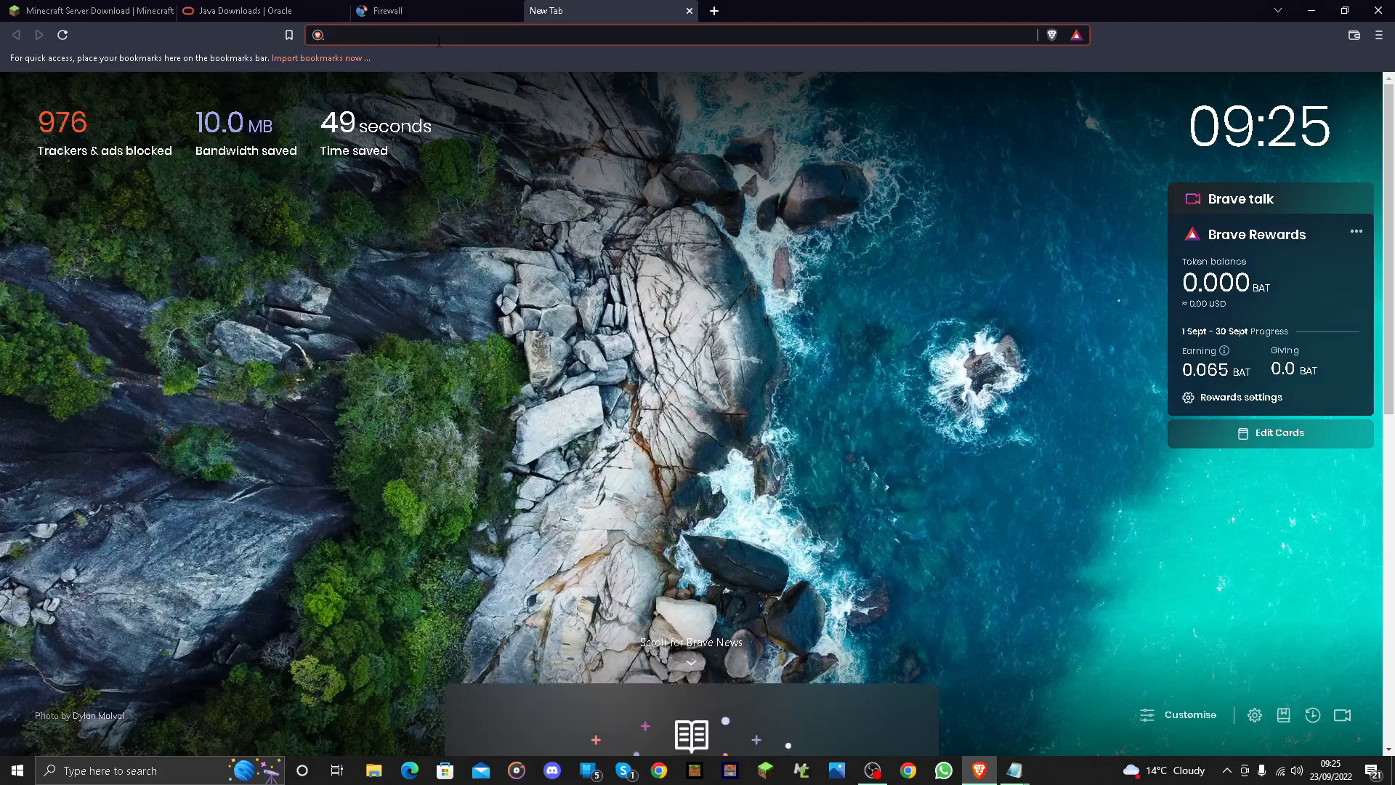
type("what is my ip")
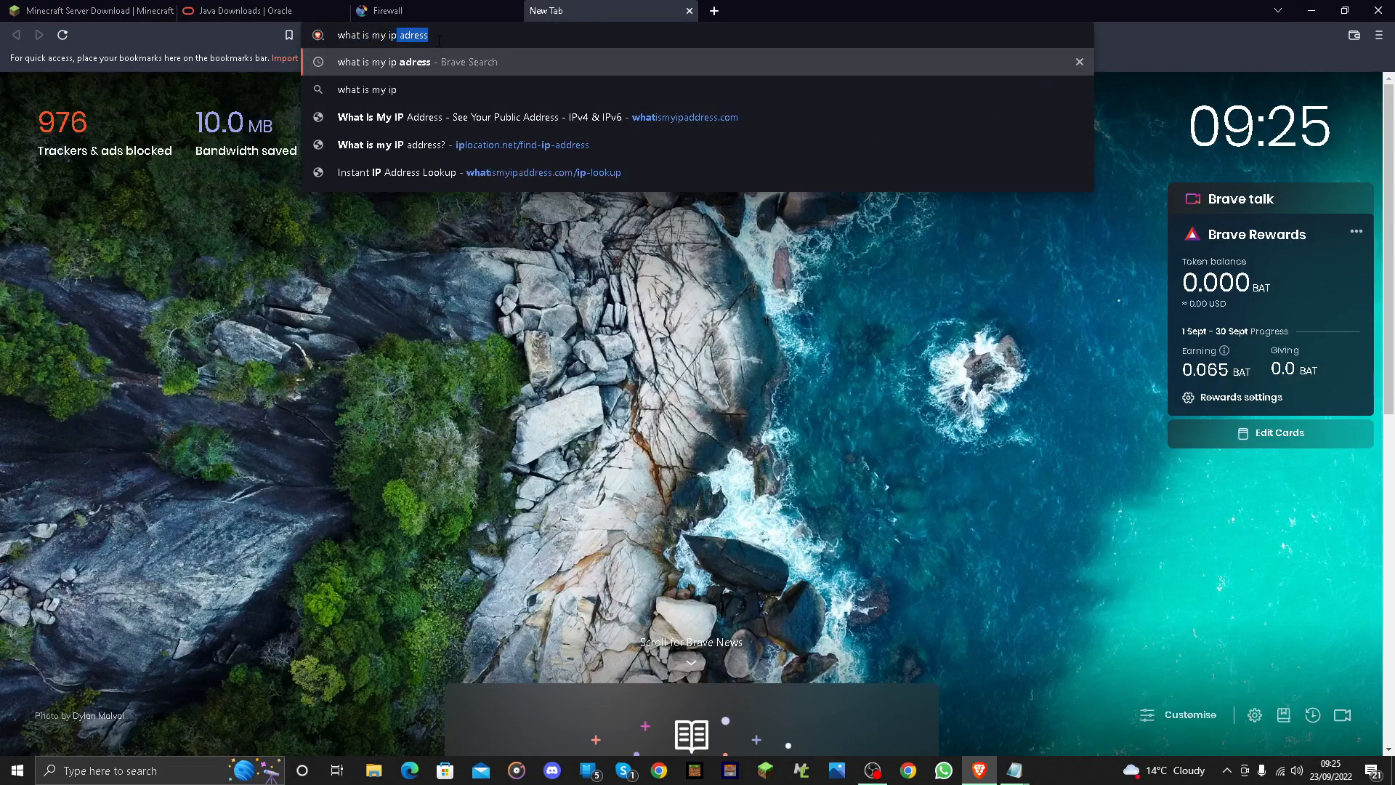
type(" adress")
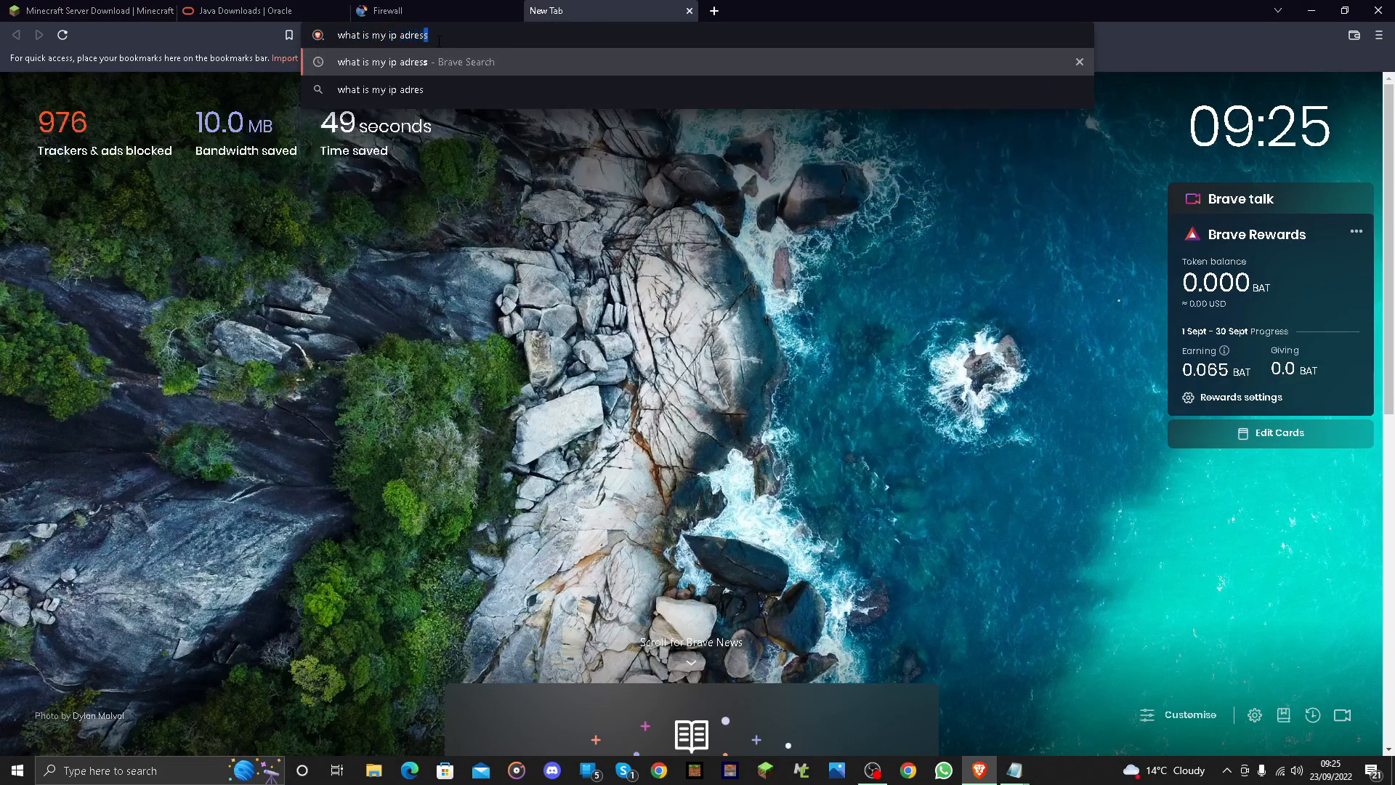
key("Return")
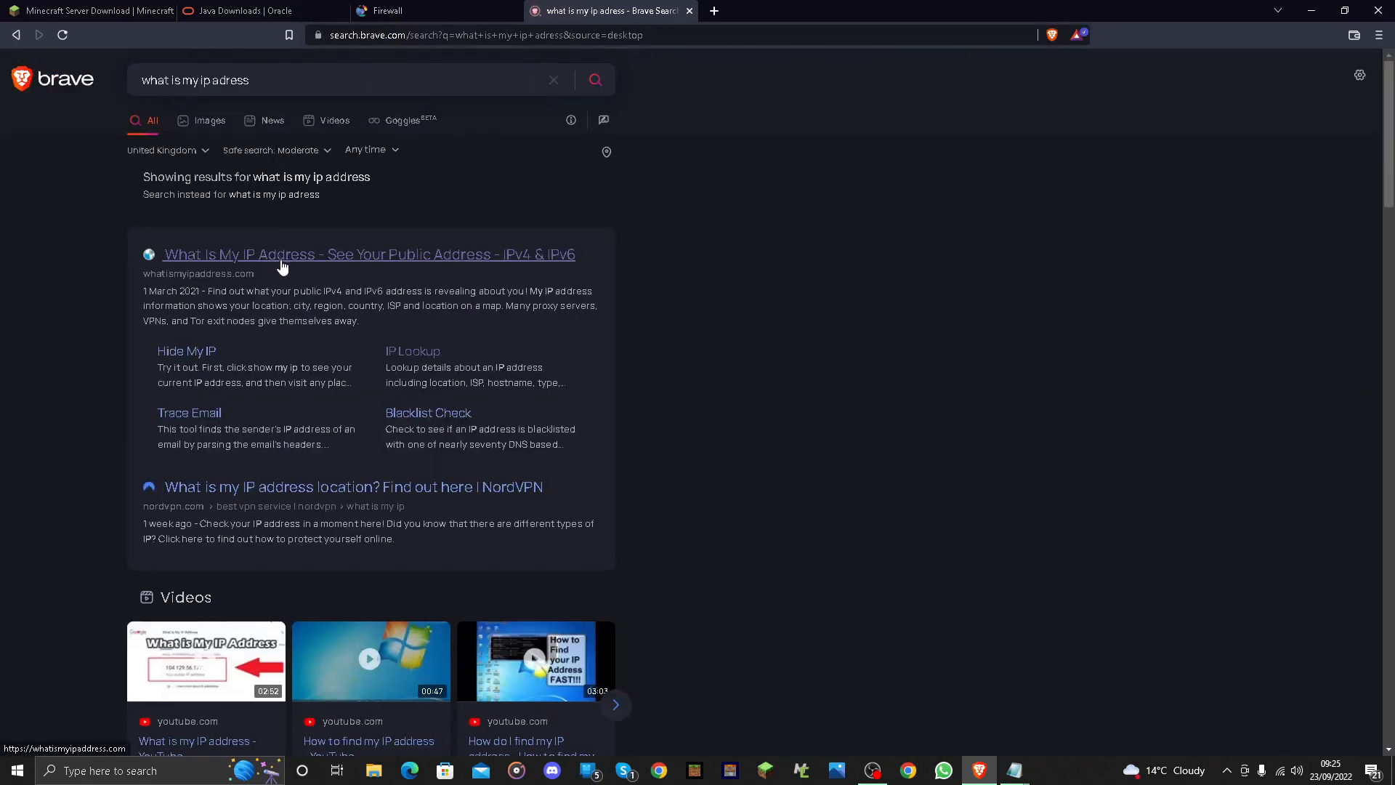
left_click(281, 267)
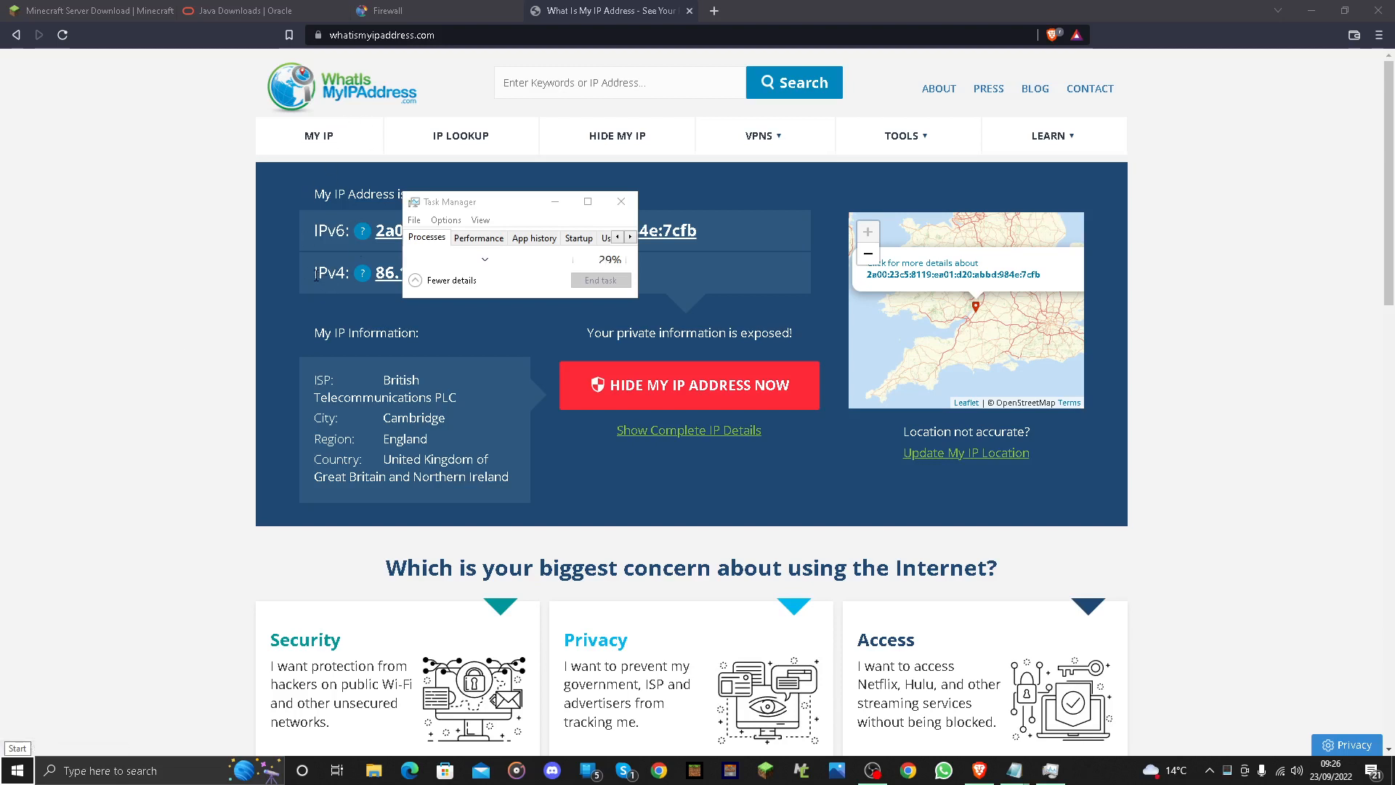
- Point out the public IPv4 address line, close the lookup page and Task Manager, and minimize the browser
mouse_move(316, 273)
left_mouse_down()
mouse_move(545, 296)
mouse_move(299, 286)
left_mouse_up()
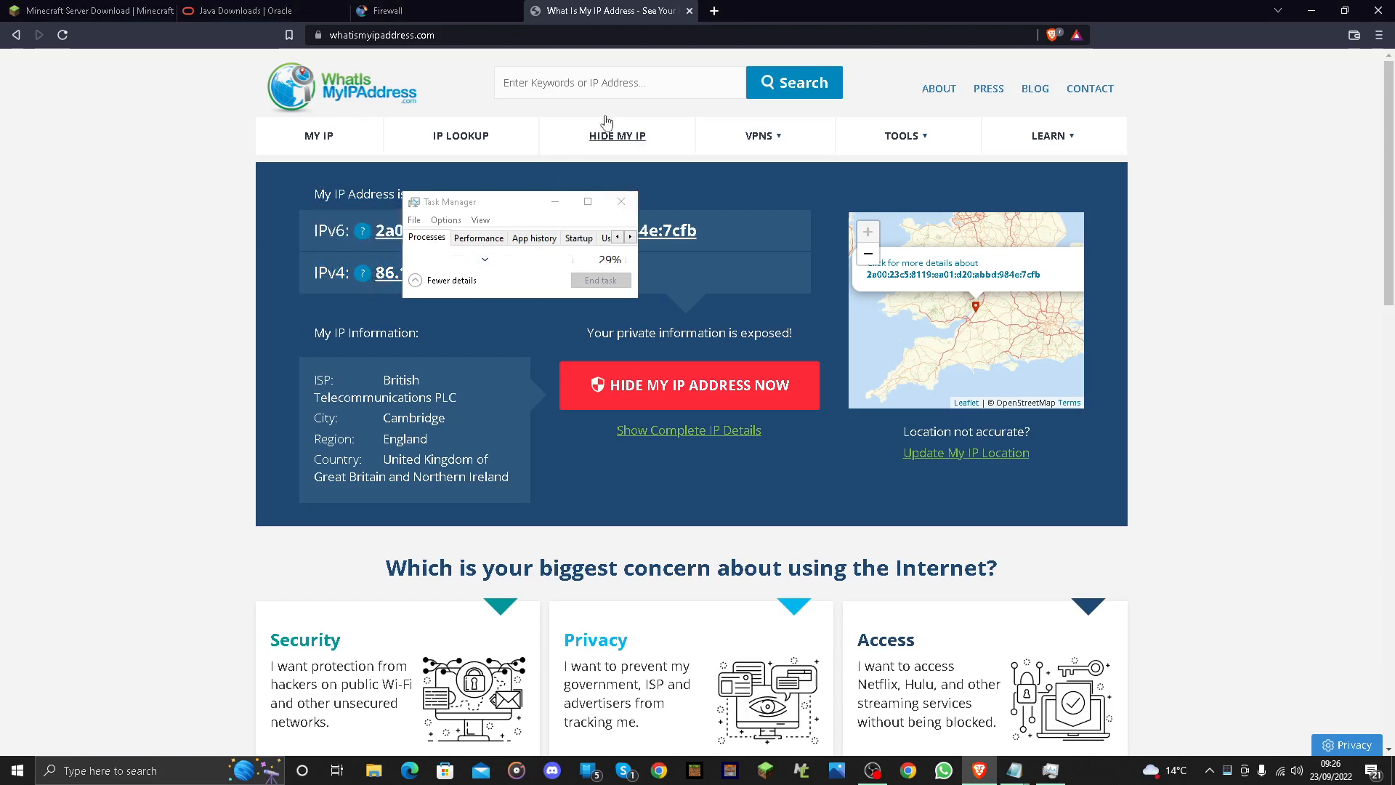
left_click(689, 12)
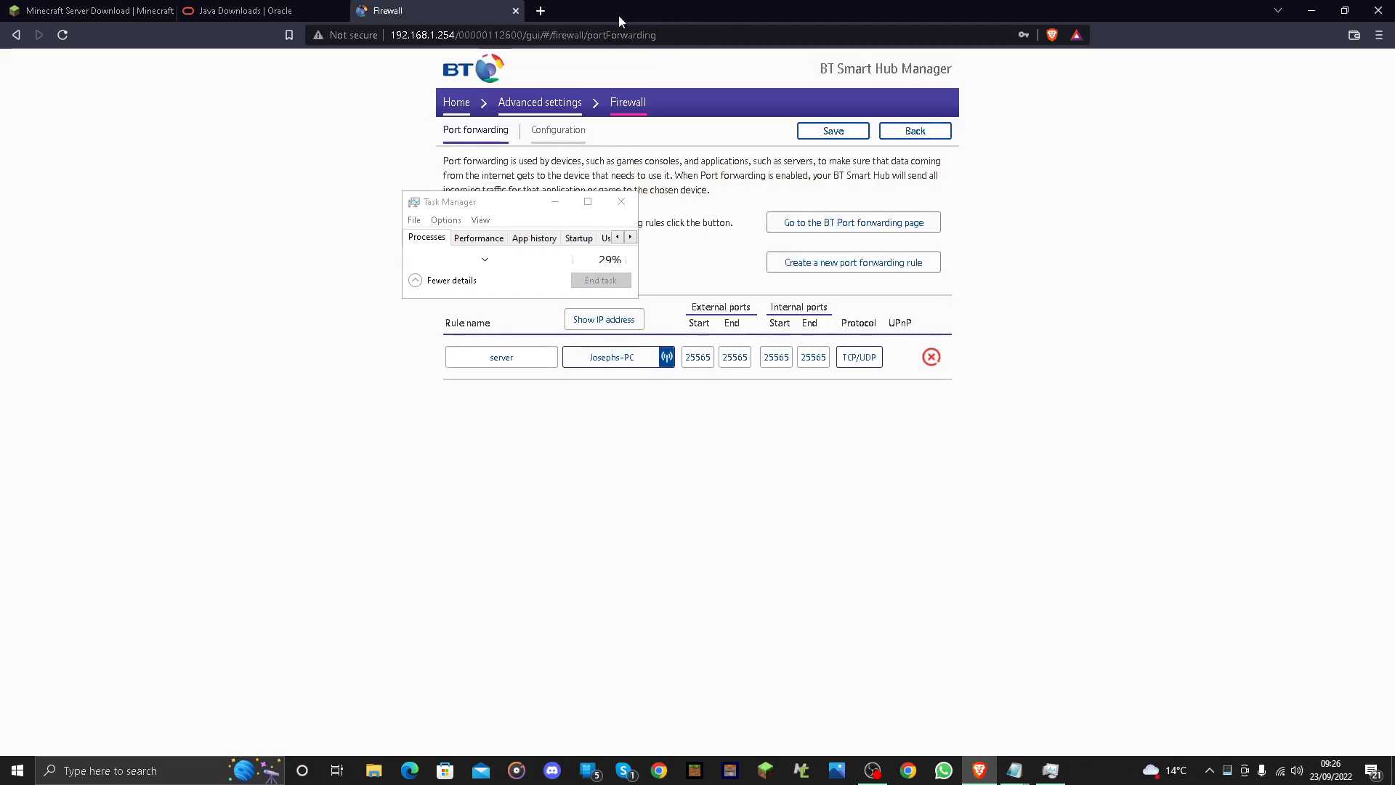
left_click(623, 202)
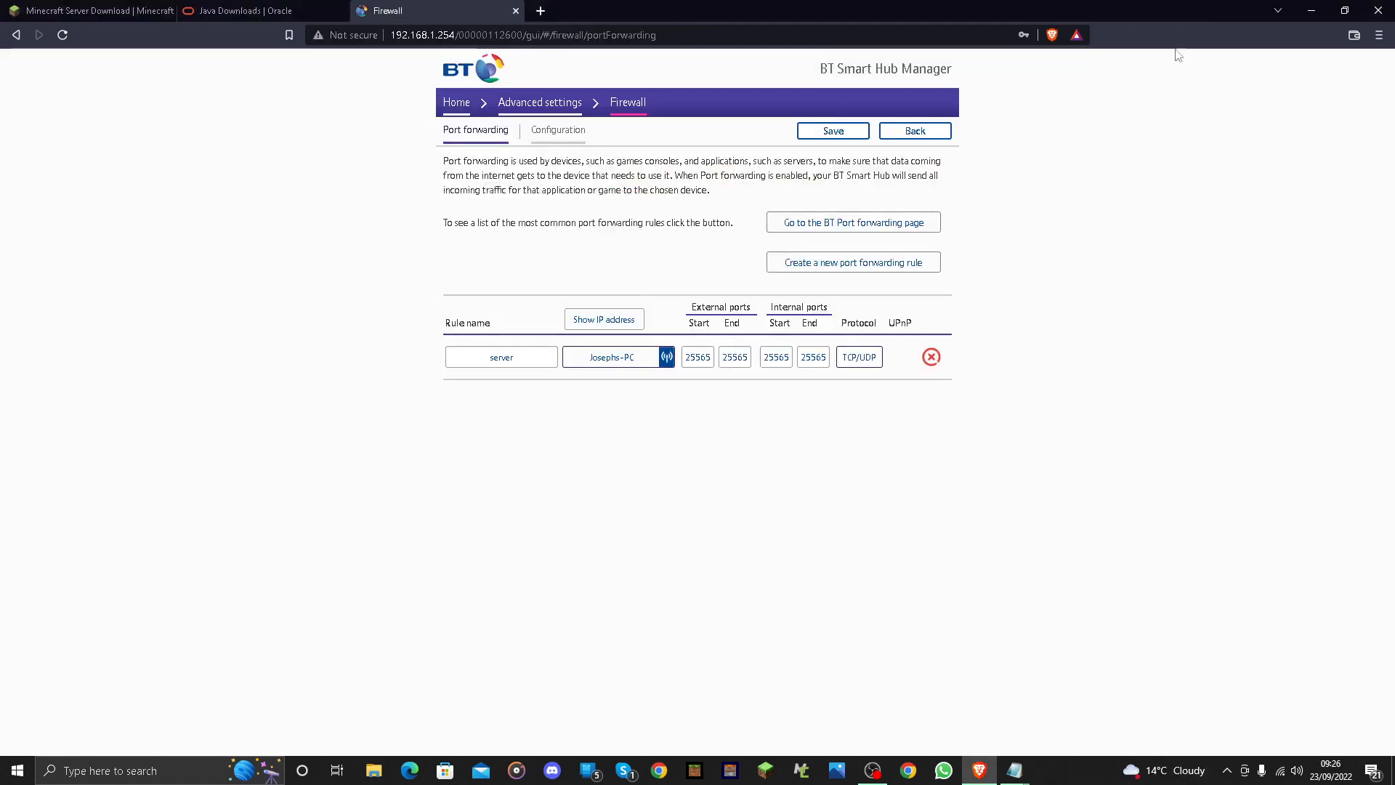
left_click(1303, 9)
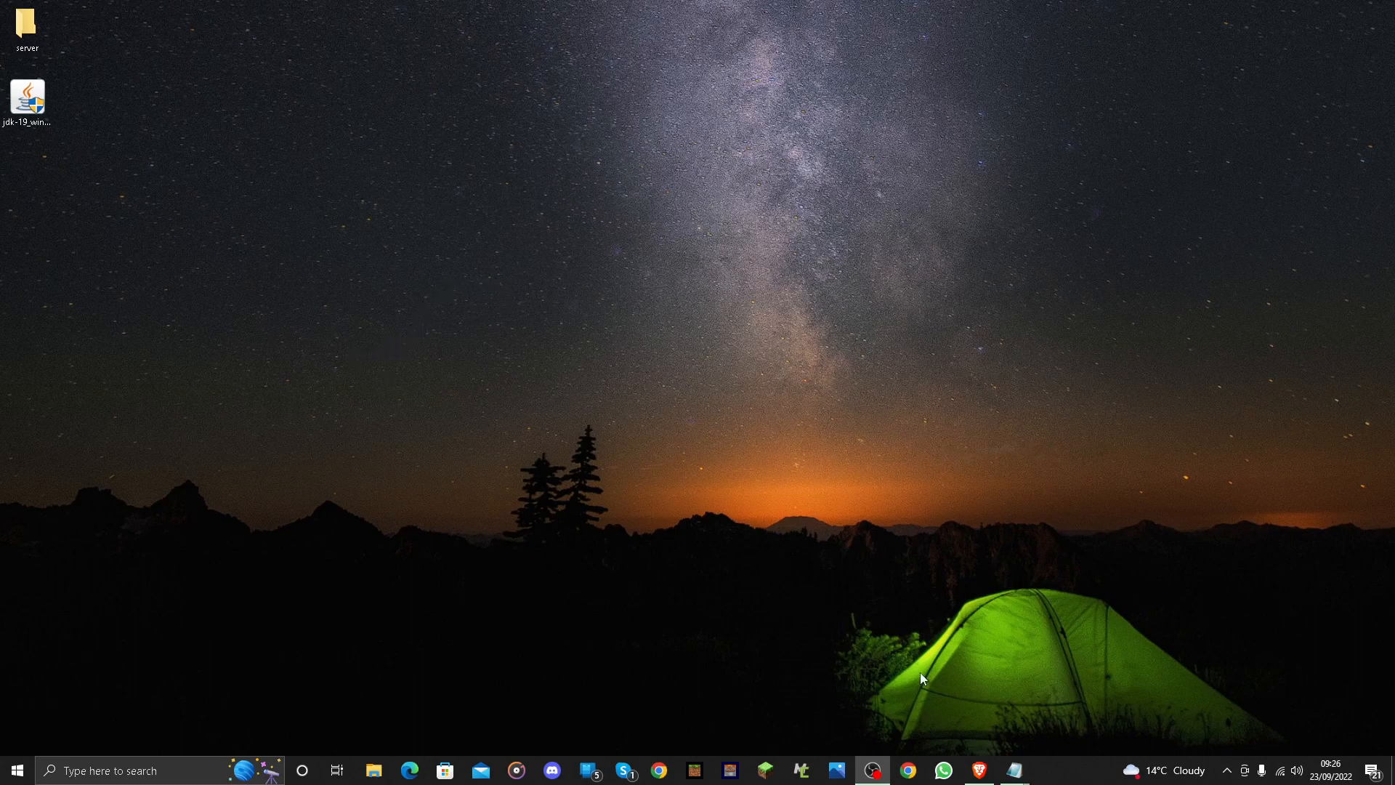
- Open the server folder on the desktop, run server.jar, and bring the Minecraft server window to the front
double_click(6, 45)
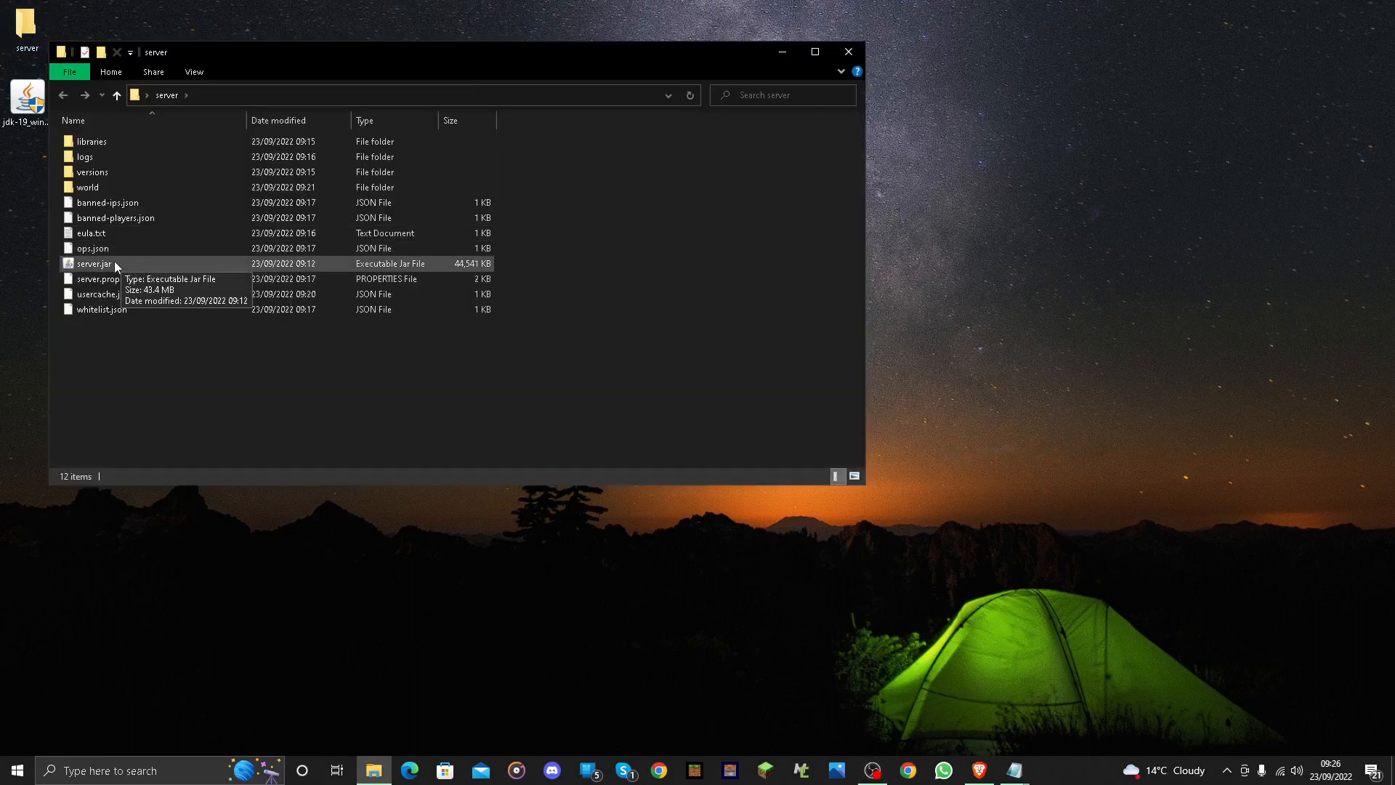
double_click(115, 264)
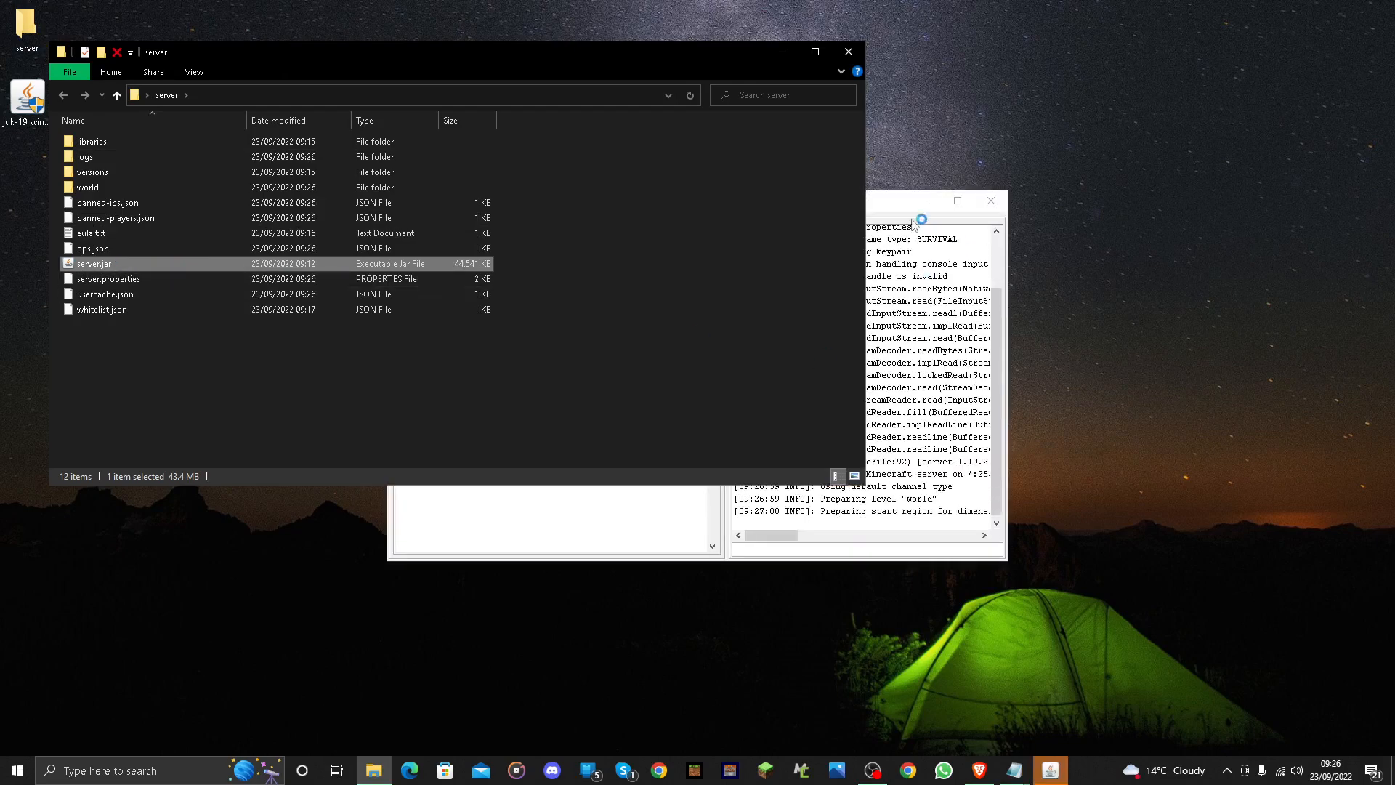
left_click(880, 202)
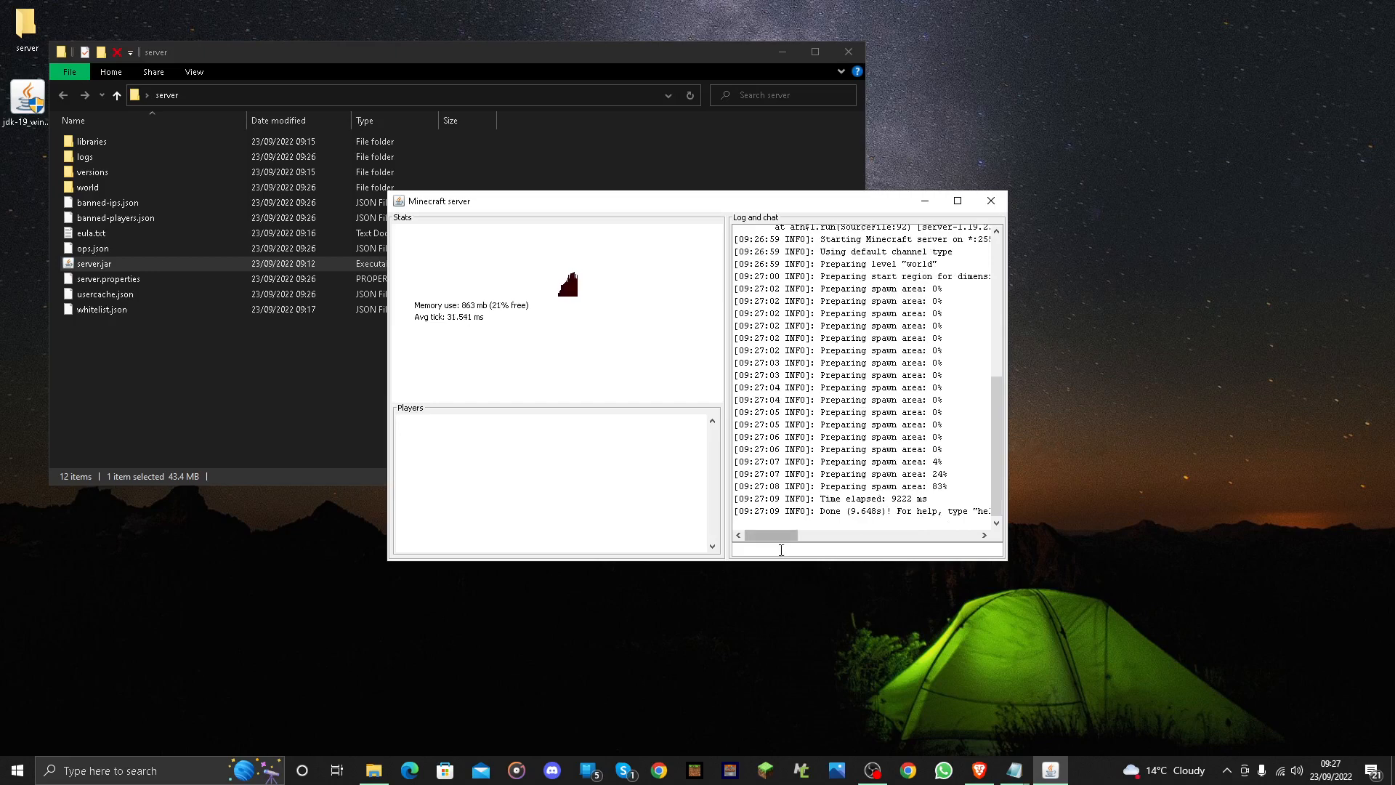
- Close the server folder and browser windows, and start Minecraft 1.19.2 with the Minecraft server window placed beside the game
left_click(848, 52)
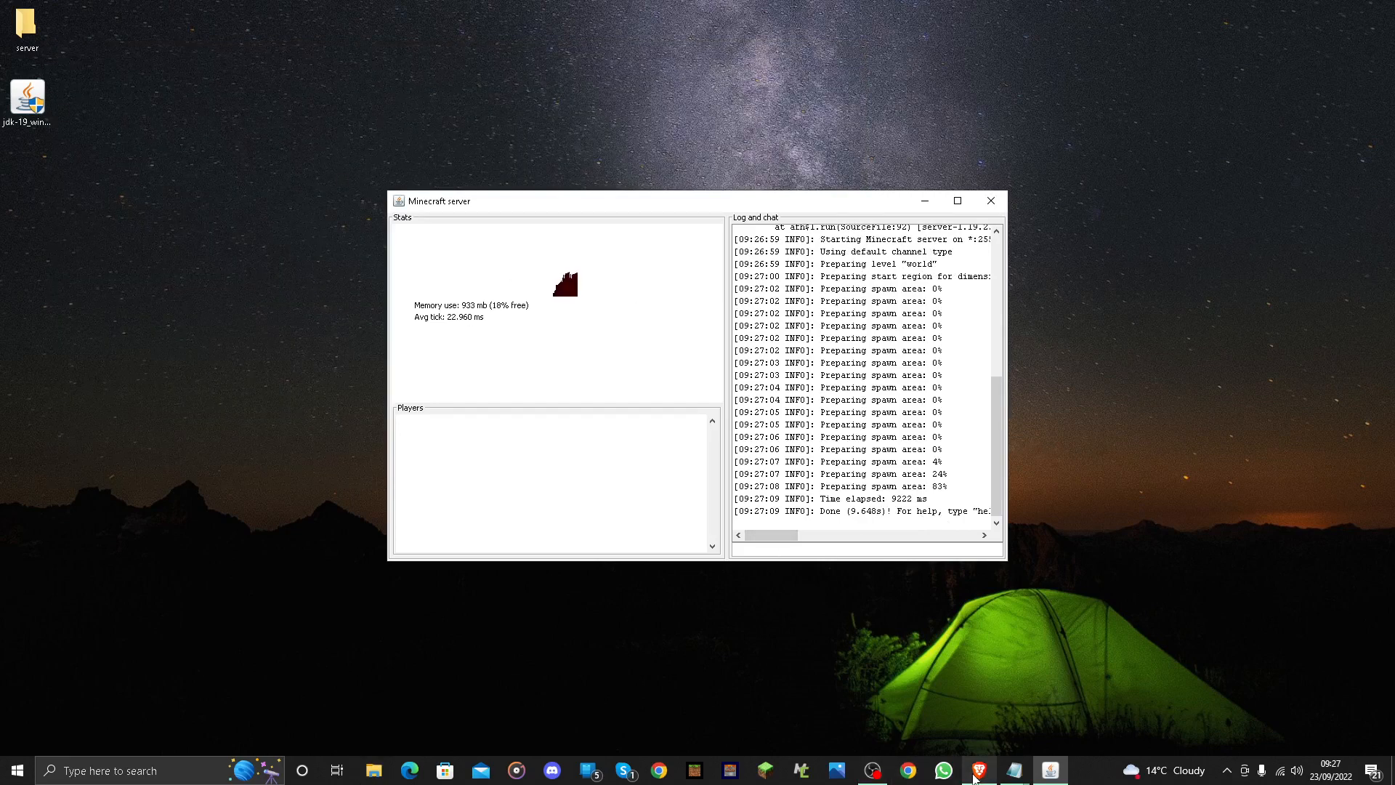
left_click(975, 772)
left_click(1384, 7)
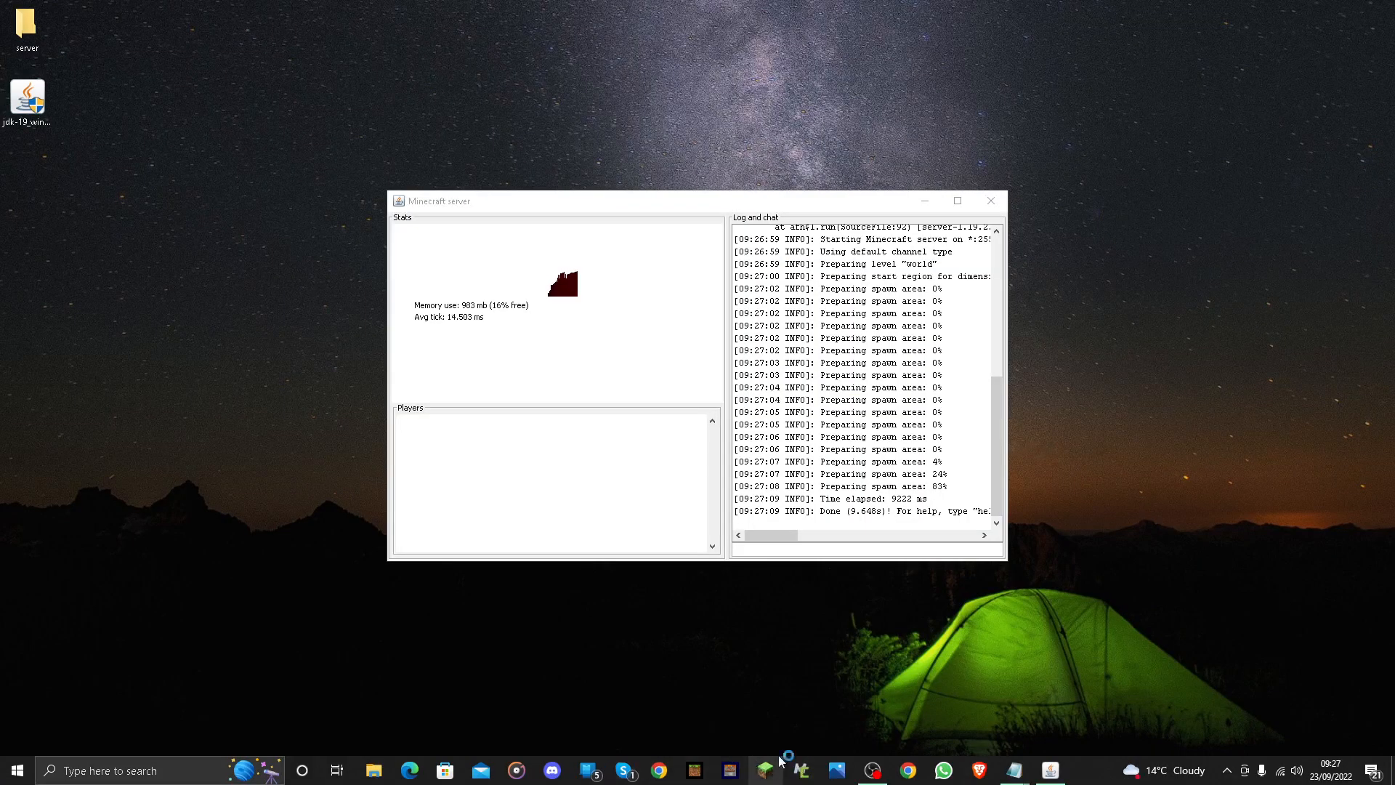
left_click_drag(584, 194, 221, 28)
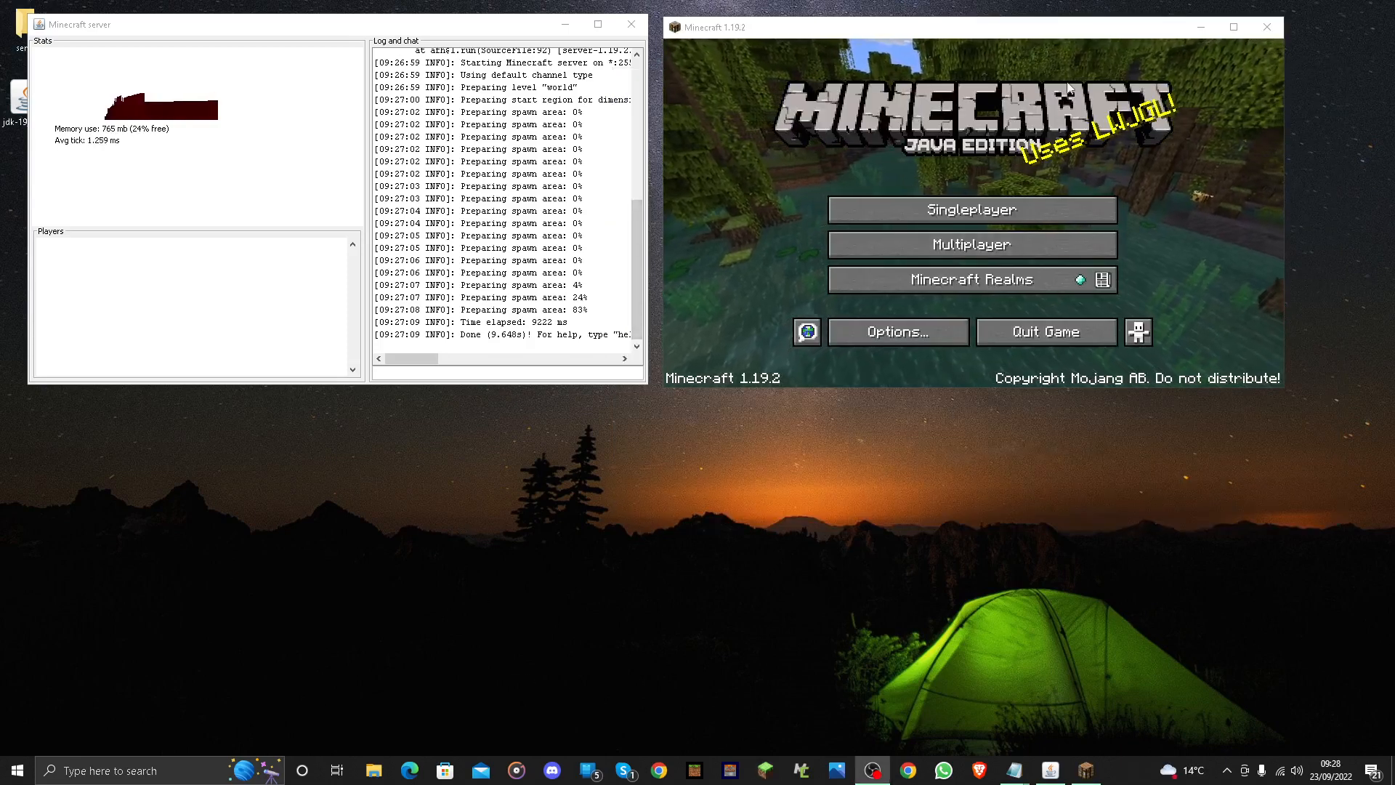
- Set up a direct multiplayer connection in Minecraft, replacing the localhost server address with the public IPv4 address
left_click(940, 252)
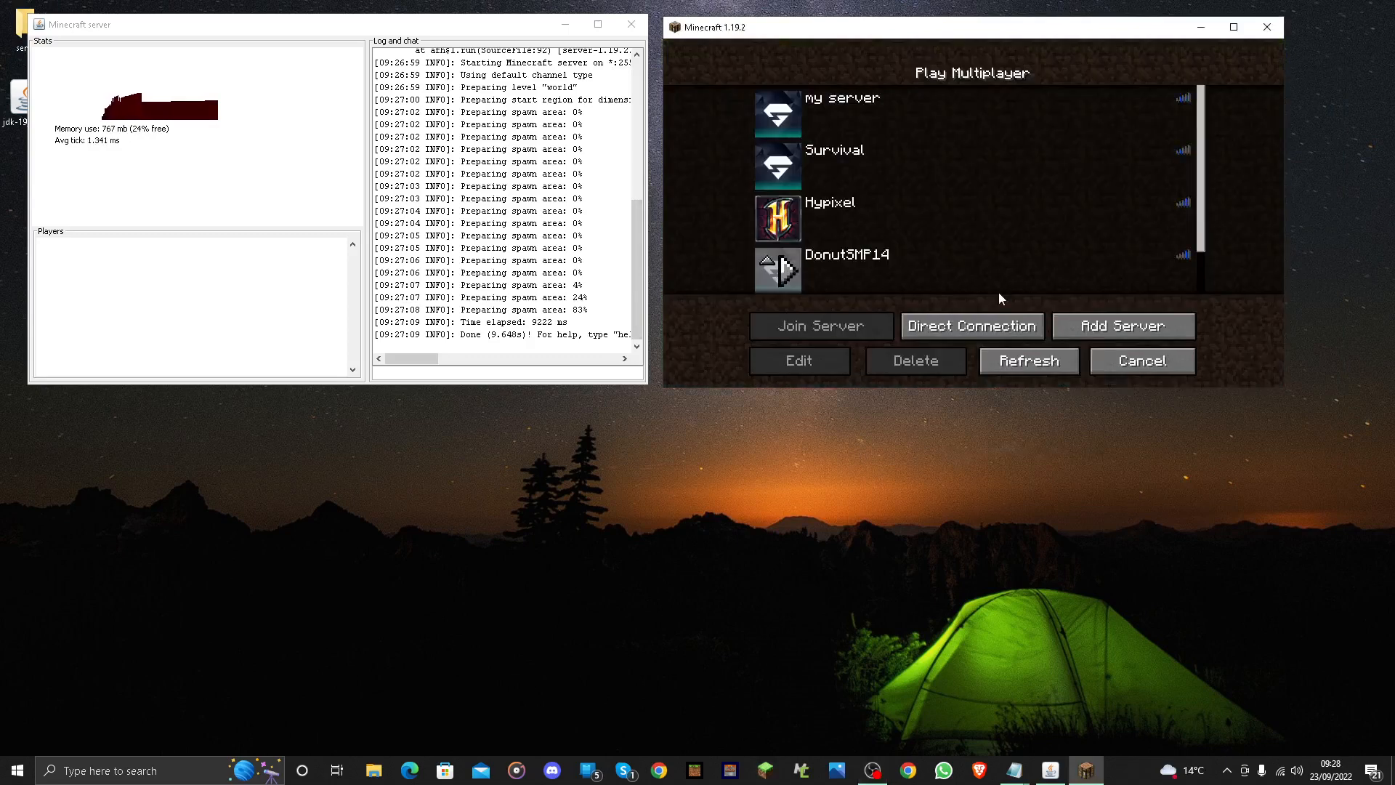
left_click(966, 332)
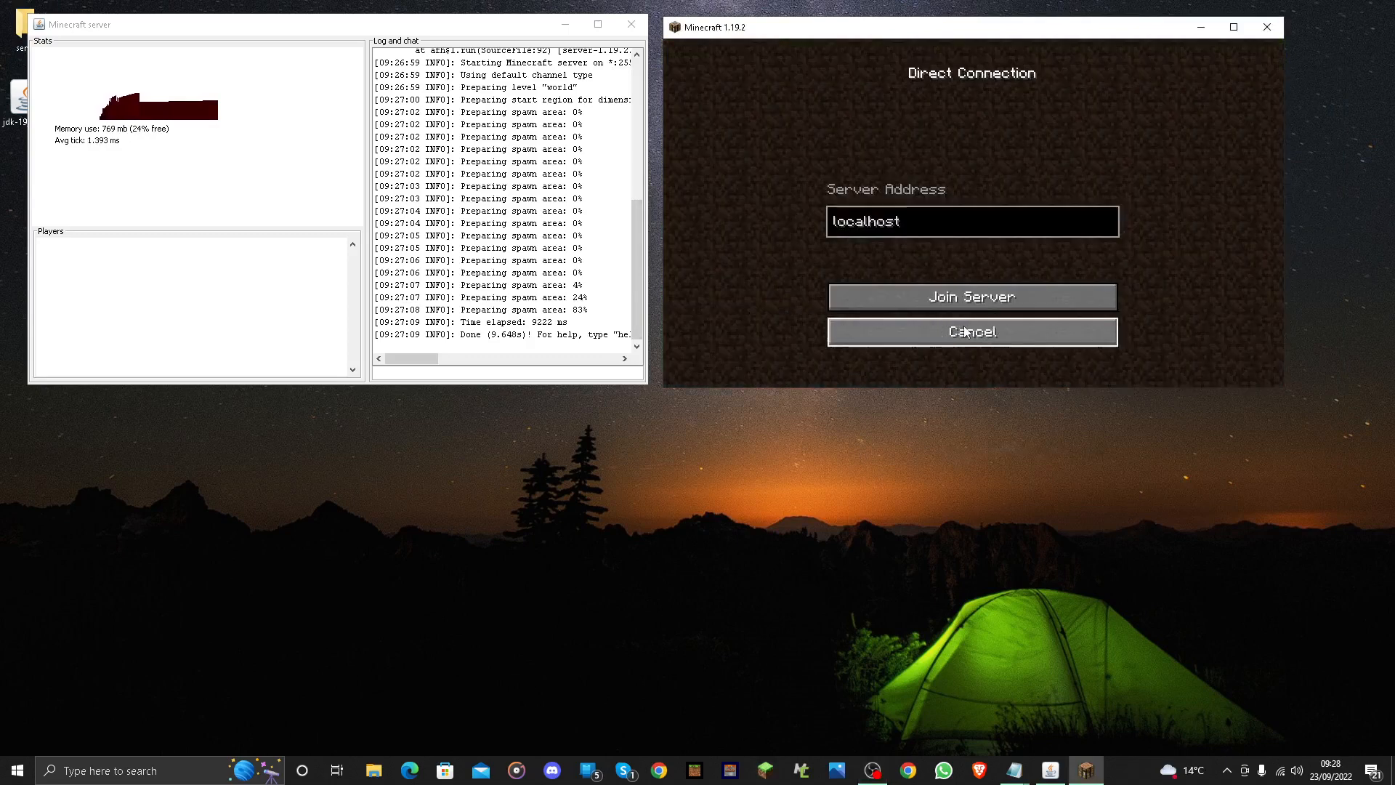
left_click(921, 231)
key("BackSpace")
key("BackSpace")
key("BackSpace")
key("BackSpace")
key("BackSpace")
key("BackSpace")
key("BackSpace")
key("BackSpace")
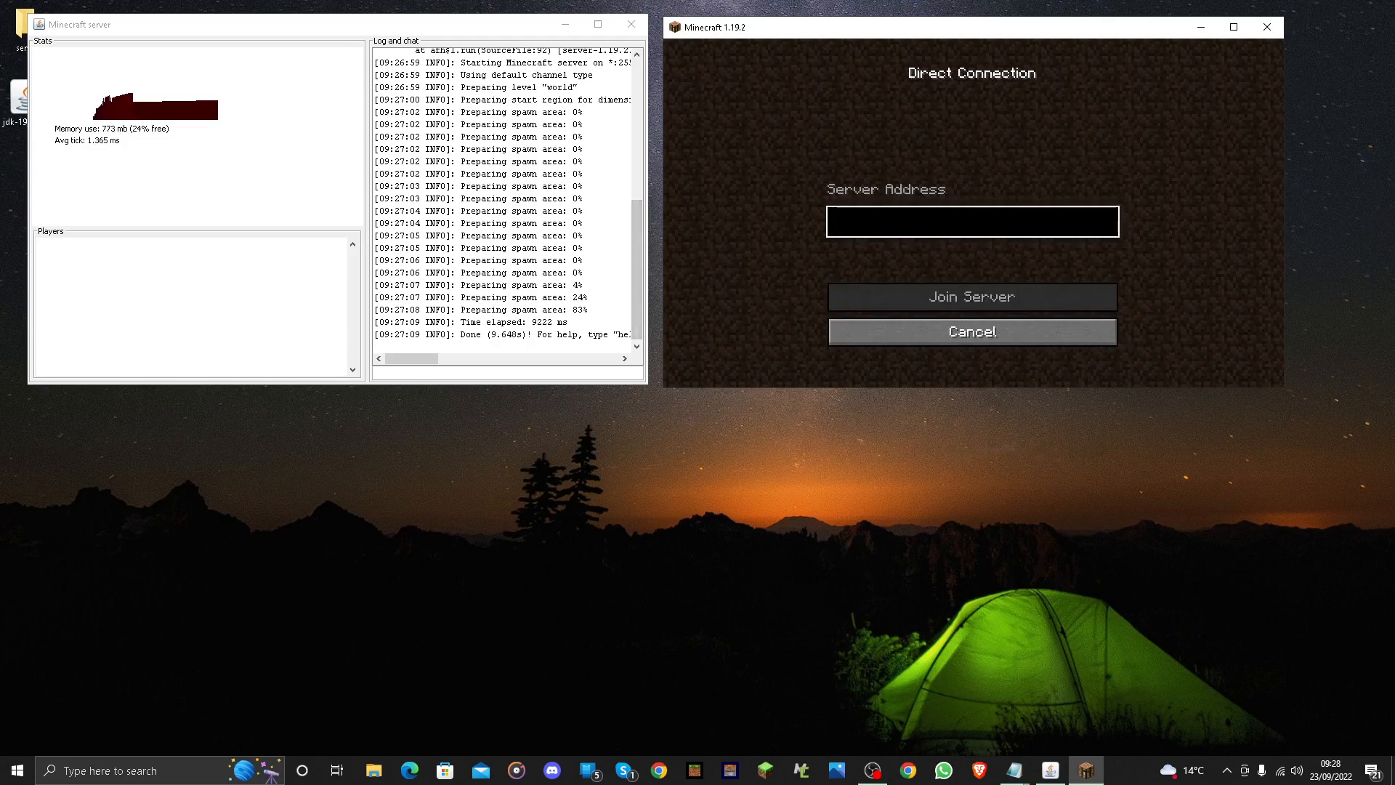
type("86.")
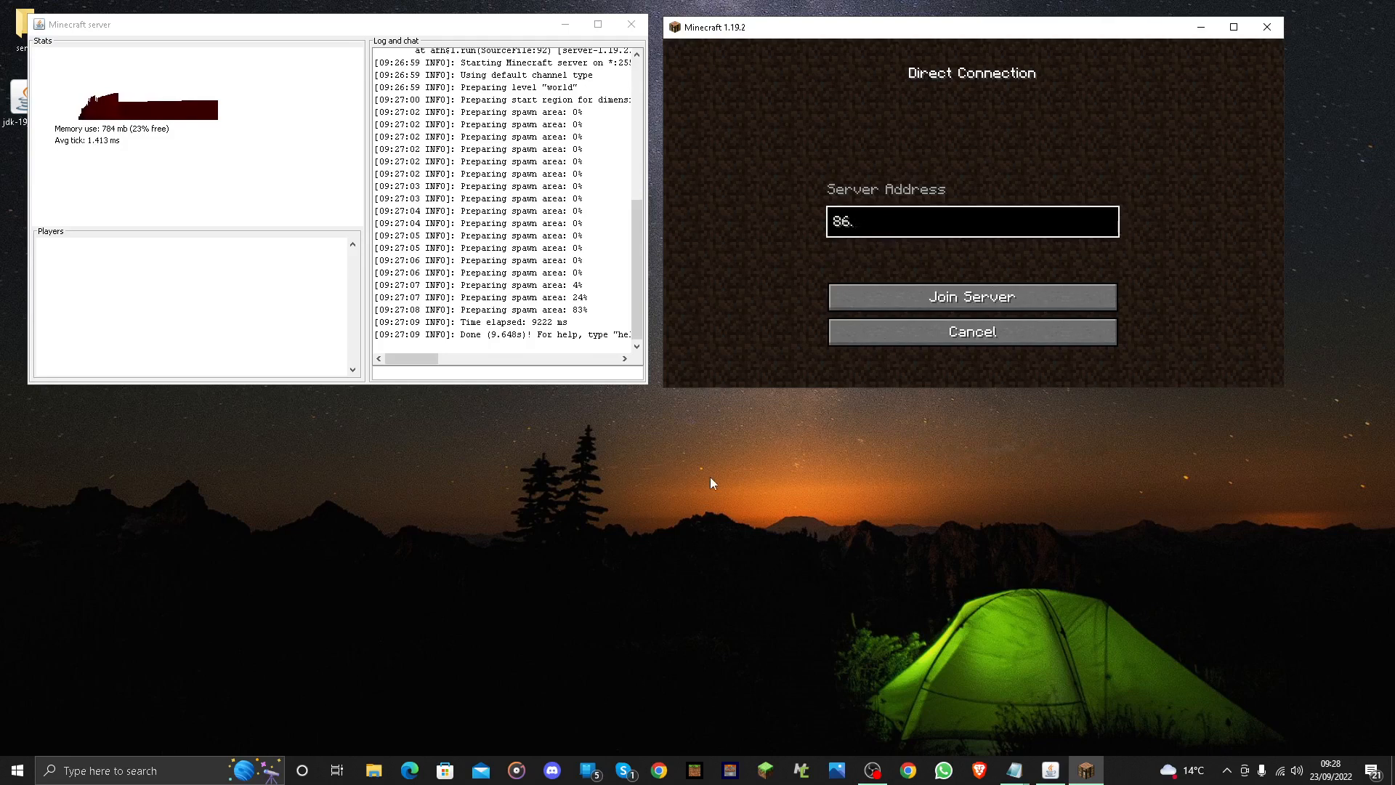
- Cover the entered address with the Task Manager window, join the server, and close Task Manager
key("ctrl+shift+Escape")
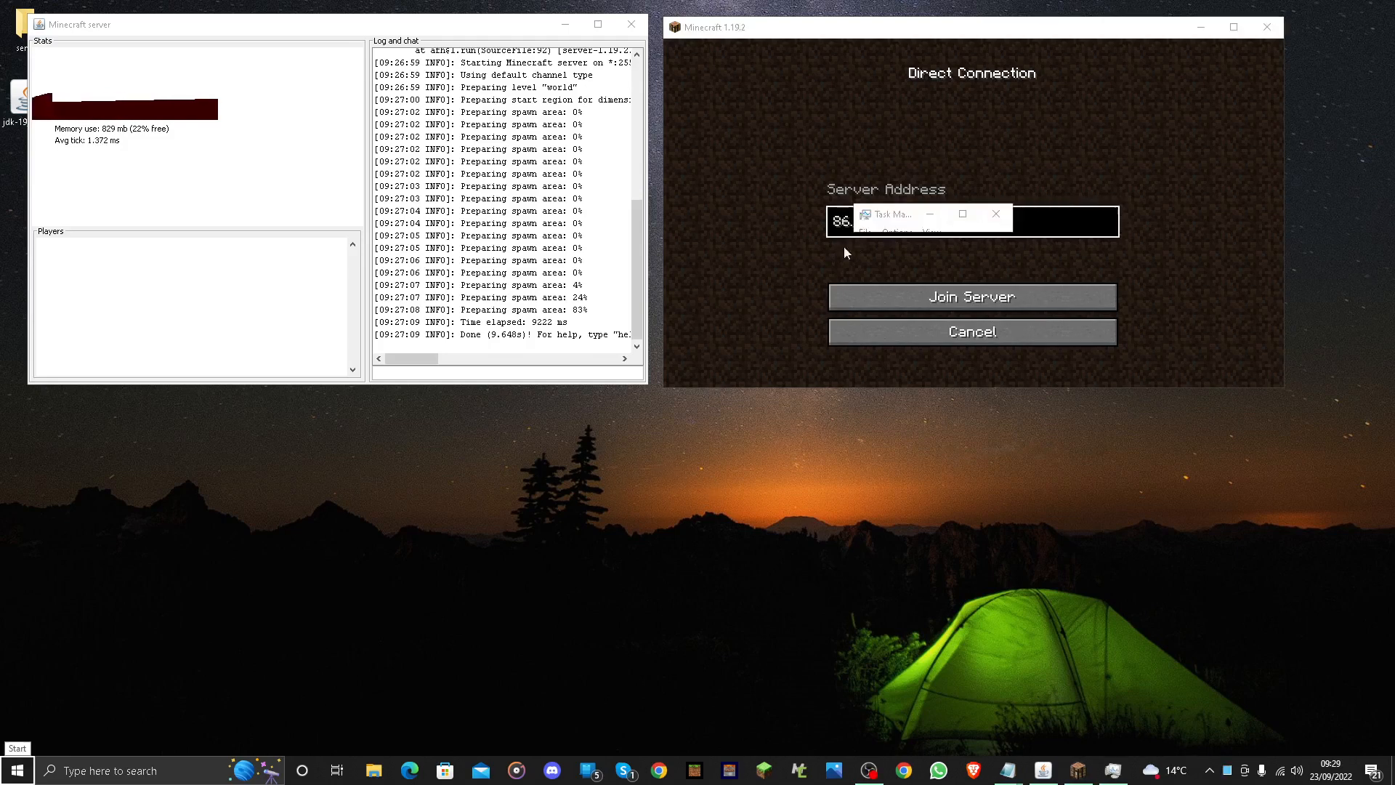
left_click(957, 298)
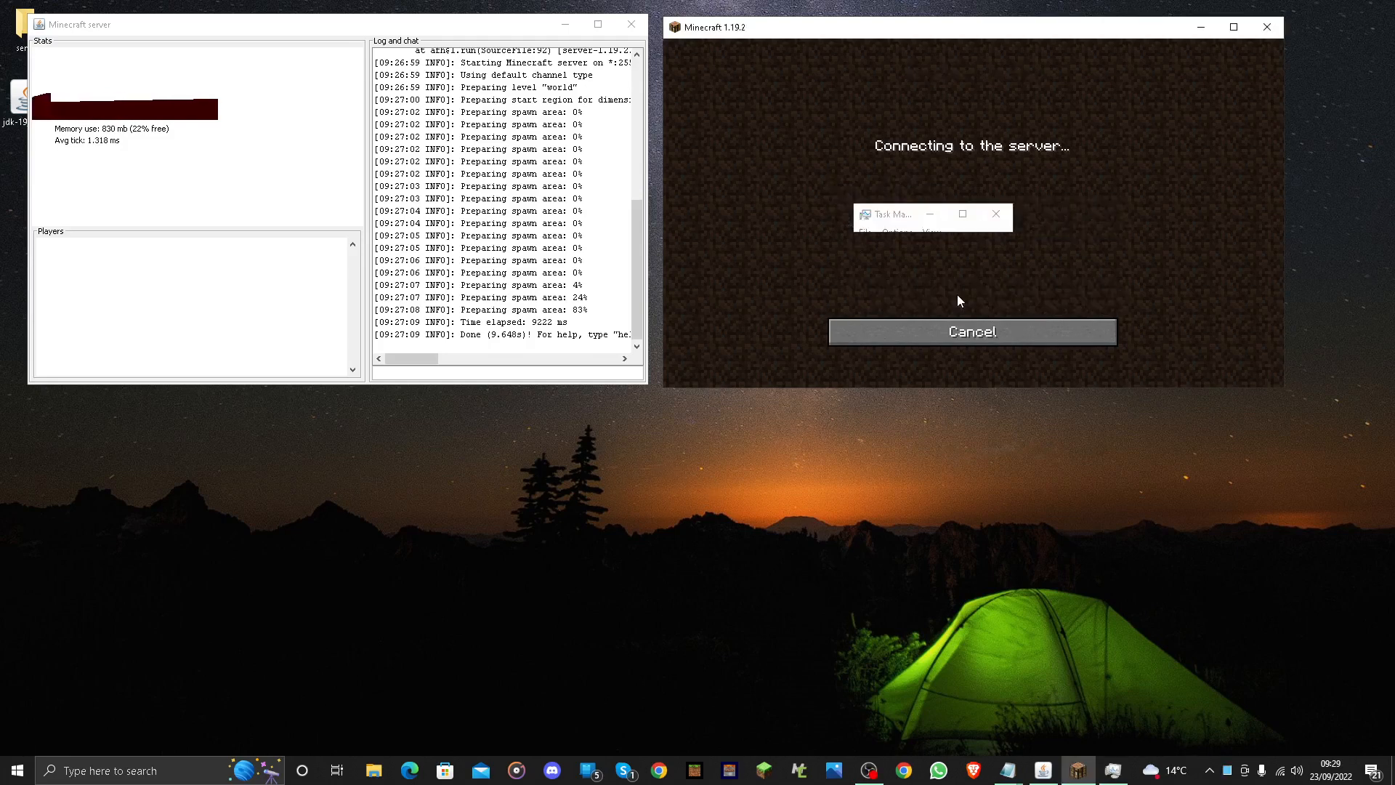
left_click(995, 216)
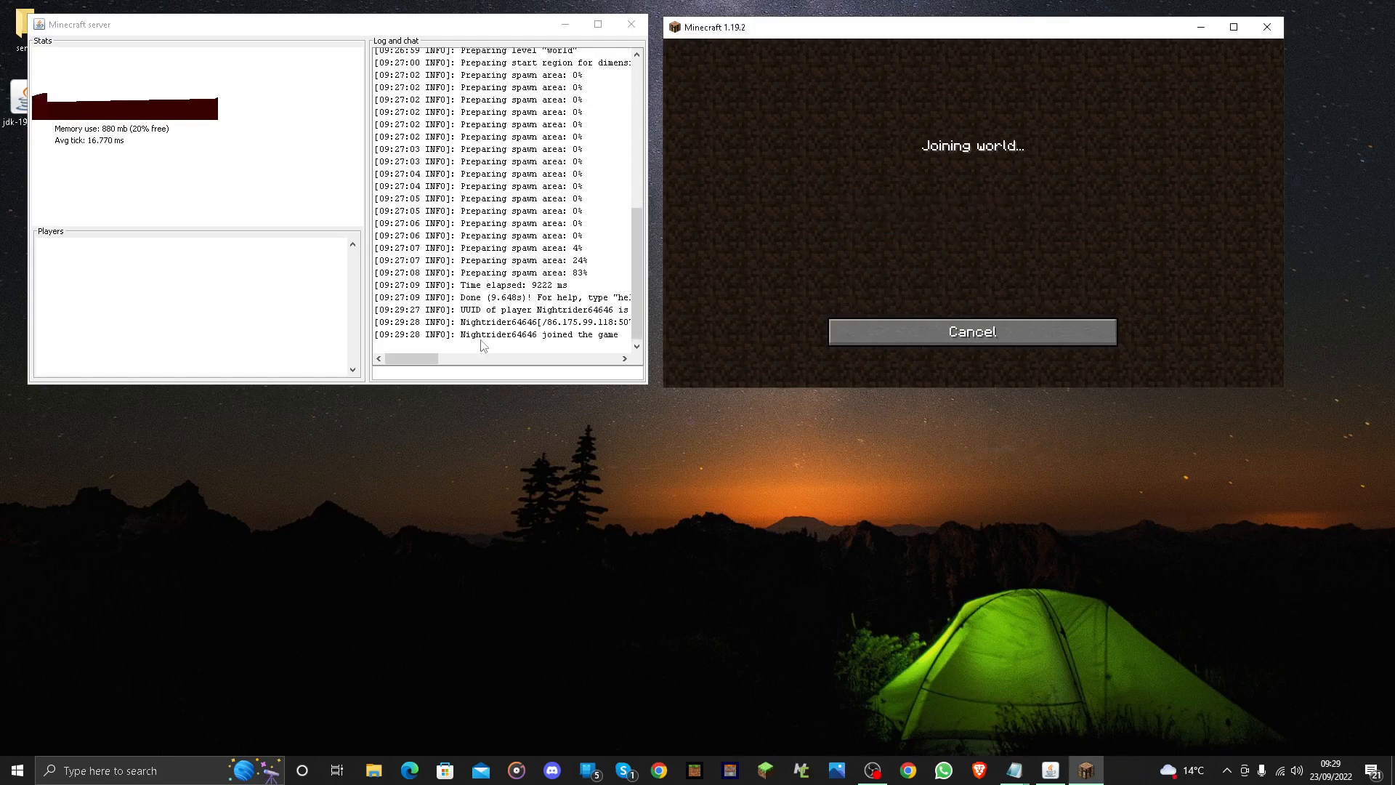
- Examine the player's join entry in the server log and the connected players list
left_click_drag(481, 335, 549, 339)
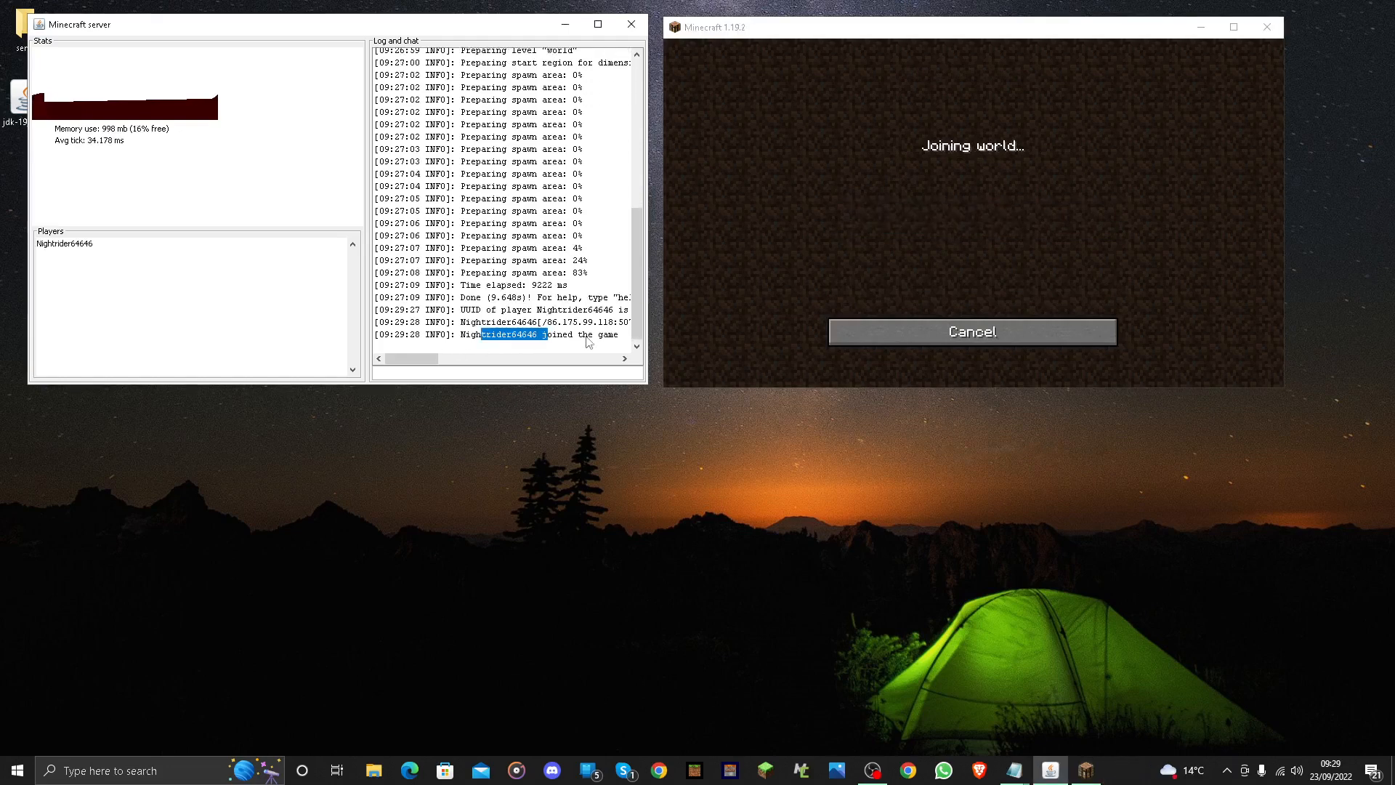
scroll(509, 291, "up", 8)
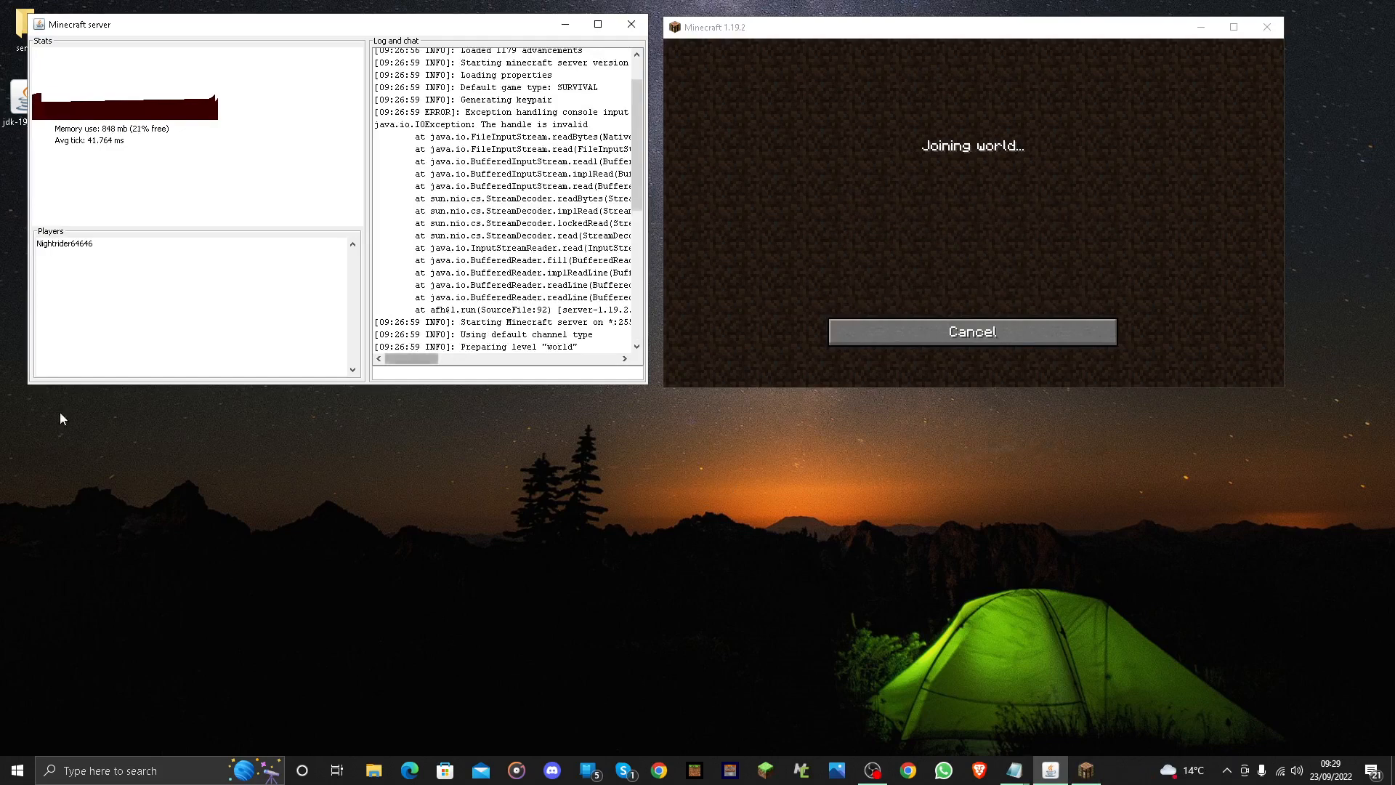
left_click(60, 417)
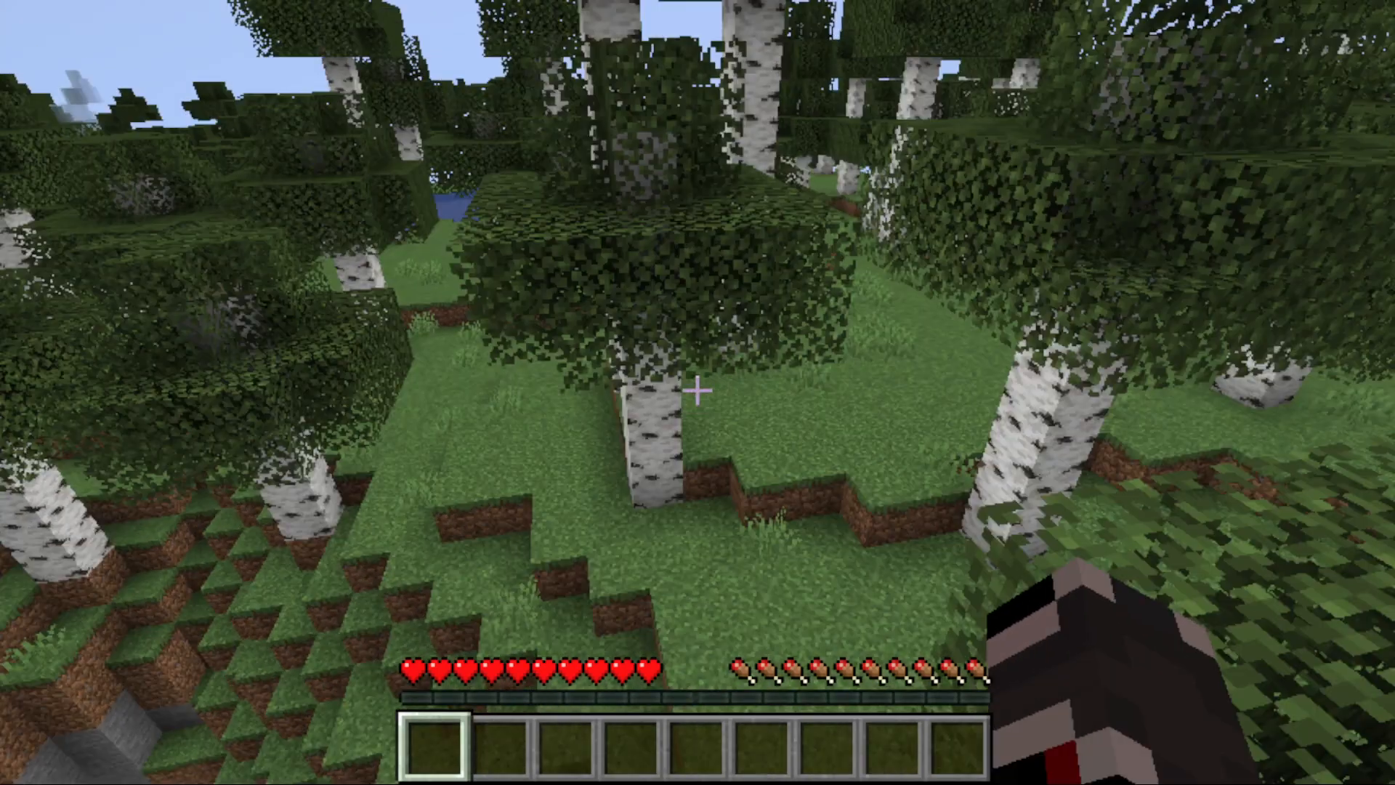
key("w")
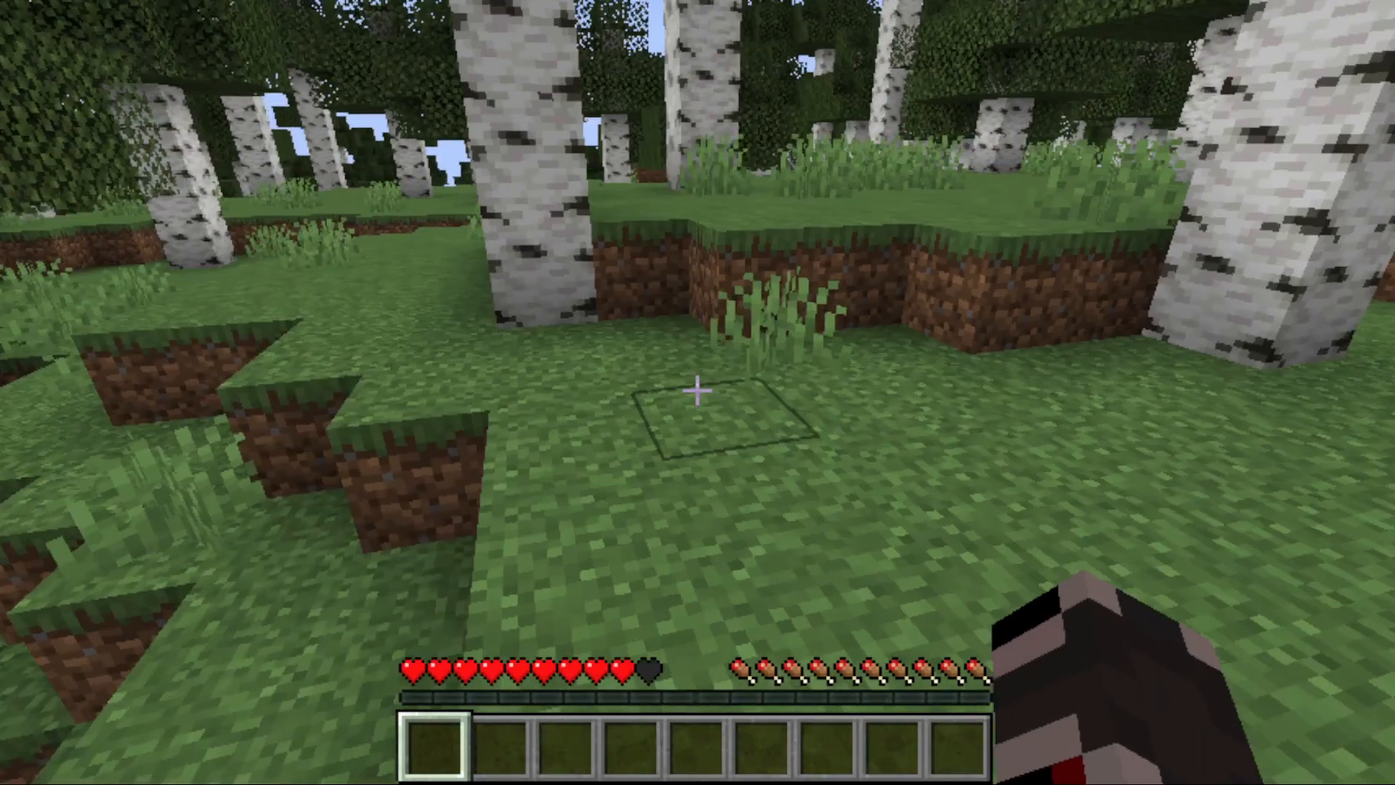
key("w")
key("space")
key("w")
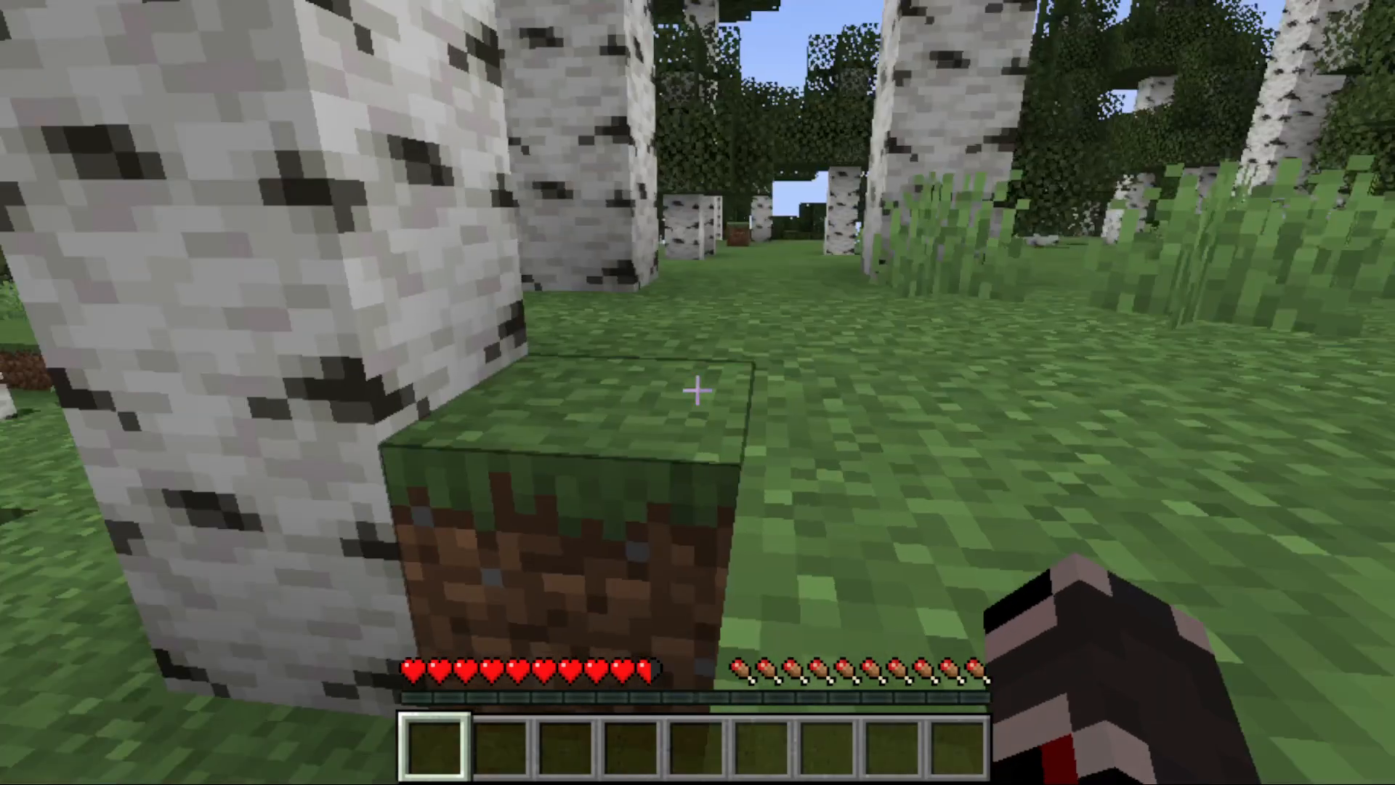
key("w")
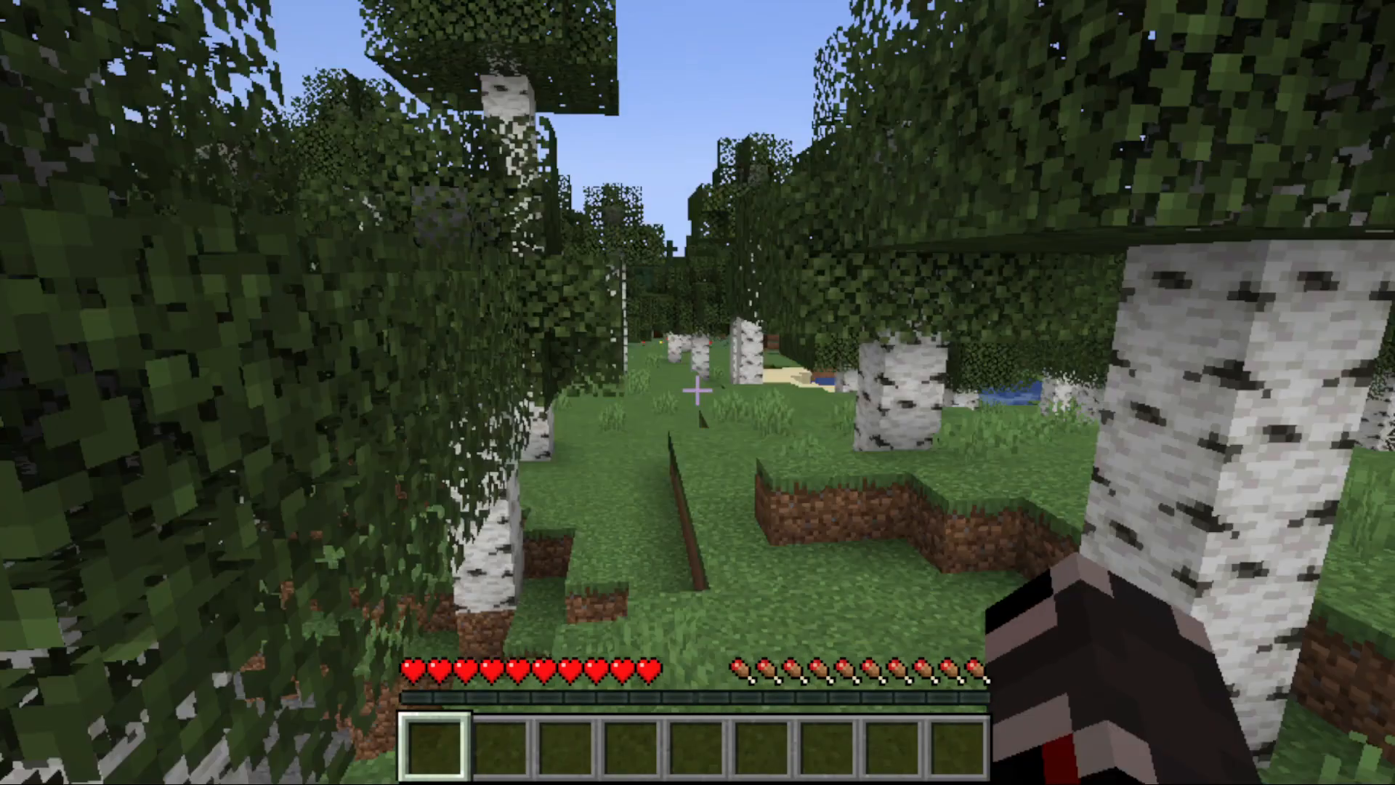
key("w")
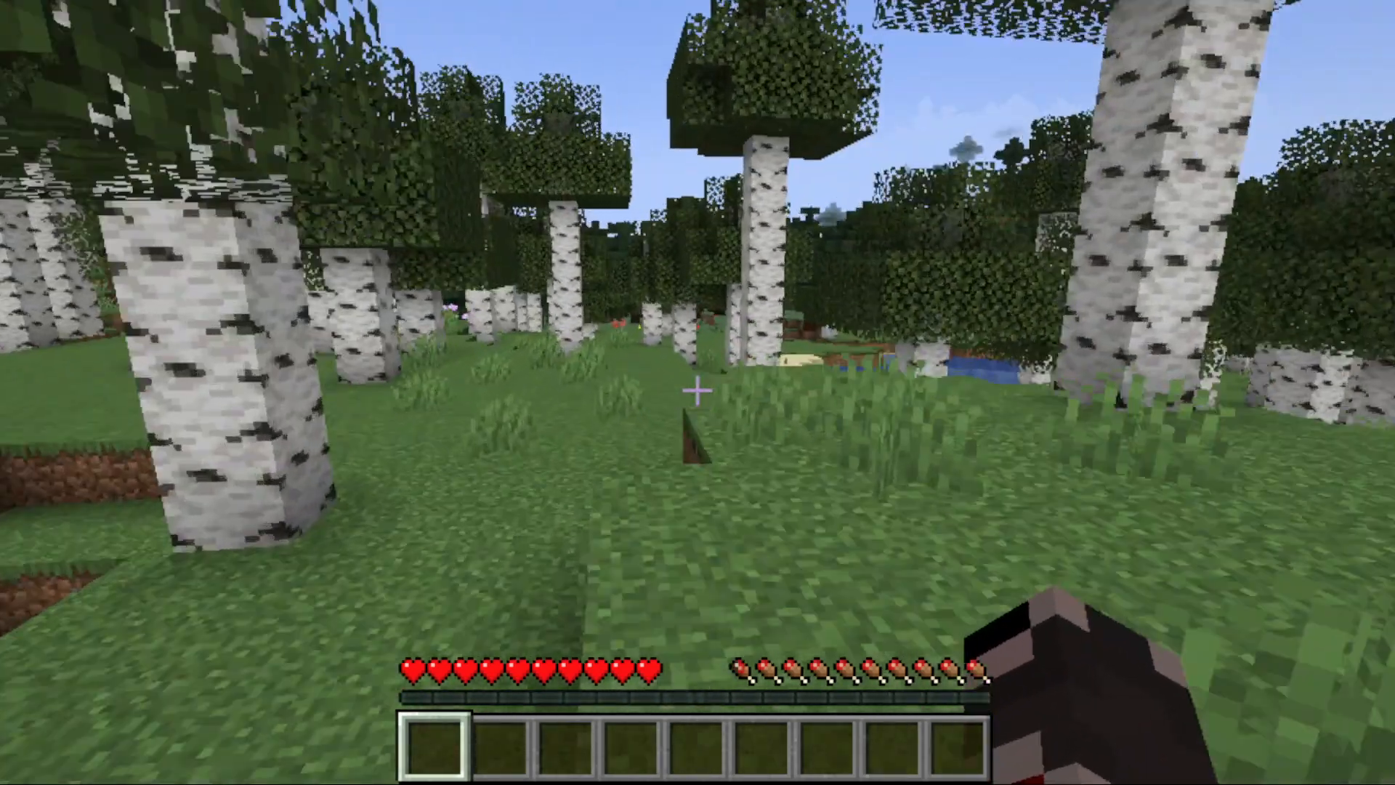
key("w")
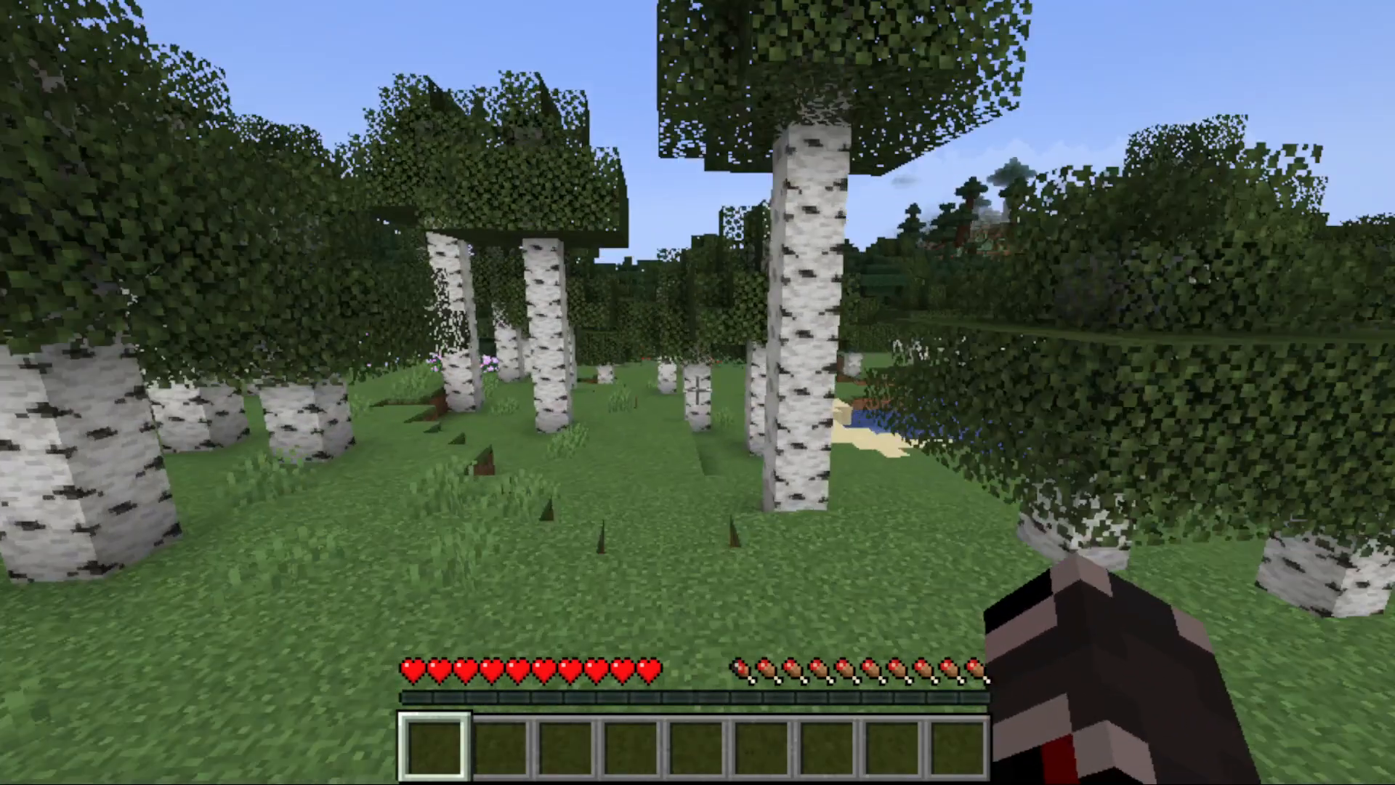